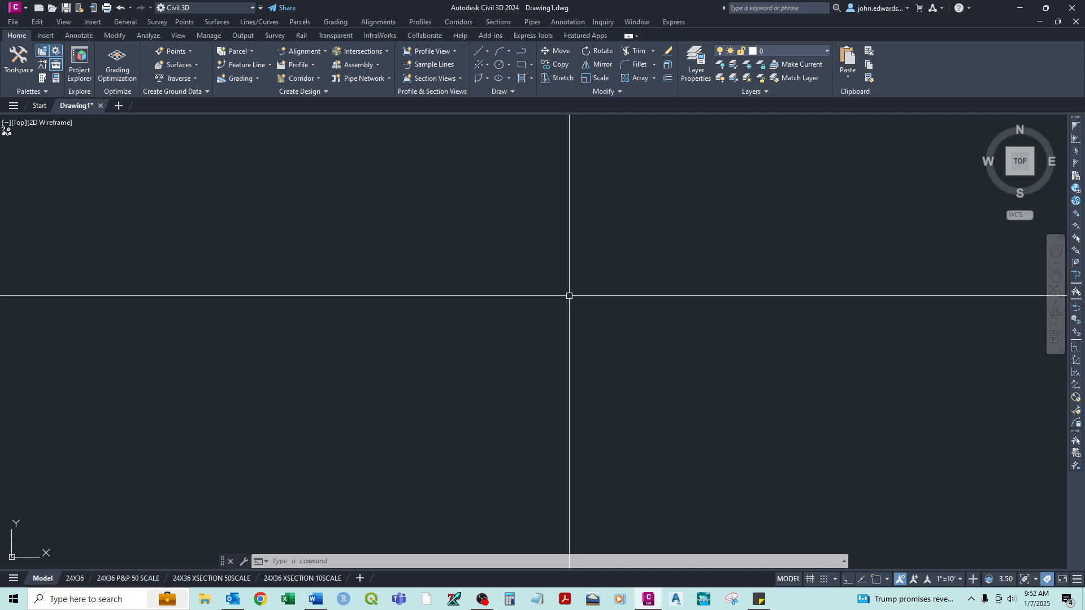
# Draw a diagonal line about 23.7 units long, from about (70.1, 36.7) to about (80.6, 57.9).
pyautogui.write('l')
pyautogui.press('Return')
pyautogui.click(301, 346)
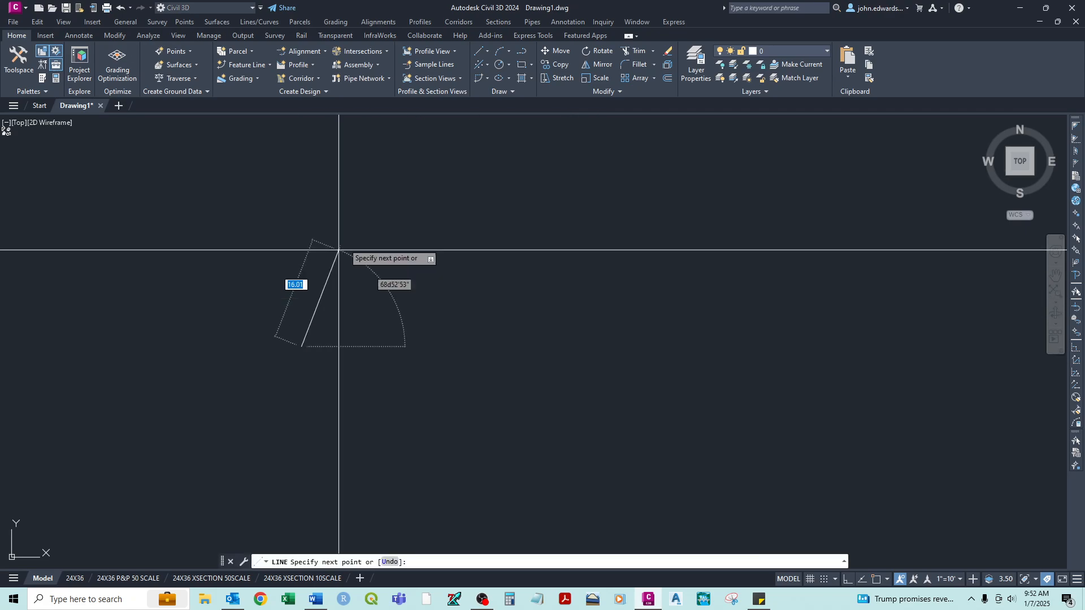
pyautogui.click(369, 210)
pyautogui.press('Return')
# Draw a circle with a radius of about 13.1 beside the line, centred at about (103.3, 50.7).
pyautogui.write('c')
pyautogui.press('Return')
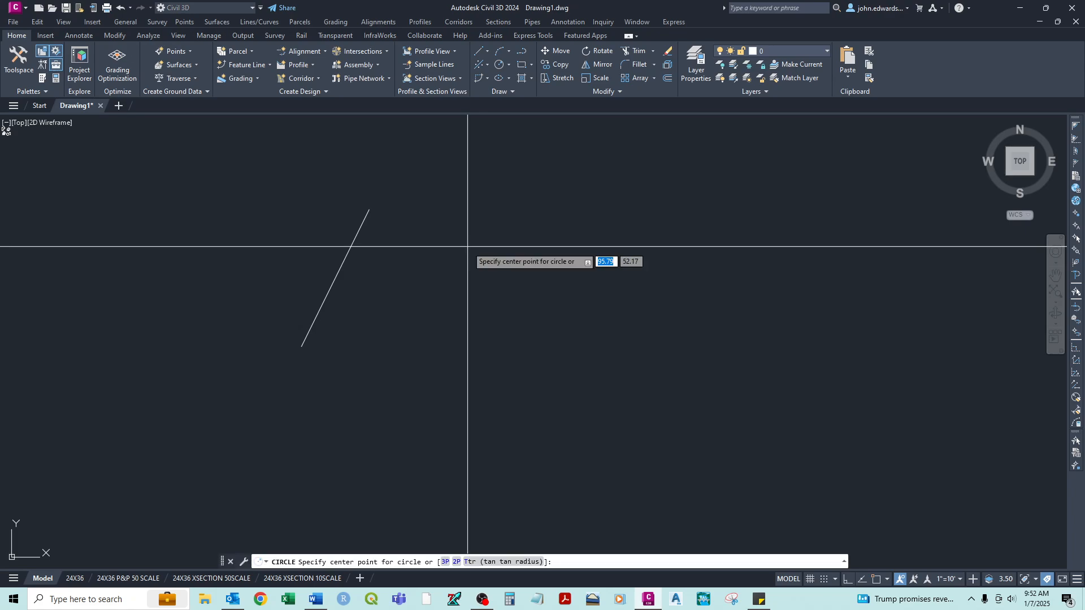
pyautogui.click(516, 257)
pyautogui.click(590, 293)
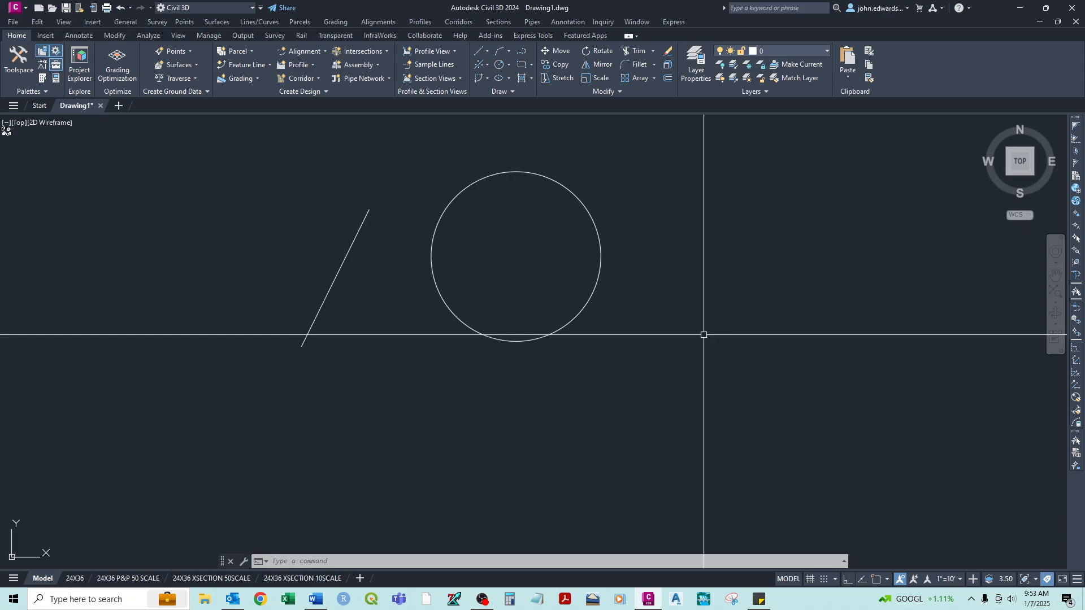
# Open the Properties palette for the circle, review its geometry values and clear the selection.
pyautogui.click(562, 184)
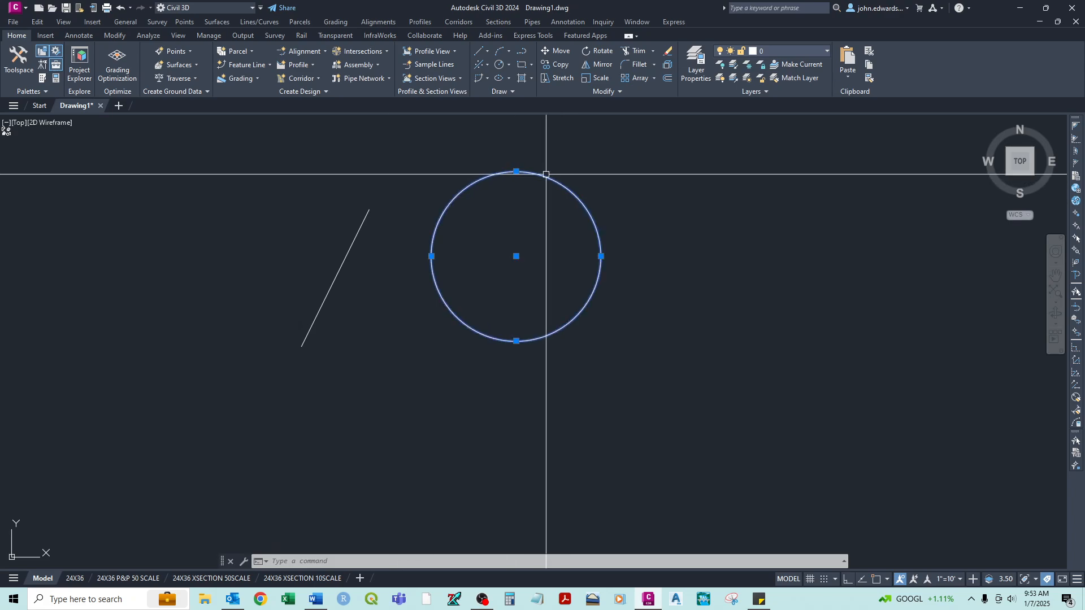
pyautogui.rightClick(544, 176)
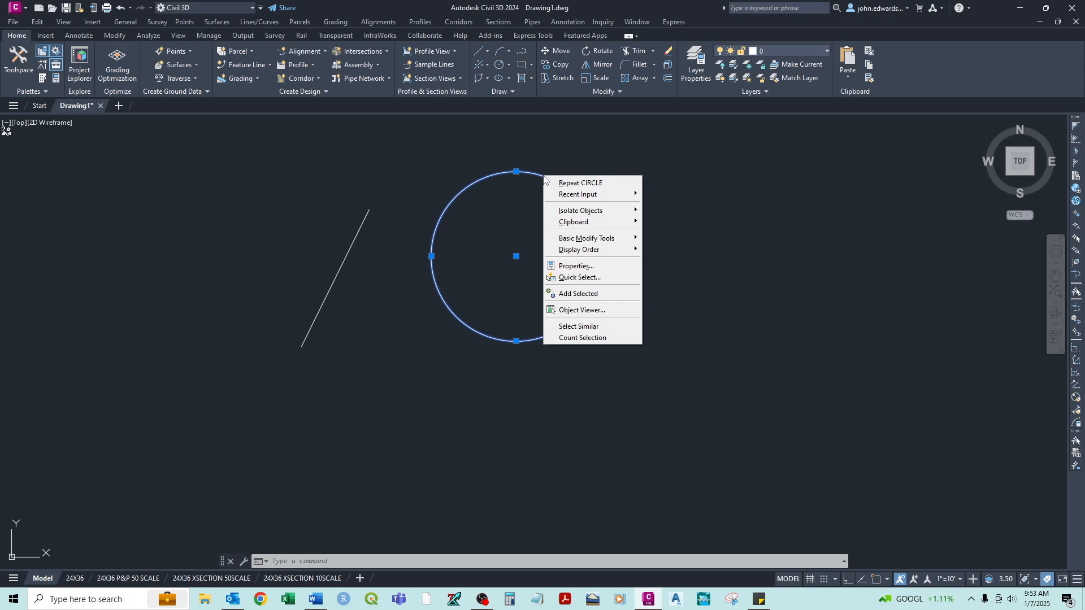
pyautogui.click(576, 267)
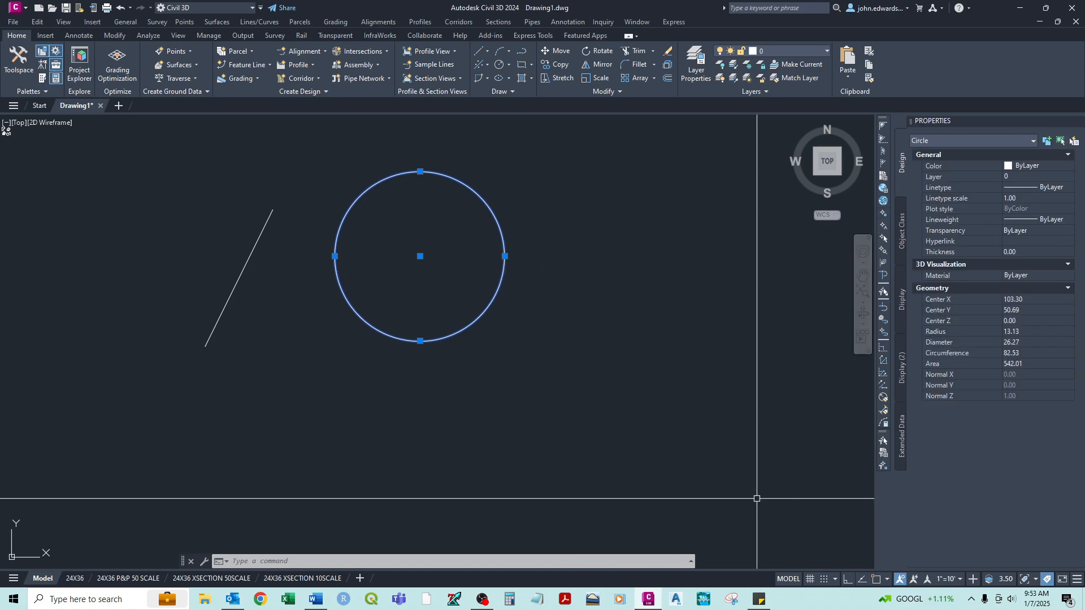
pyautogui.press('Escape')
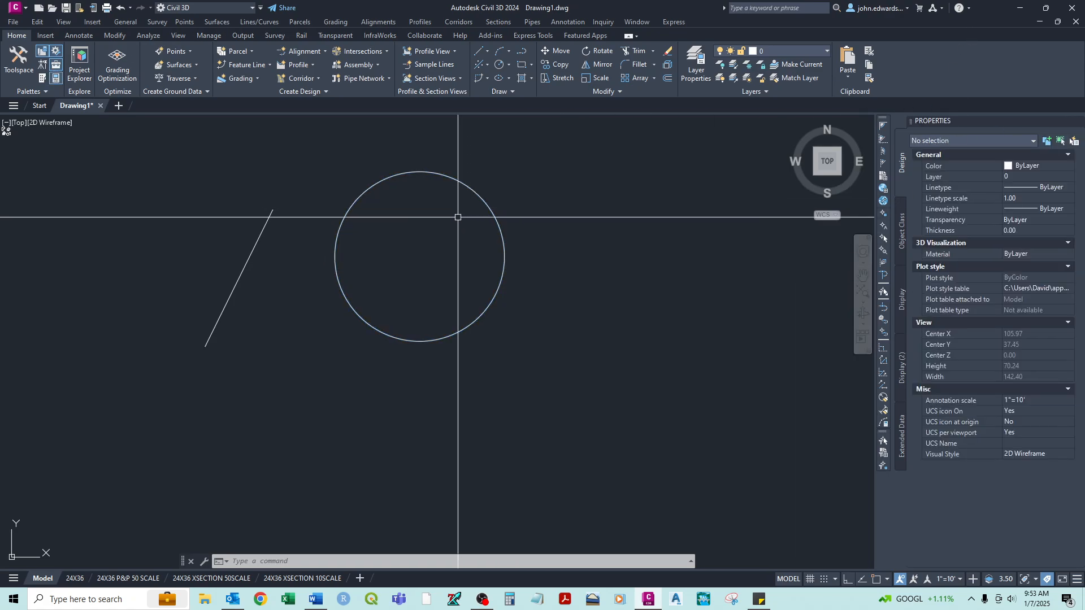
pyautogui.click(460, 182)
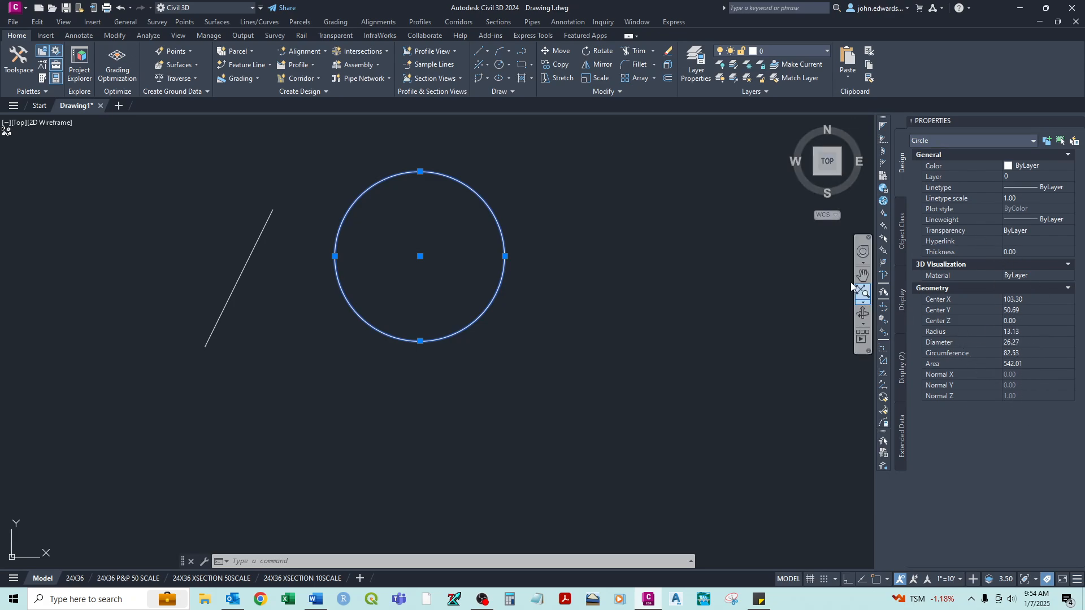
pyautogui.press('Escape')
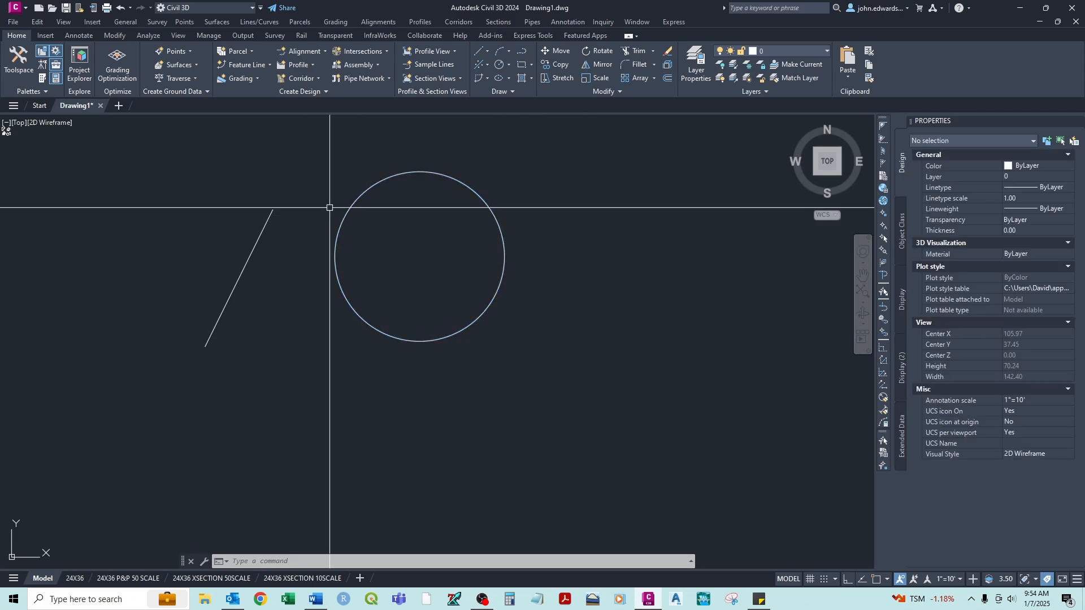
# Select the line and examine its start and end coordinates, X and Y deltas, length and angle in its properties.
pyautogui.click(269, 219)
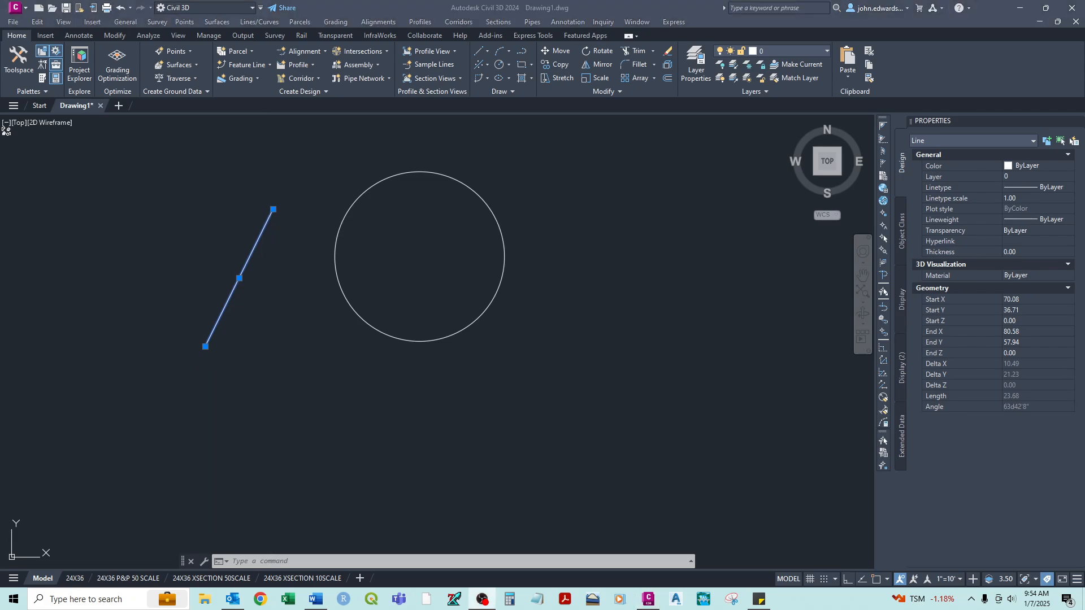
pyautogui.hotkey('alt', 'Tab')
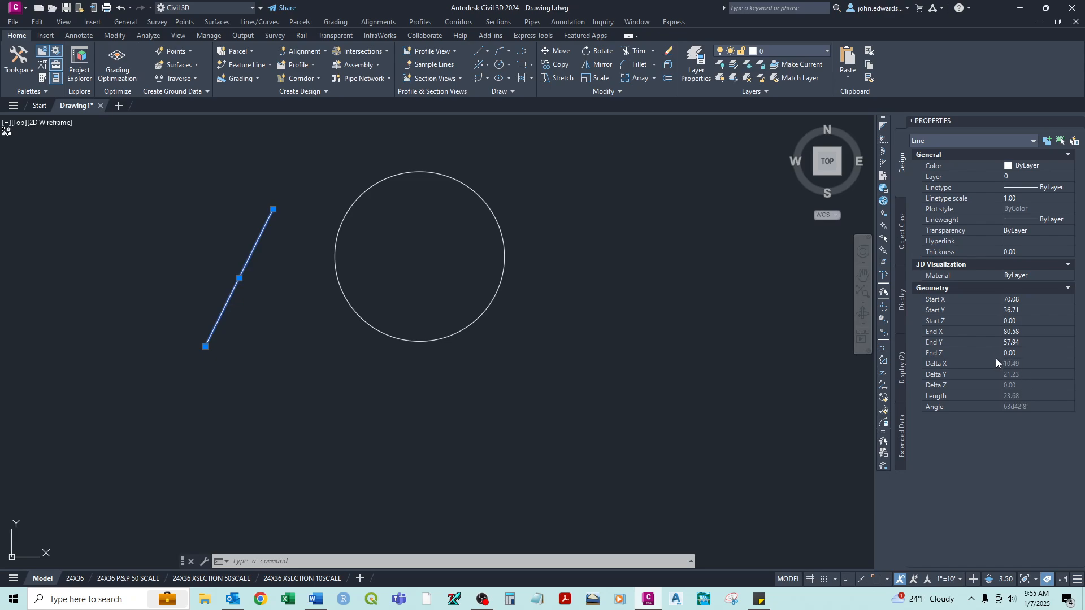
pyautogui.click(1026, 409)
pyautogui.click(1019, 364)
pyautogui.click(1019, 372)
pyautogui.click(1024, 302)
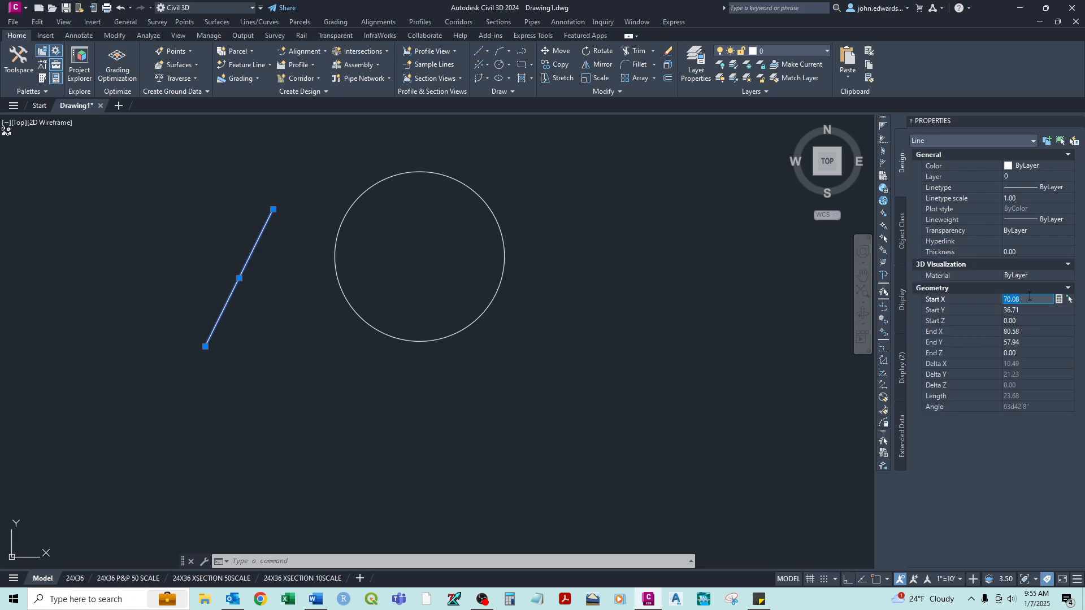
pyautogui.click(977, 308)
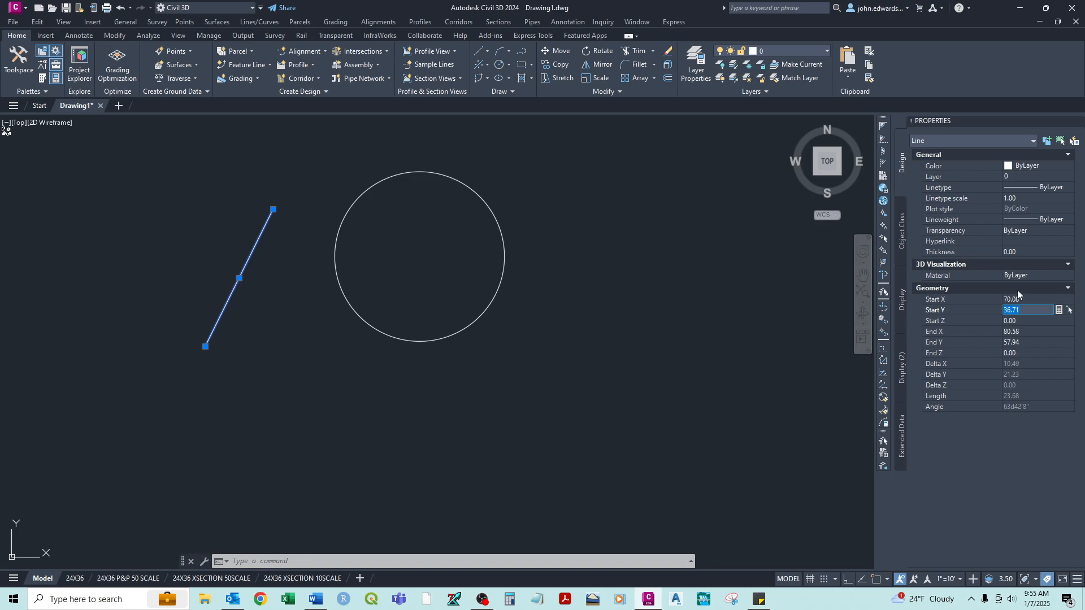
pyautogui.click(1016, 393)
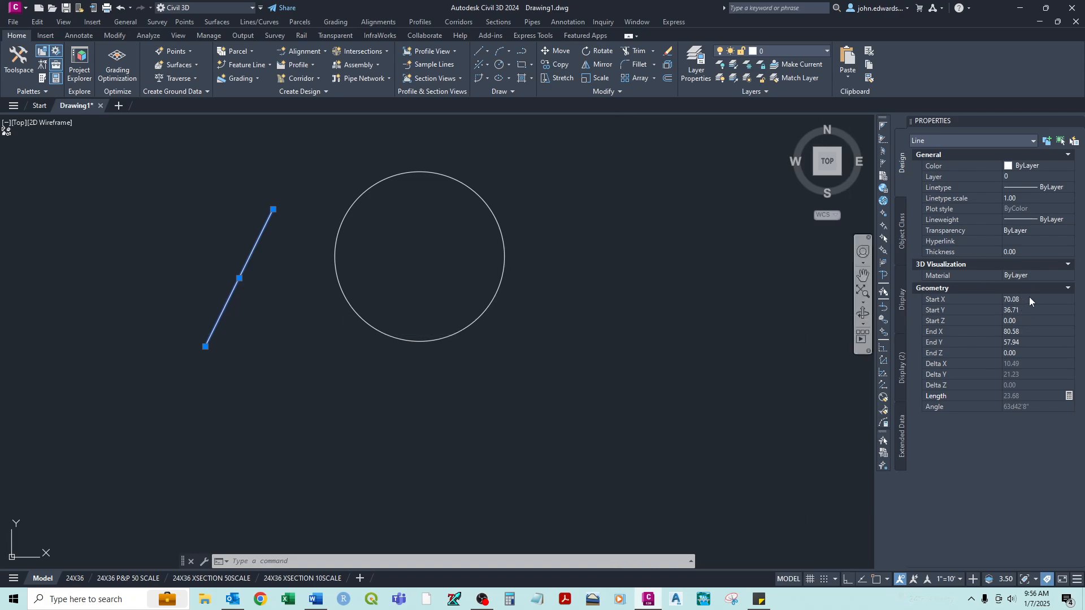
# Set the circle's radius to 20 in its properties and clear the selection.
pyautogui.press('Escape')
pyautogui.click(494, 205)
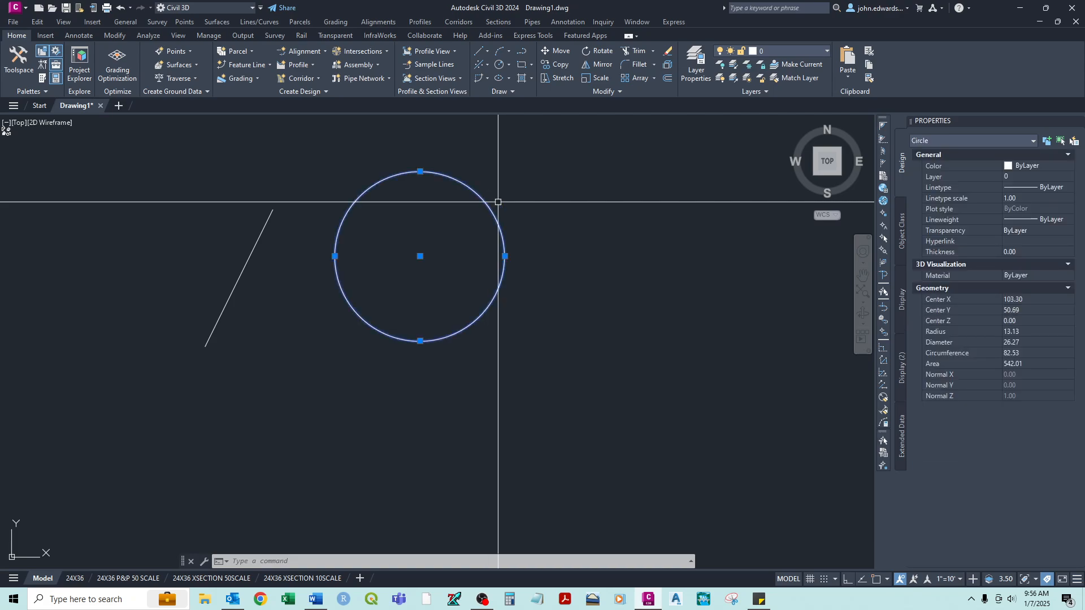
pyautogui.click(1028, 342)
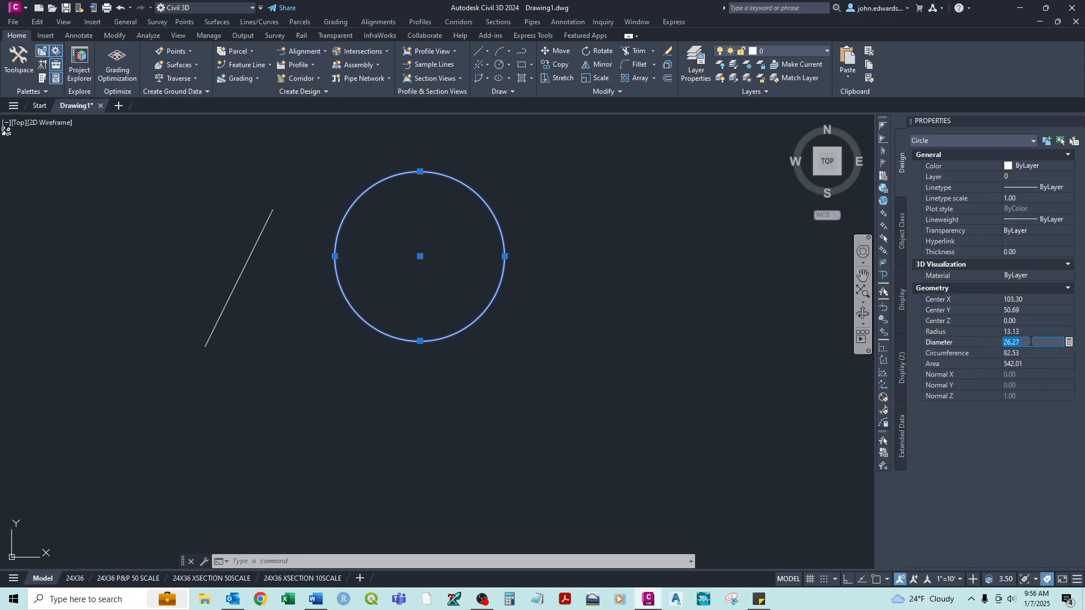
pyautogui.click(1030, 330)
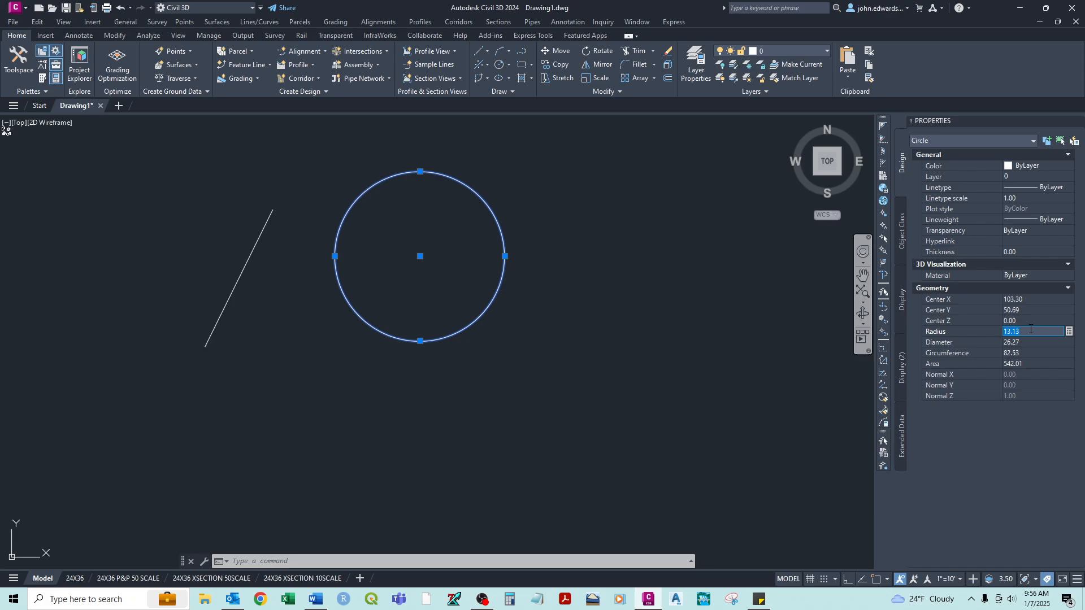
pyautogui.write('20')
pyautogui.press('Tab')
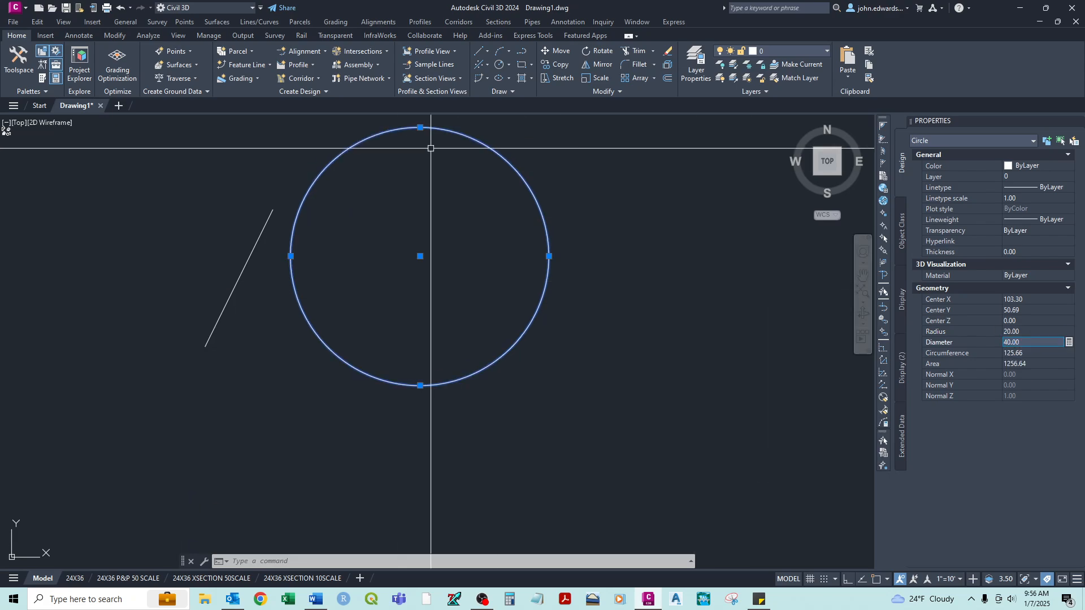
pyautogui.press('Escape')
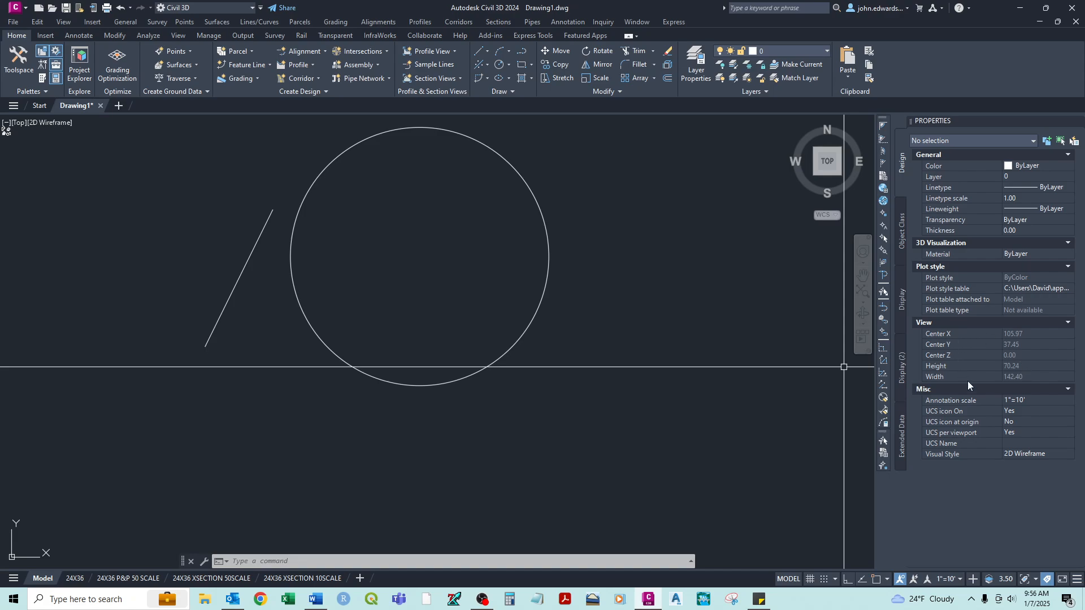
# Close the Properties palette.
pyautogui.moveTo(777, 341); pyautogui.dragTo(478, 356, button='middle')
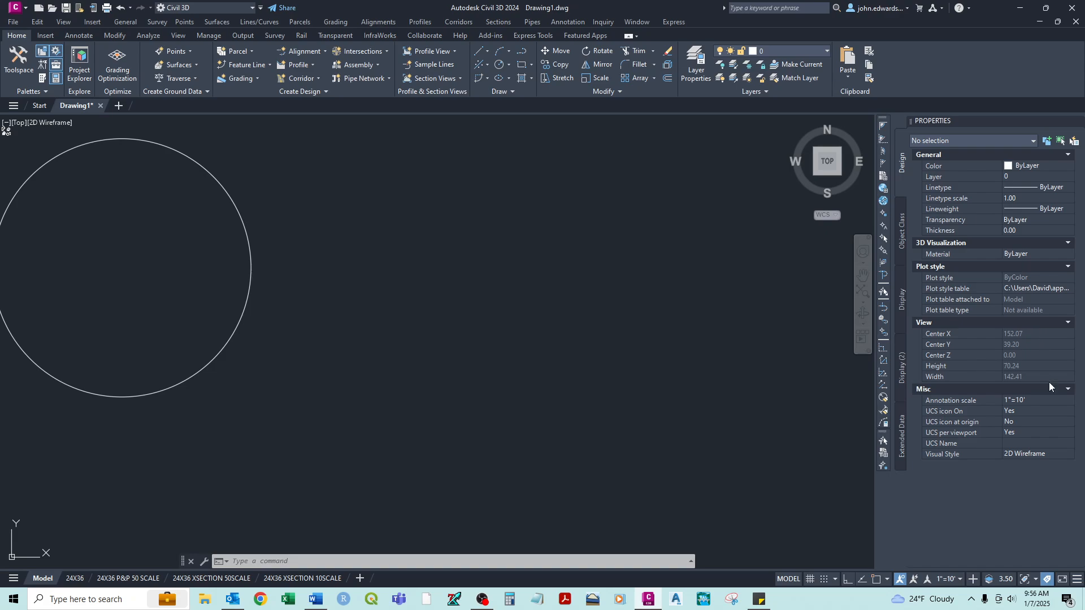
pyautogui.moveTo(290, 297); pyautogui.dragTo(615, 312, button='middle')
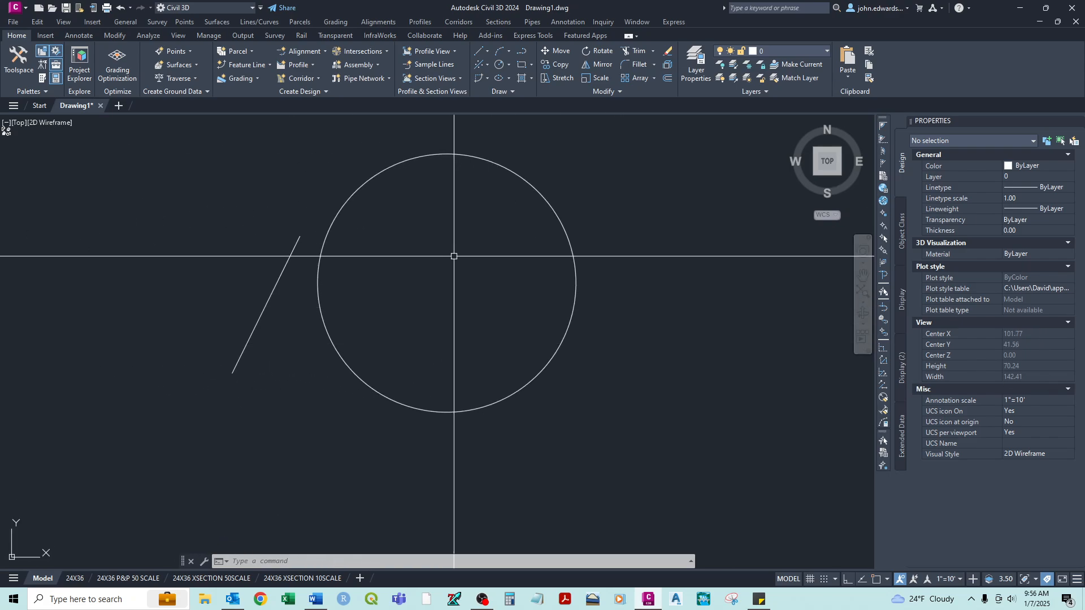
pyautogui.moveTo(449, 276); pyautogui.dragTo(478, 298, button='middle')
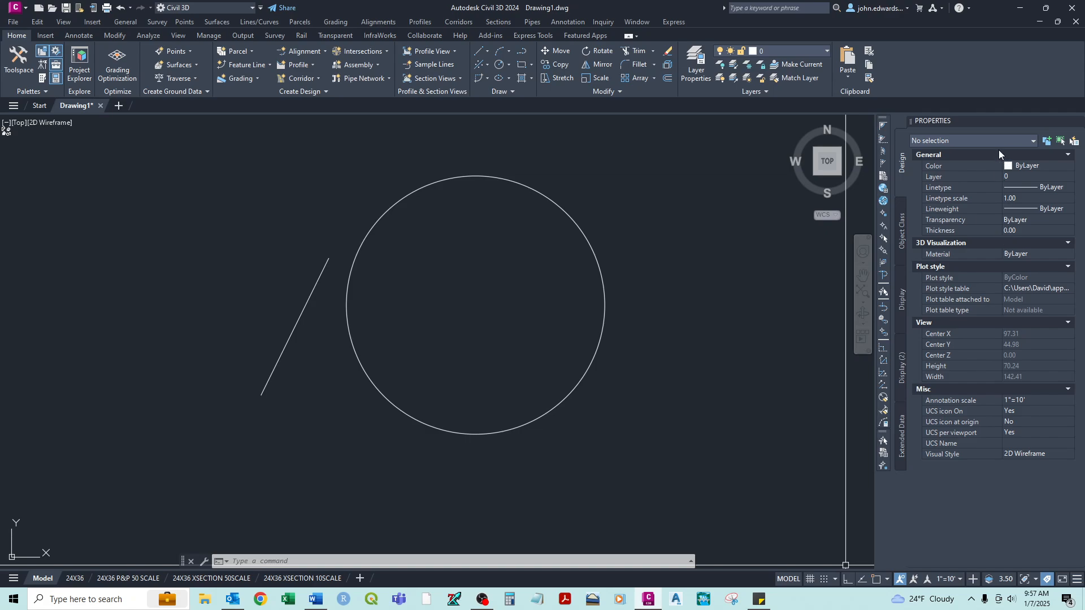
pyautogui.click(1078, 122)
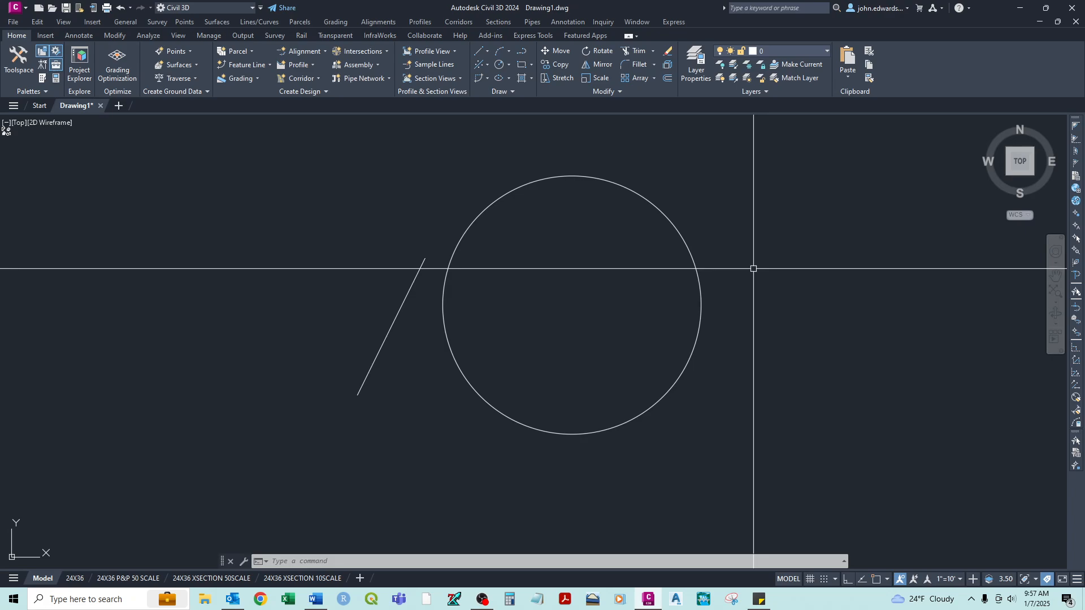
pyautogui.click(675, 223)
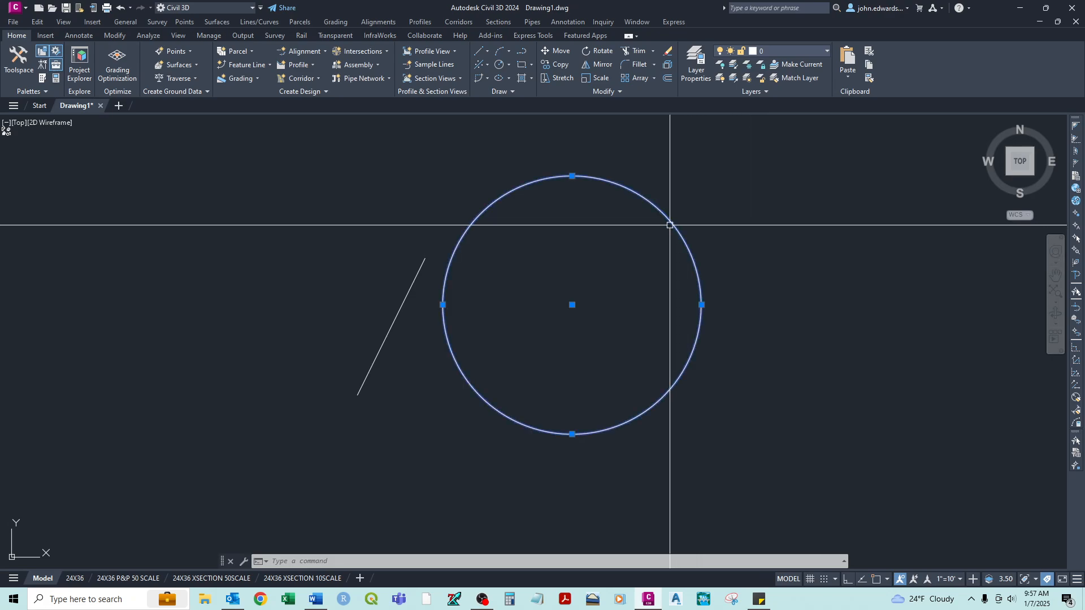
pyautogui.rightClick(672, 224)
pyautogui.press('Escape')
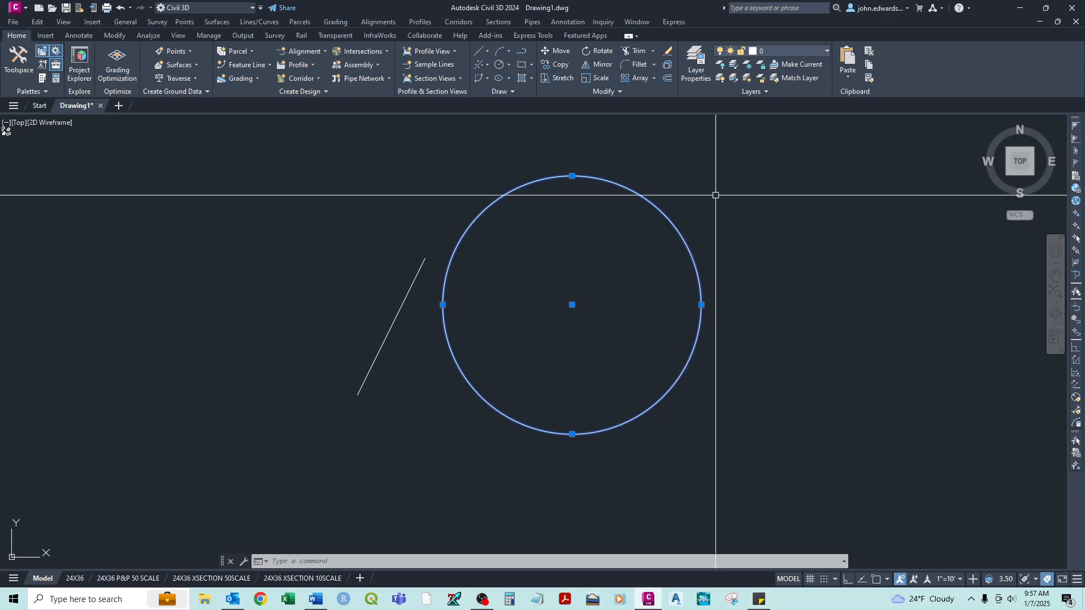
pyautogui.press('Escape')
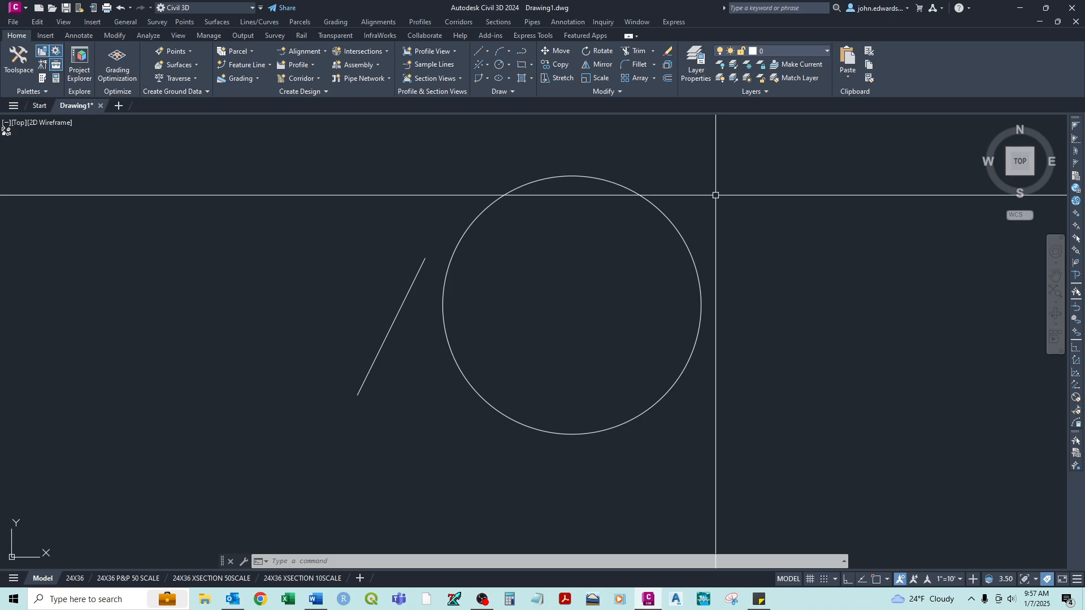
# Reopen the Properties palette using the PROPERTIES command.
pyautogui.write('MO')
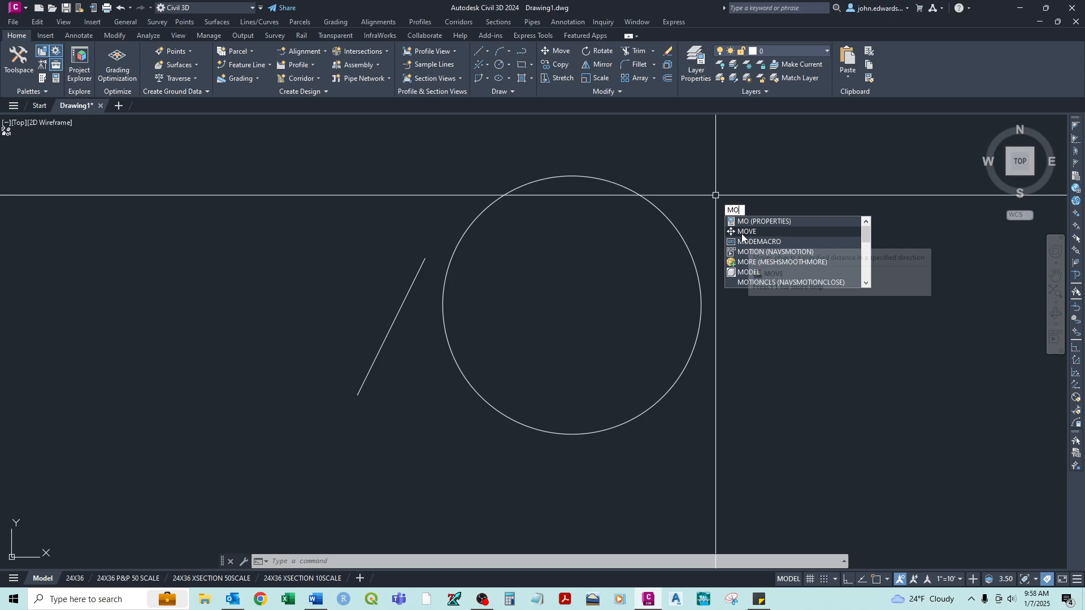
pyautogui.press('Escape')
pyautogui.write('M')
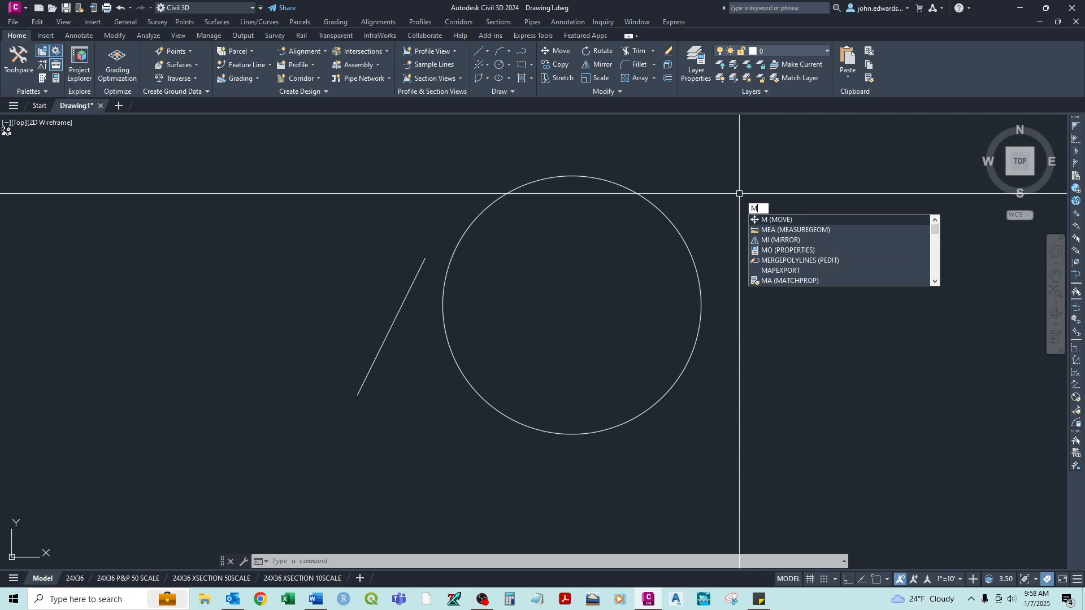
pyautogui.press('BackSpace')
pyautogui.write('PROPERTIES')
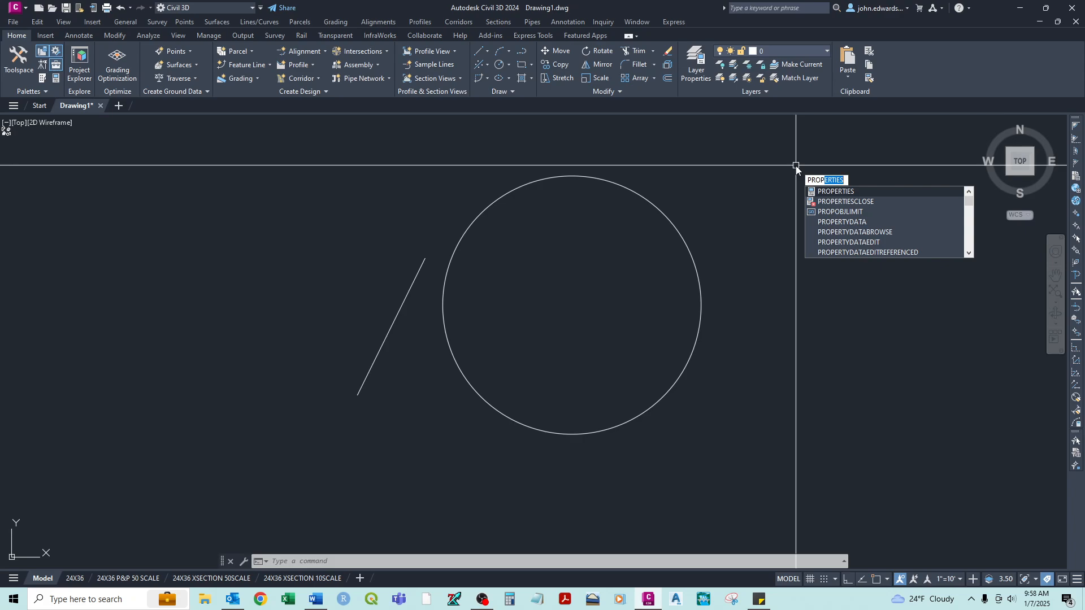
pyautogui.press('Return')
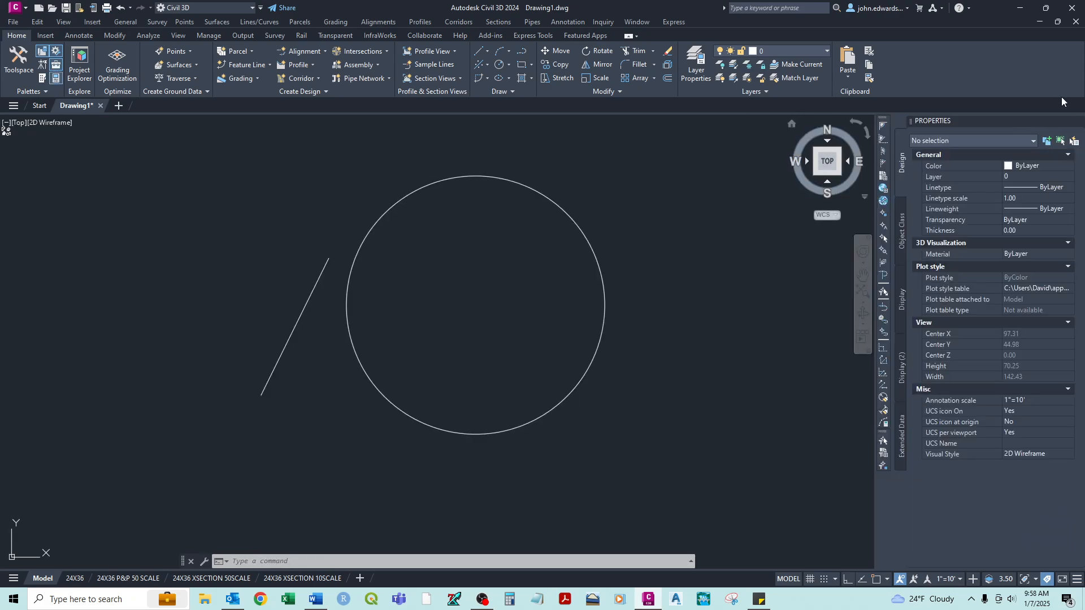
# Close the Properties palette and bring it back with the CH command alias.
pyautogui.click(1078, 121)
pyautogui.write('CH')
pyautogui.press('Return')
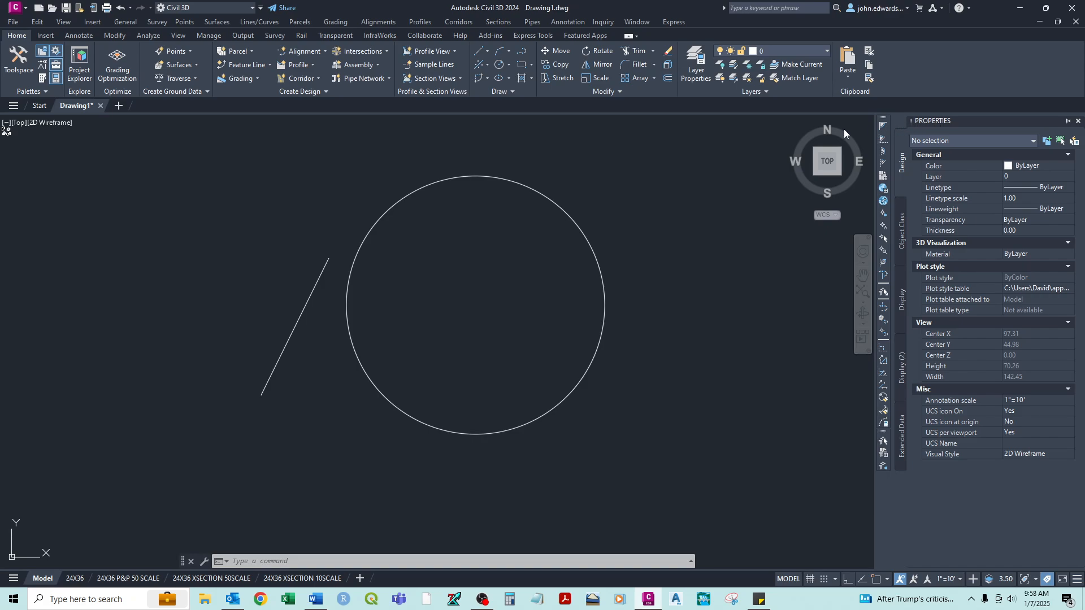
# Float the Properties palette over the drawing and redock it beside the drawing area at a slightly narrower width.
pyautogui.moveTo(307, 146); pyautogui.dragTo(308, 148)
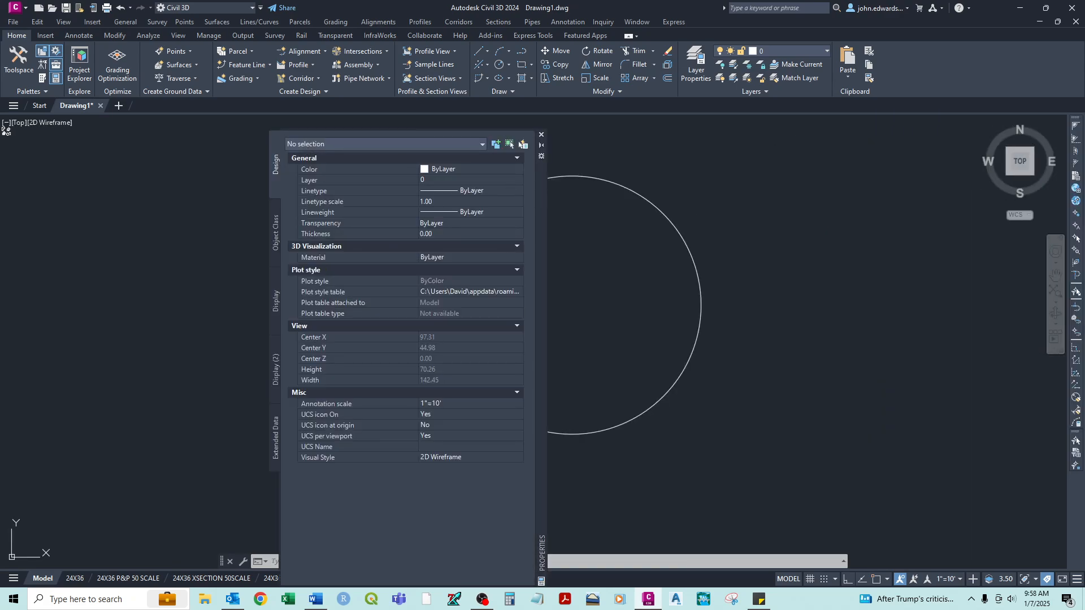
pyautogui.moveTo(512, 140); pyautogui.dragTo(514, 199)
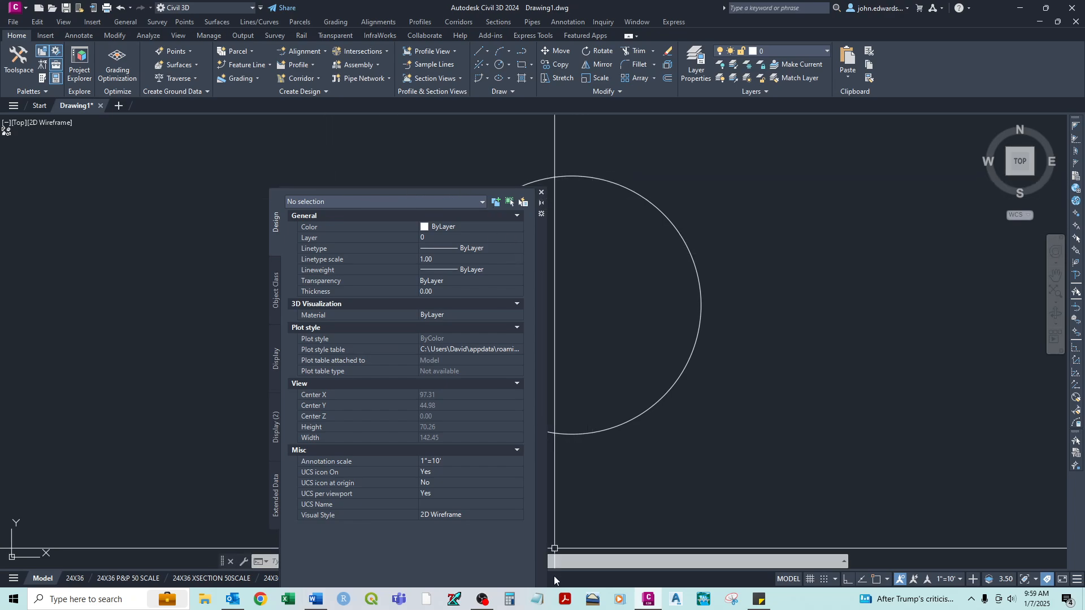
pyautogui.moveTo(541, 551)
pyautogui.mouseDown()
pyautogui.moveTo(543, 368)
pyautogui.moveTo(361, 419)
pyautogui.moveTo(1084, 436)
pyautogui.mouseUp()
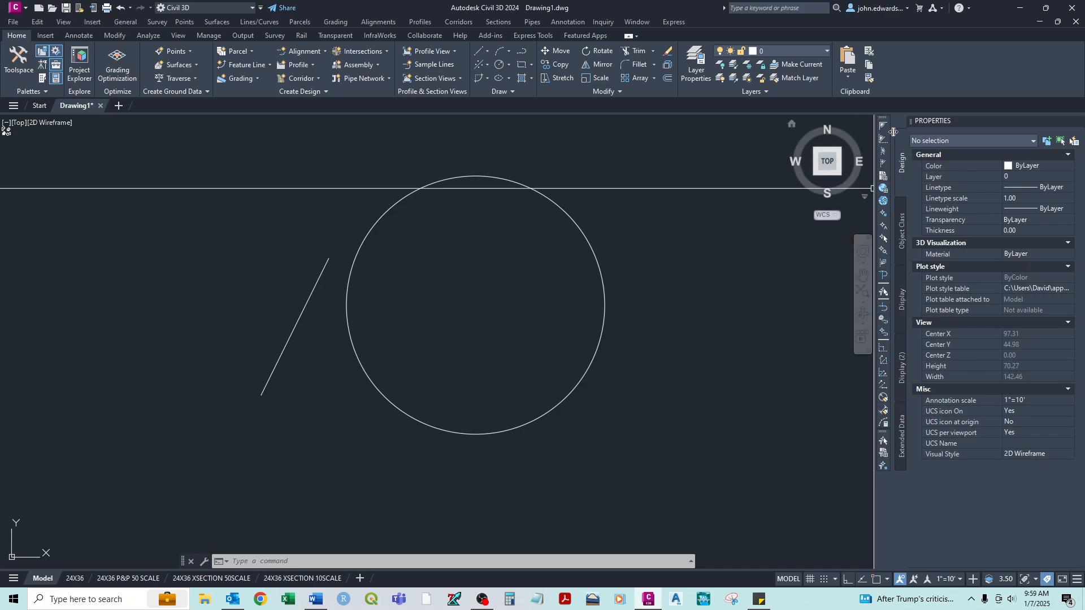
pyautogui.moveTo(892, 133); pyautogui.dragTo(903, 133)
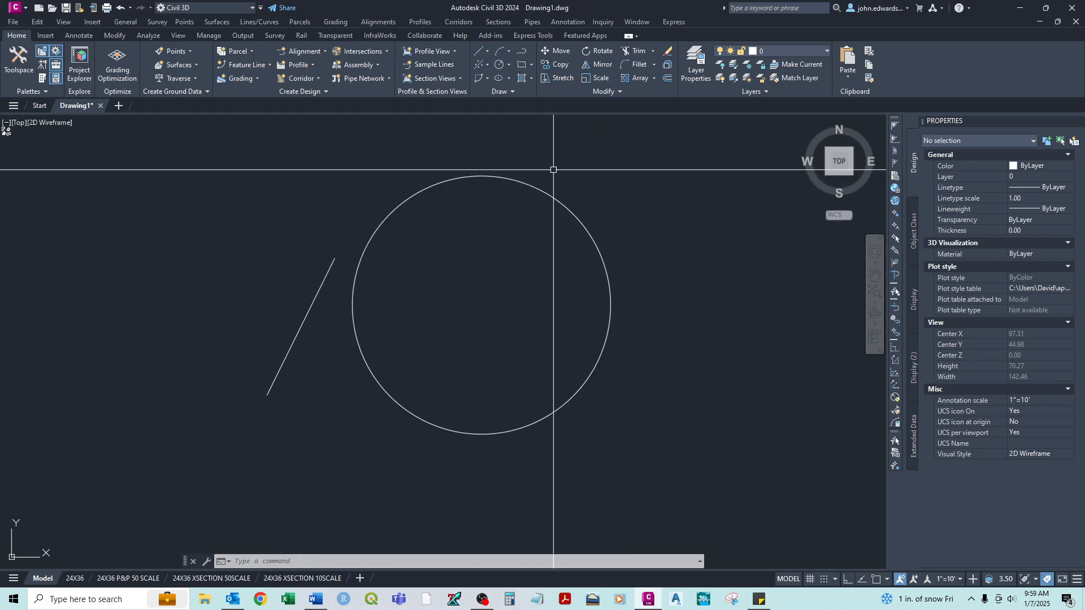
# Select the circle and set its color to Red.
pyautogui.scroll(-2, 553, 169)
pyautogui.moveTo(545, 177); pyautogui.dragTo(470, 236, button='middle')
pyautogui.click(423, 242)
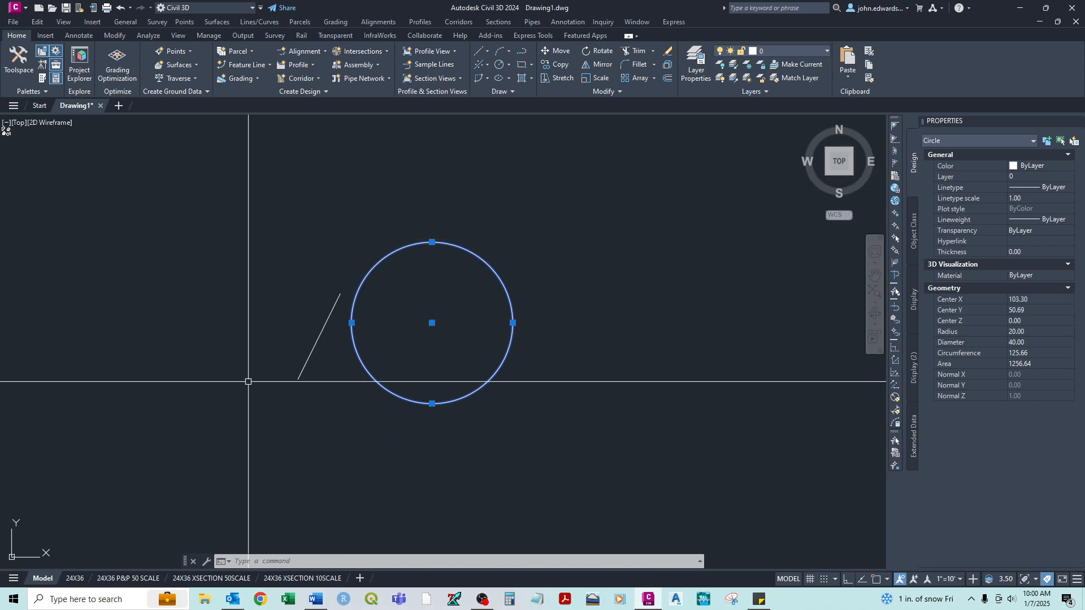
pyautogui.click(1048, 167)
pyautogui.click(1046, 199)
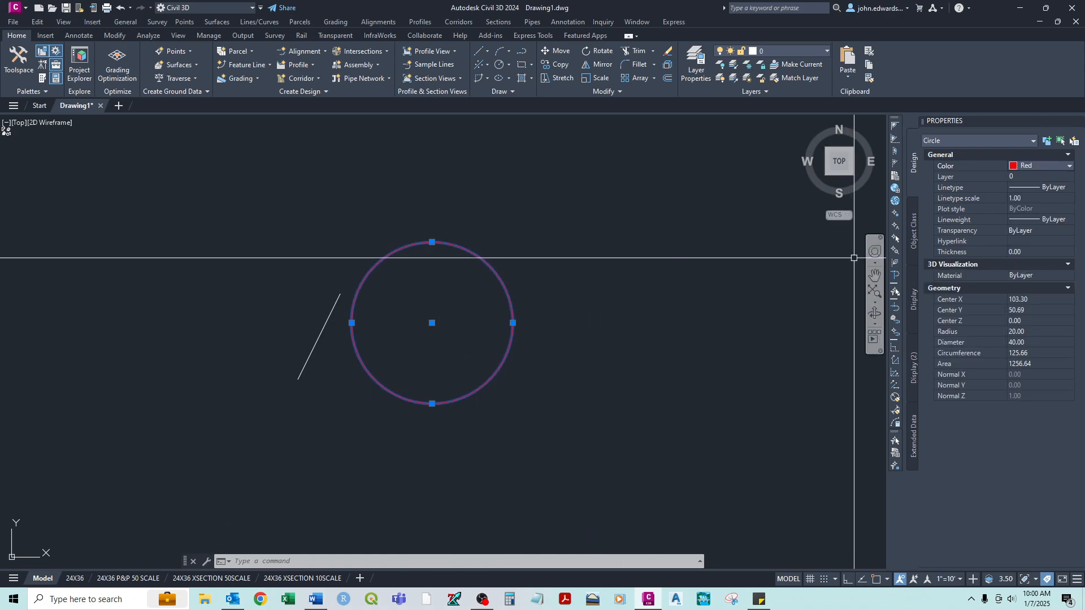
# Switch the circle's color to ByLayer and back to Red.
pyautogui.click(1068, 166)
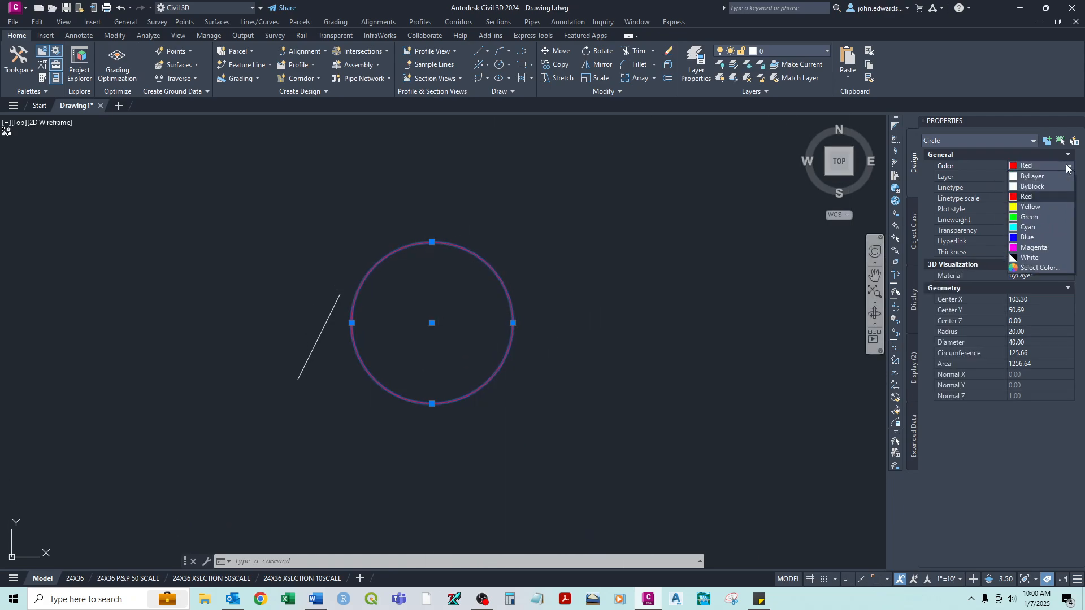
pyautogui.click(1039, 177)
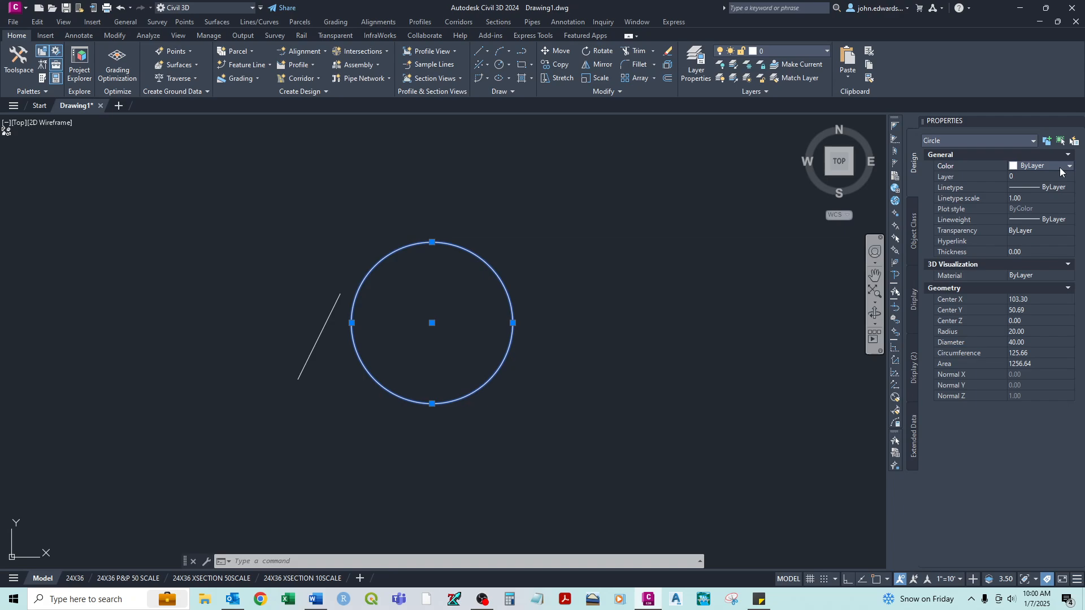
pyautogui.click(1062, 170)
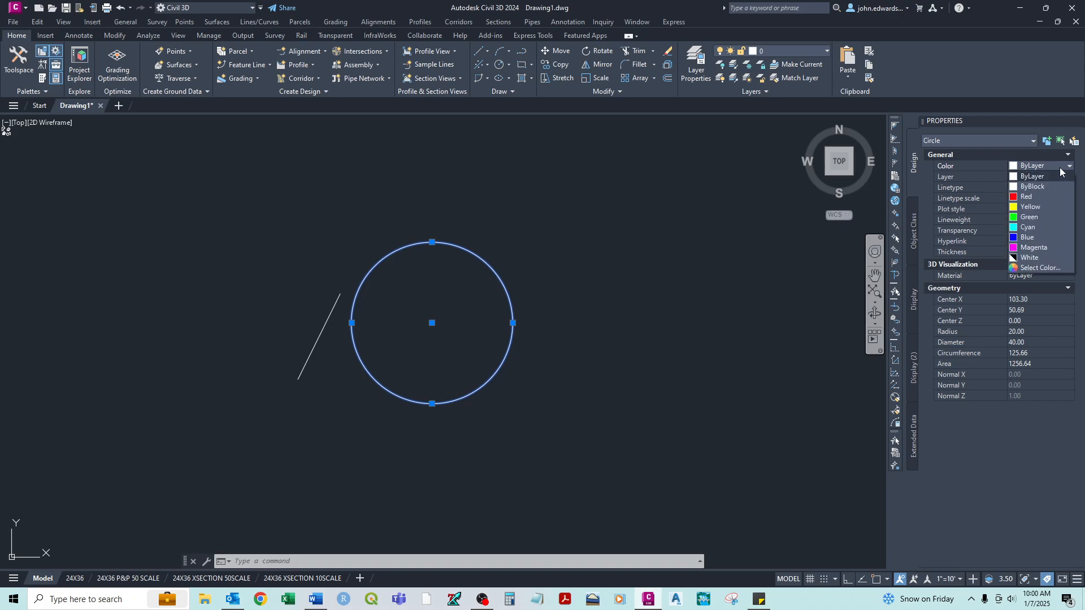
pyautogui.click(1050, 200)
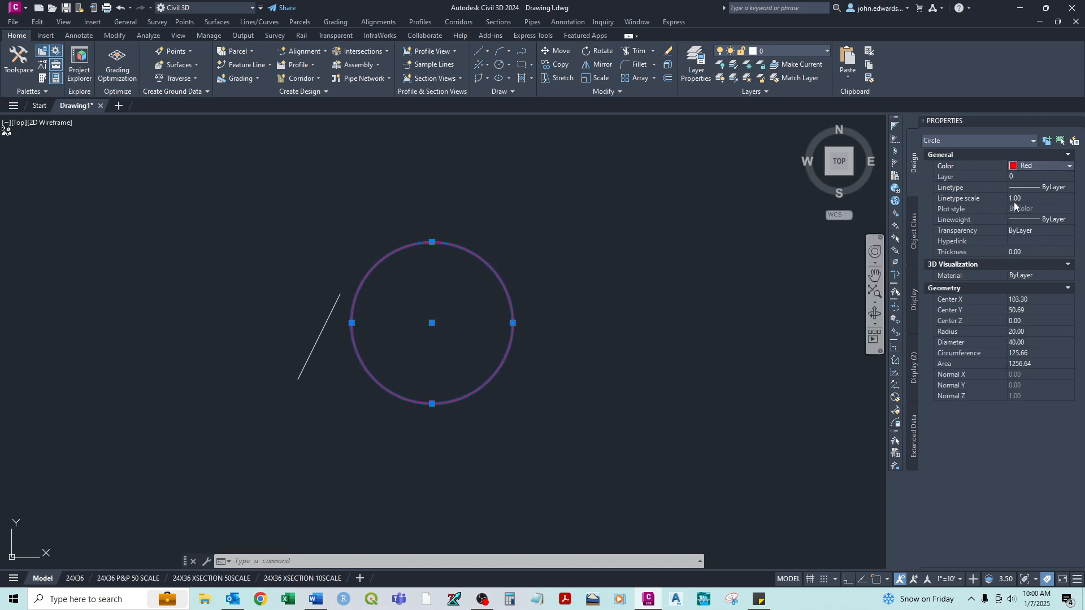
# Set the circle's linetype to DASHED and check the dash pattern closely in the drawing.
pyautogui.click(1053, 189)
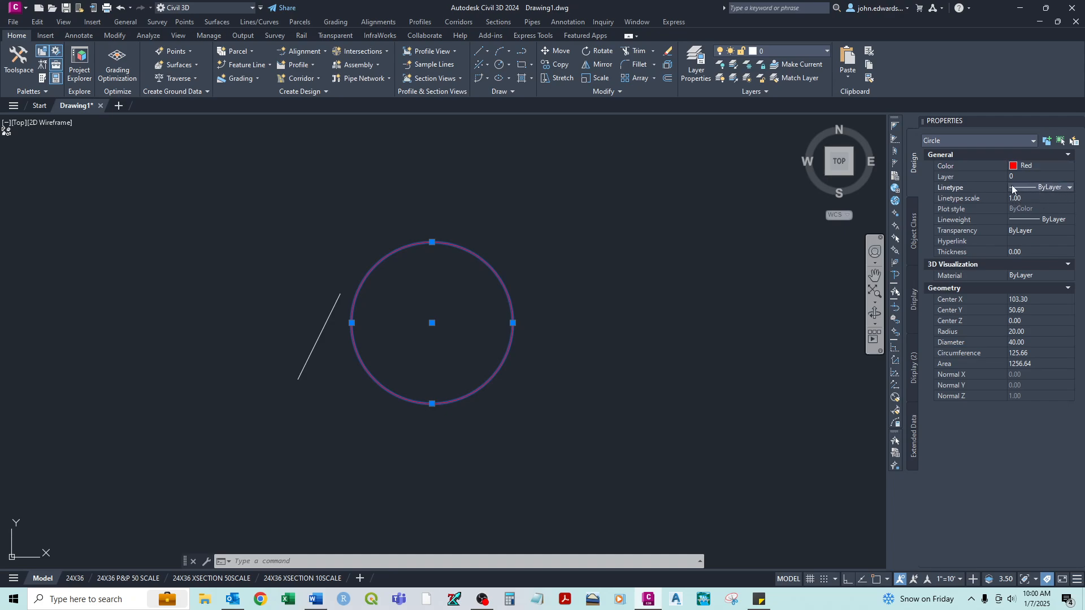
pyautogui.click(1057, 190)
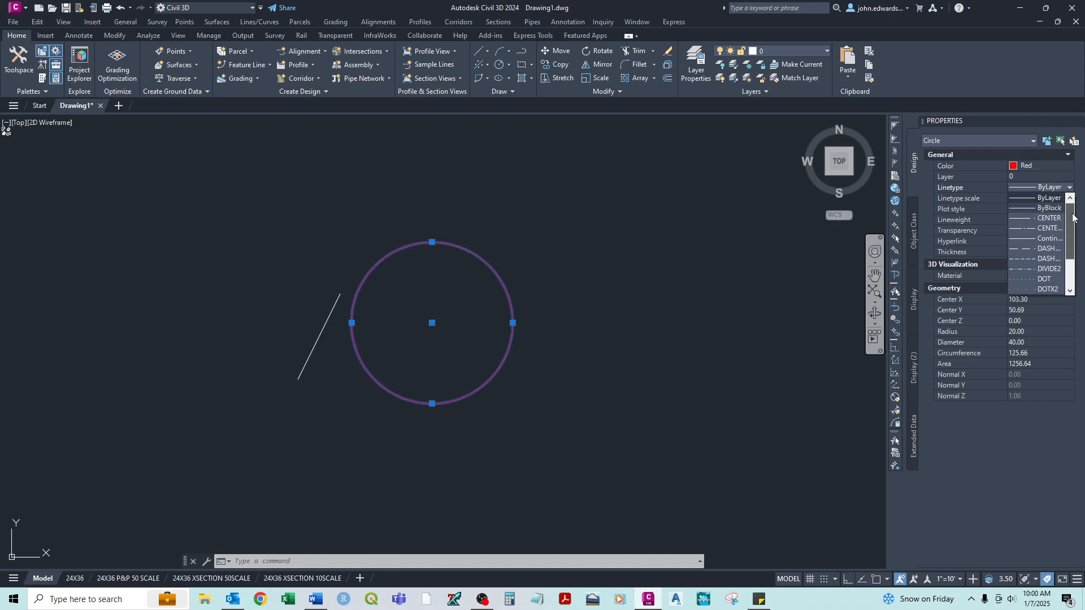
pyautogui.click(1040, 249)
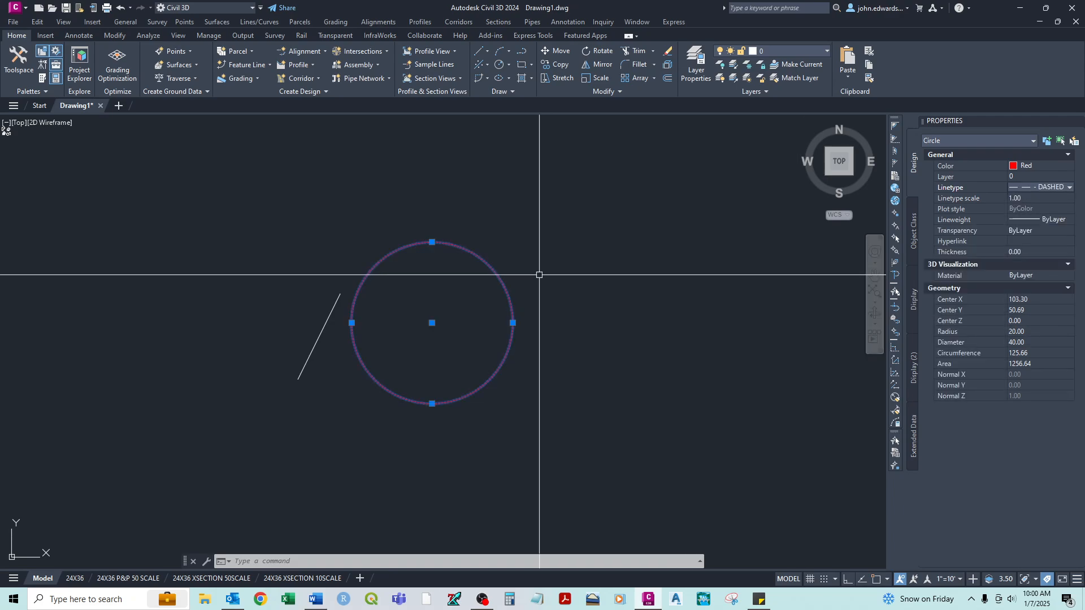
pyautogui.scroll(2, 466, 247)
pyautogui.scroll(2, 466, 247)
pyautogui.scroll(-3, 436, 272)
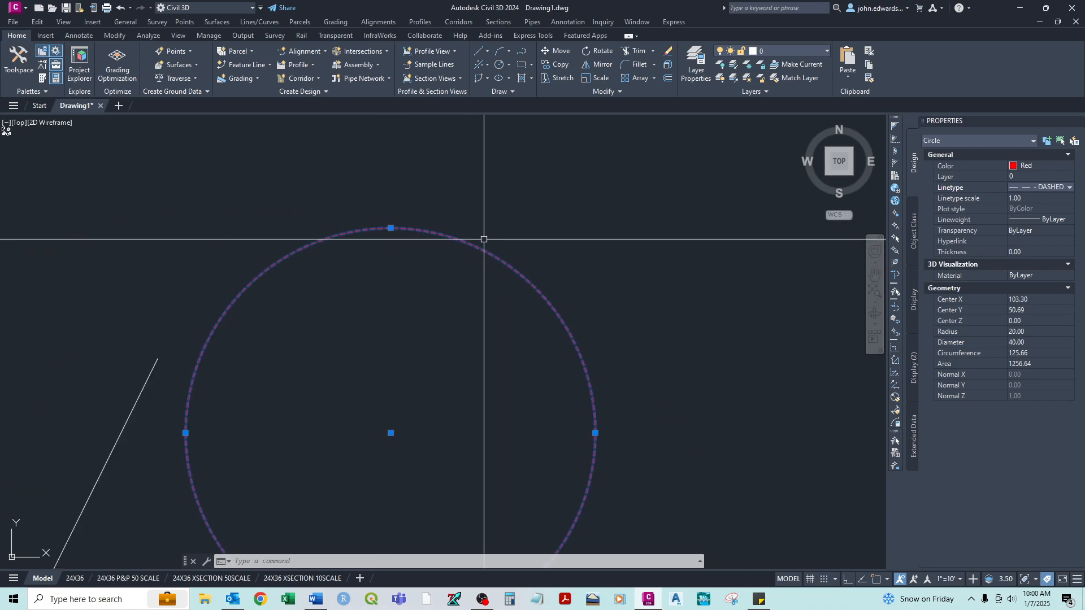
pyautogui.scroll(-2, 548, 330)
pyautogui.scroll(2, 545, 332)
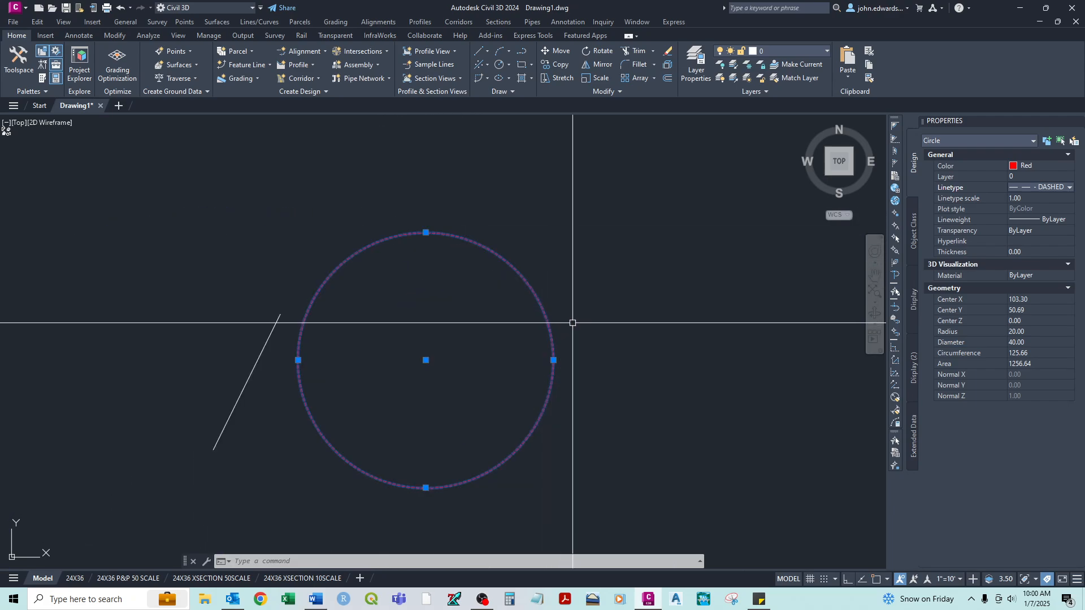
# Set the circle's linetype scale to 5.
pyautogui.click(1035, 197)
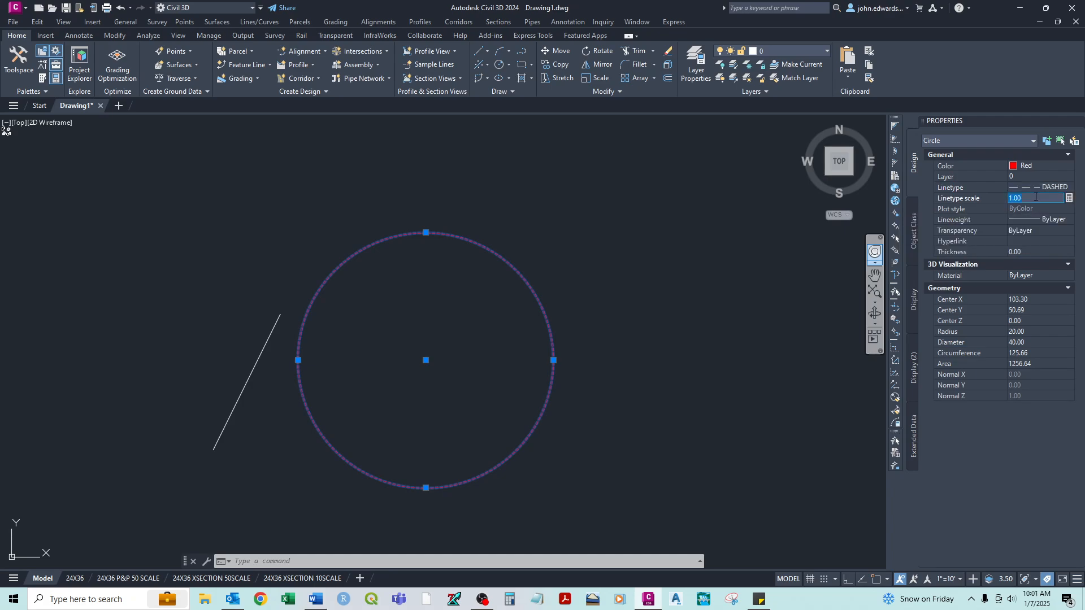
pyautogui.write('5')
pyautogui.press('Return')
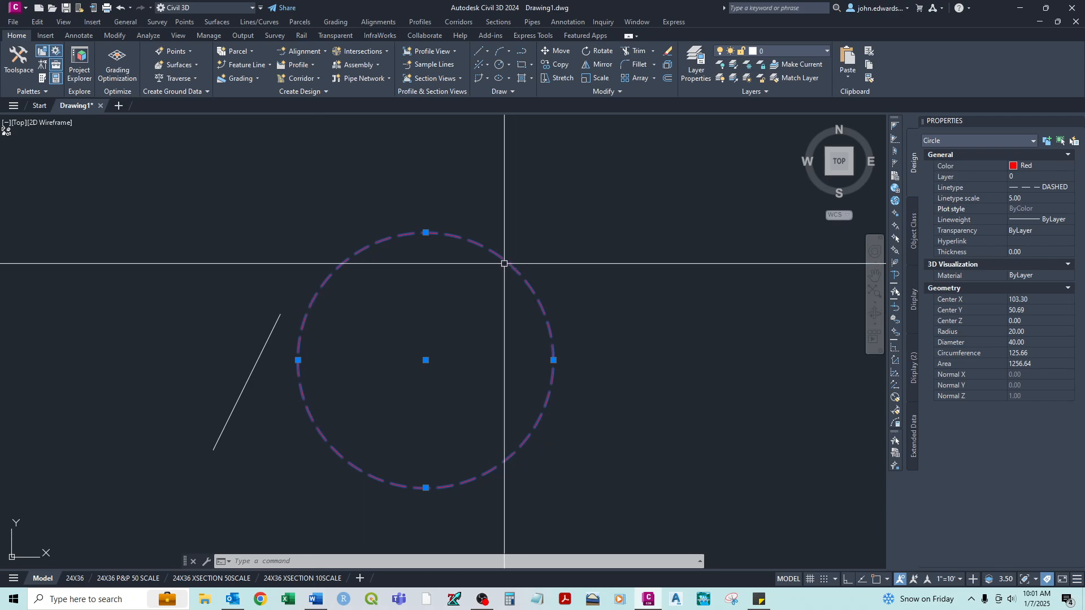
# Try a linetype scale of 10 on the circle and return it to 5.
pyautogui.click(1024, 199)
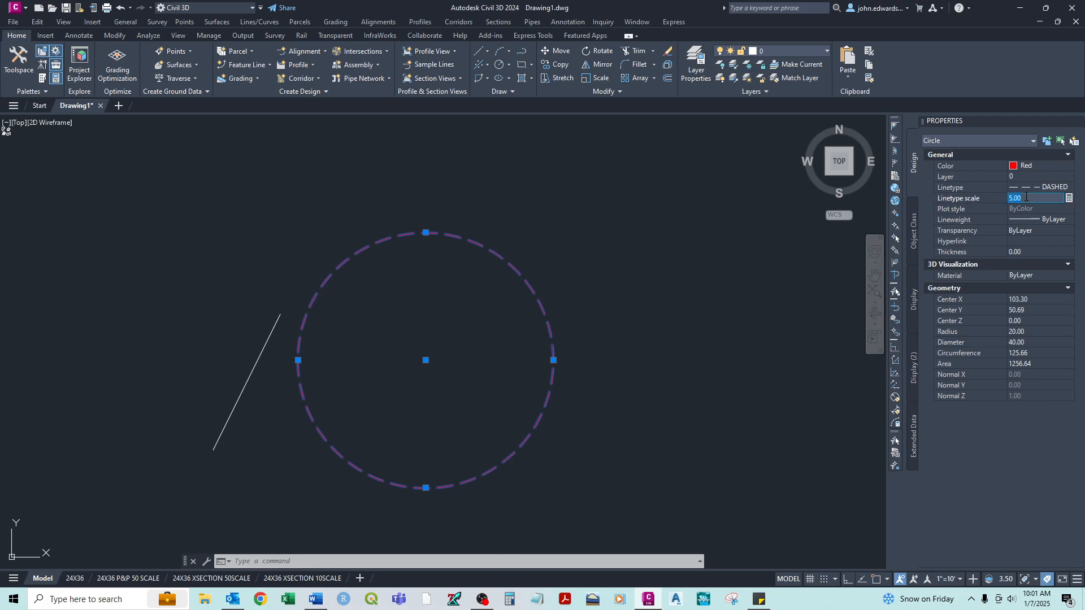
pyautogui.write('10')
pyautogui.press('Return')
pyautogui.click(1024, 199)
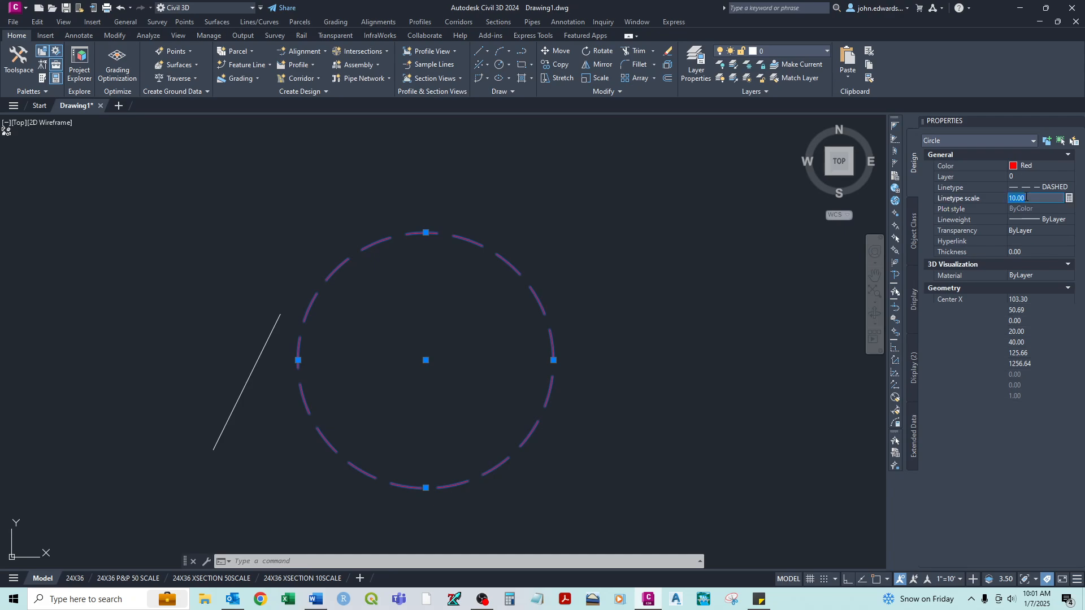
pyautogui.write('5')
pyautogui.press('Return')
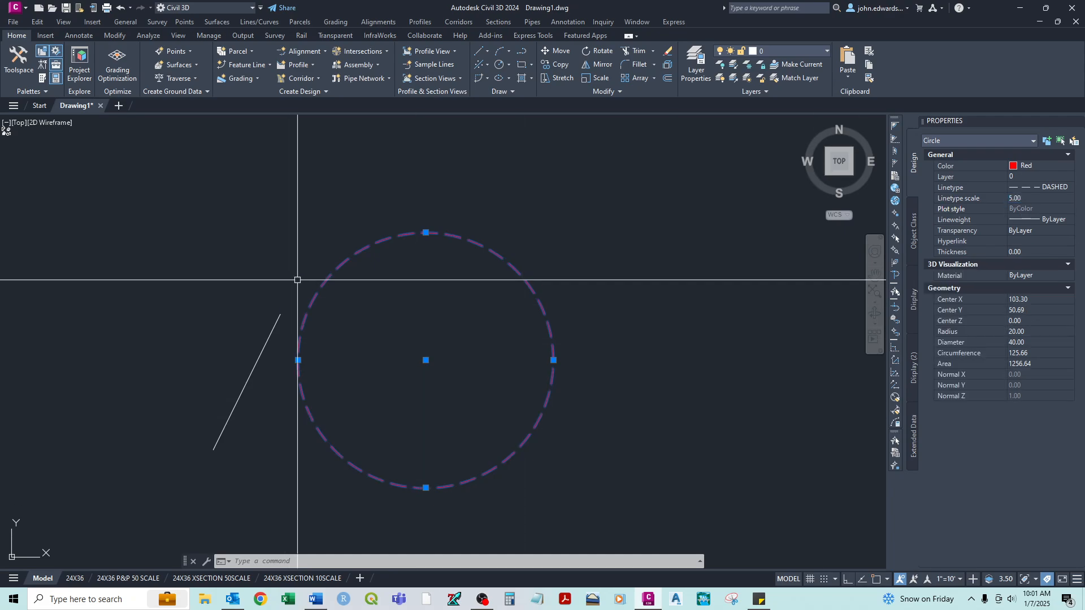
# Preview other linetypes on the circle, such as HIDDEN and CENTER, and keep DASHED.
pyautogui.click(1069, 191)
pyautogui.click(1068, 187)
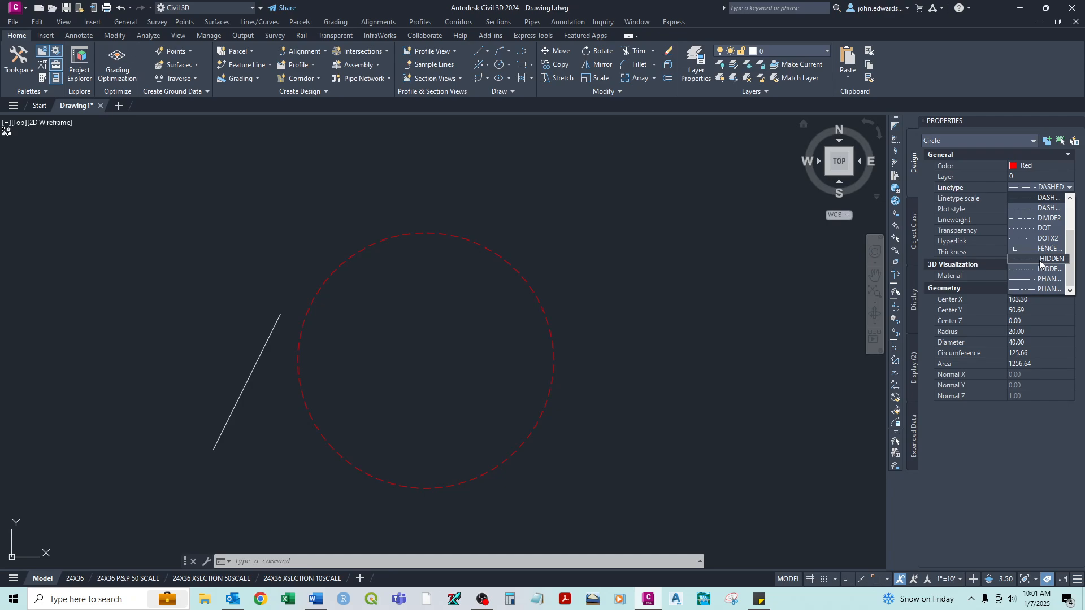
pyautogui.scroll(2, 1040, 255)
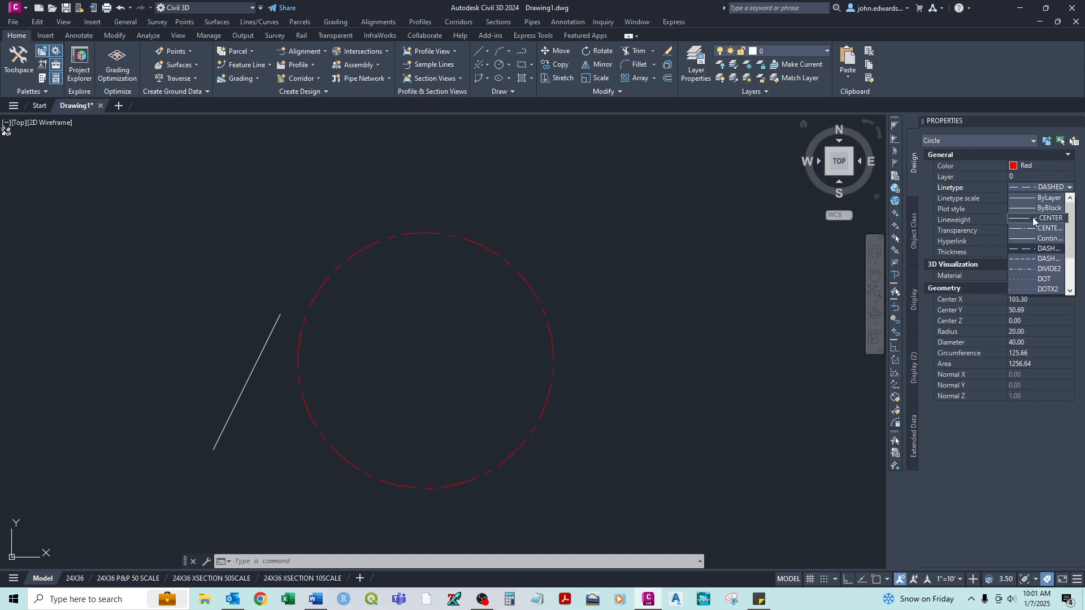
pyautogui.click(1041, 251)
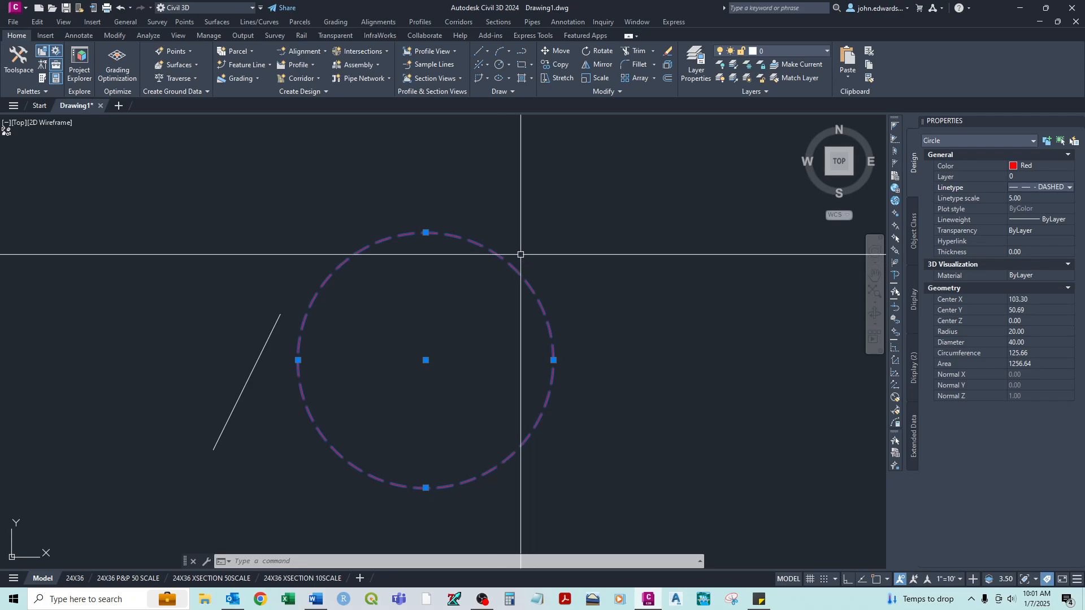
# Look through the lineweight options for the circle, keep ByLayer, and clear the selection.
pyautogui.click(1063, 221)
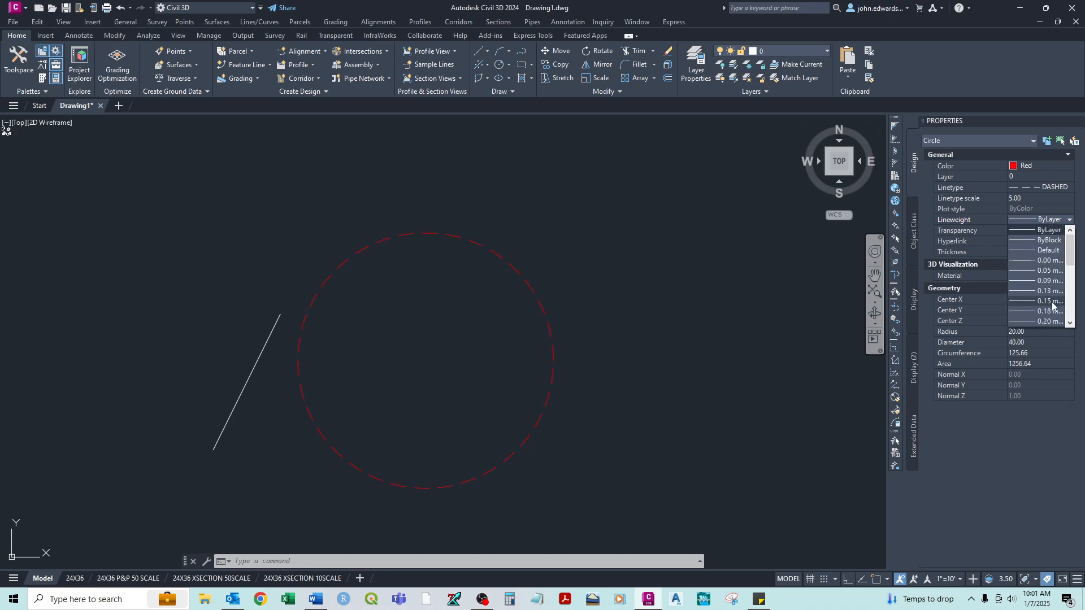
pyautogui.scroll(-1, 1043, 292)
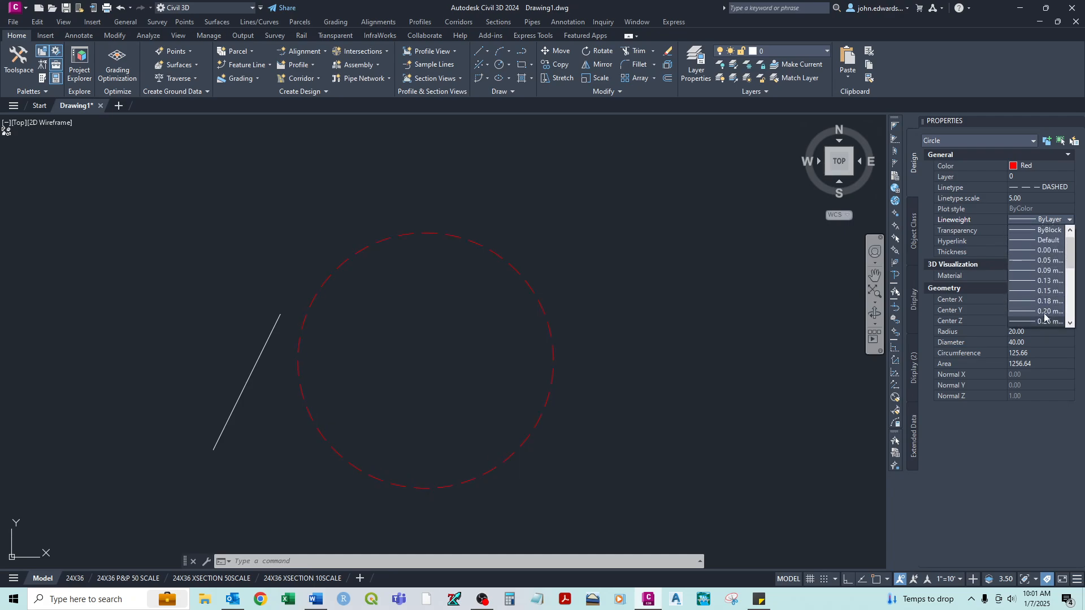
pyautogui.scroll(1, 1046, 231)
pyautogui.click(1046, 232)
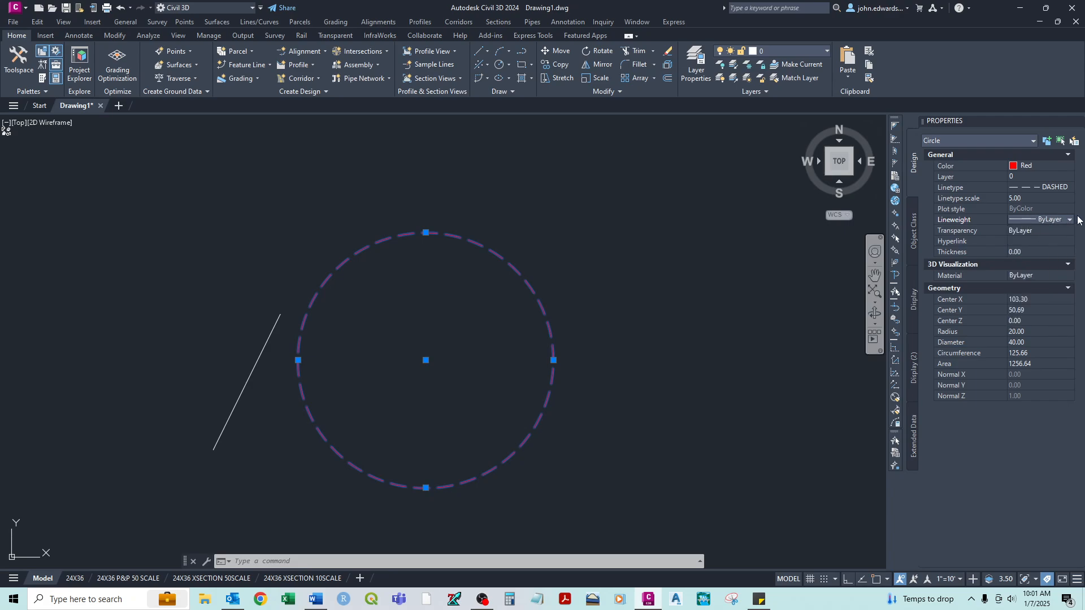
pyautogui.click(1042, 218)
pyautogui.click(1030, 221)
pyautogui.click(1084, 227)
pyautogui.click(1081, 226)
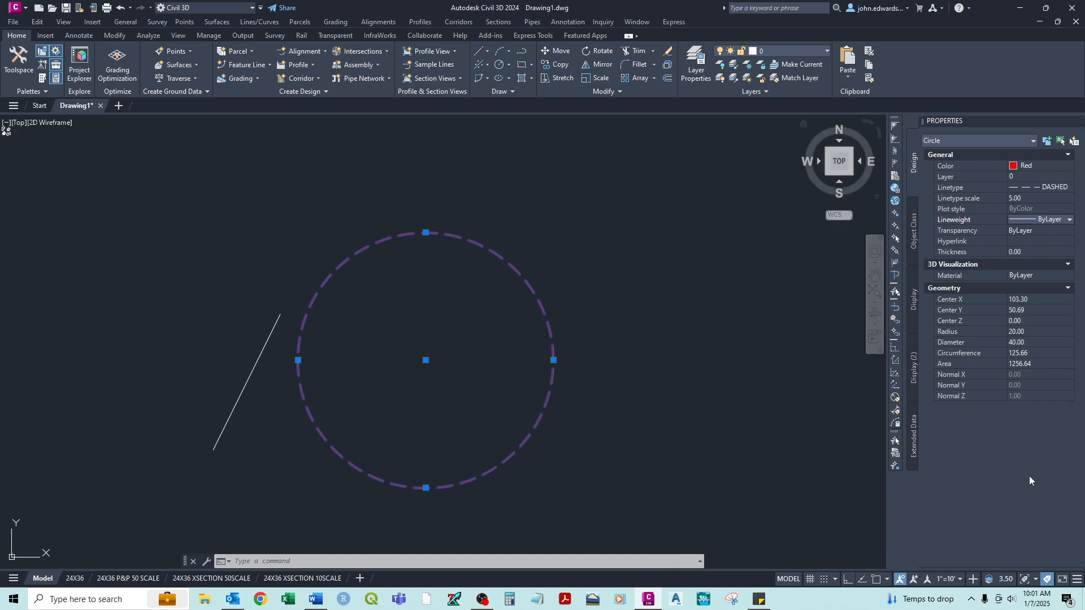
pyautogui.press('Escape')
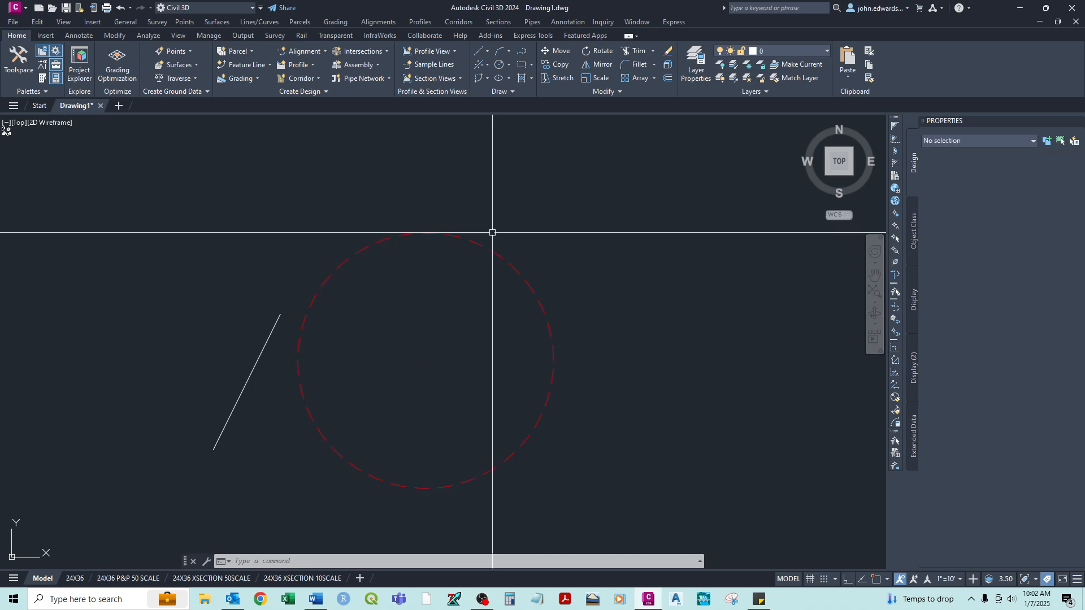
# Compare the properties of the circle and the line by selecting each in turn, then clear the selection.
pyautogui.click(502, 257)
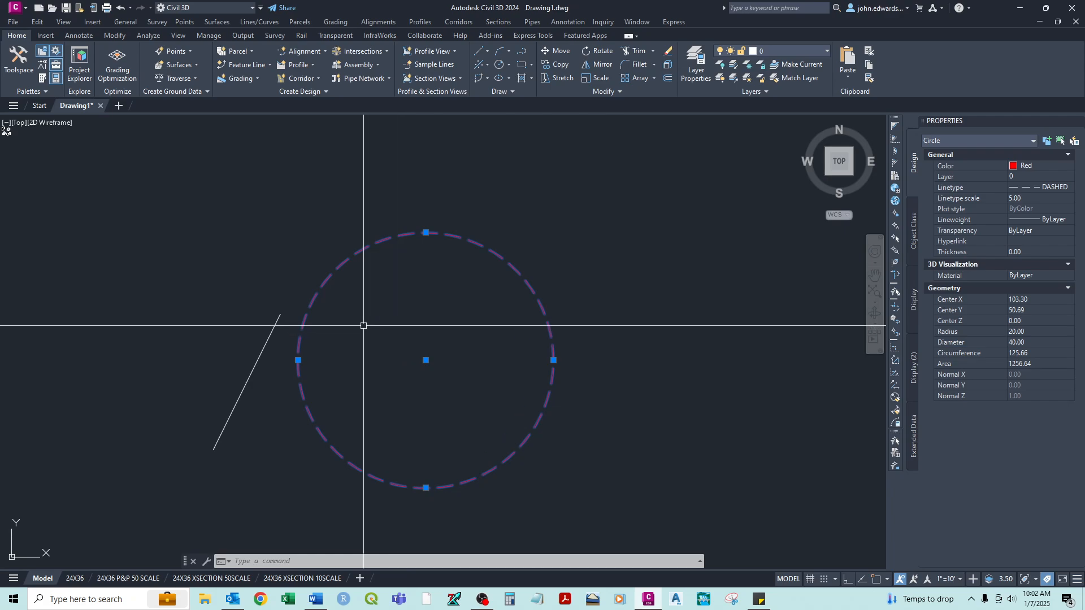
pyautogui.press('Escape')
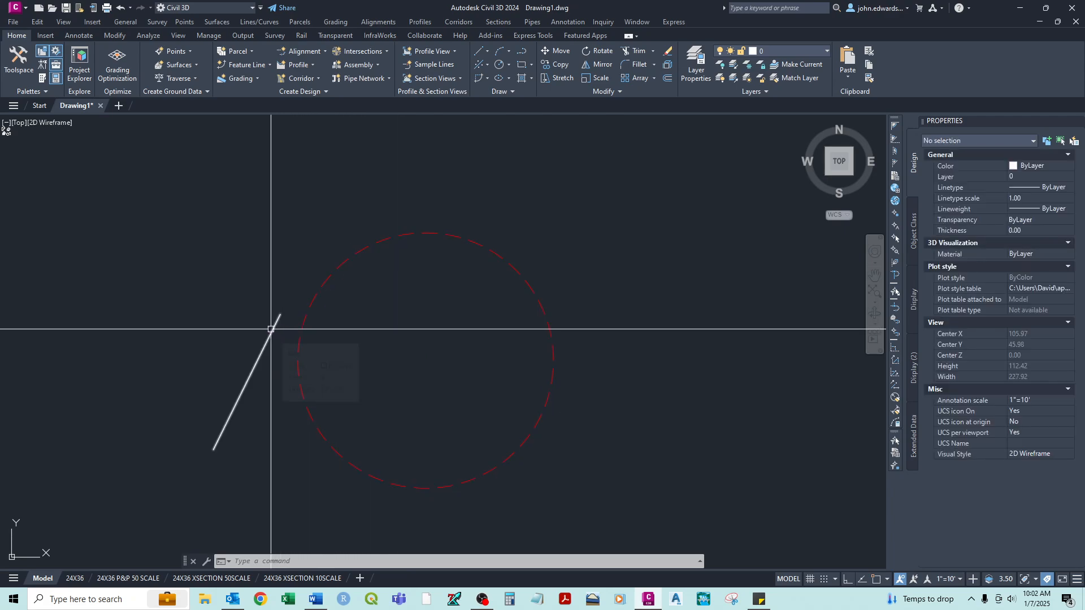
pyautogui.click(271, 329)
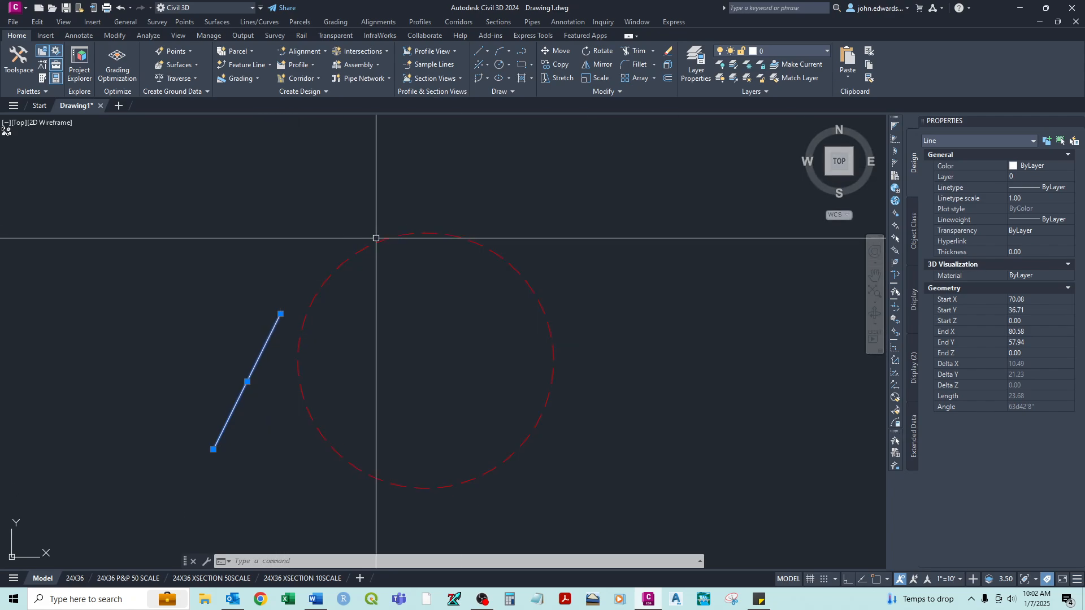
pyautogui.press('Escape')
pyautogui.click(481, 247)
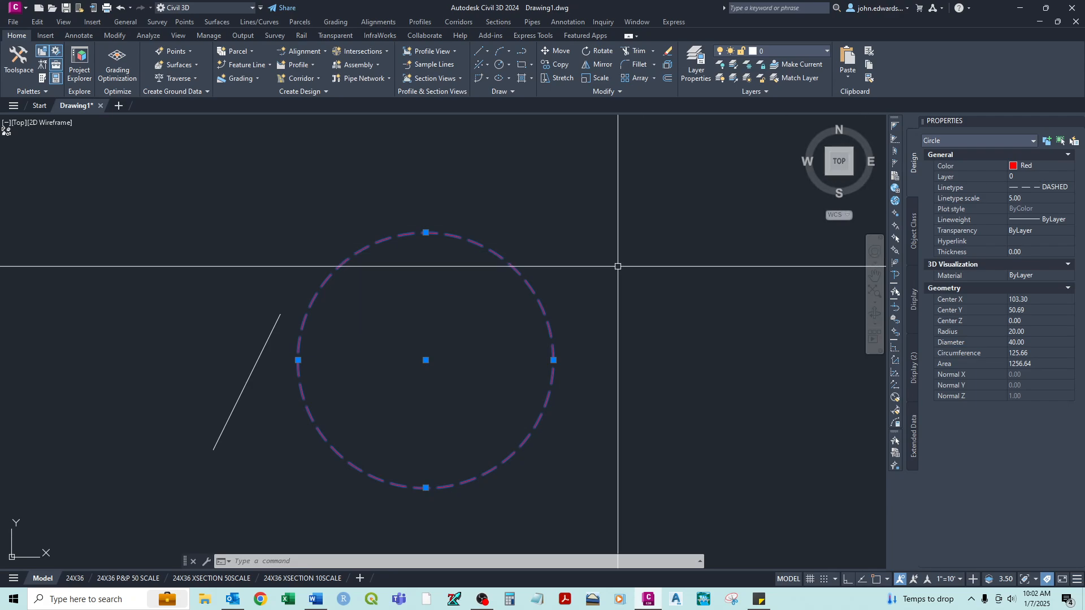
pyautogui.press('Escape')
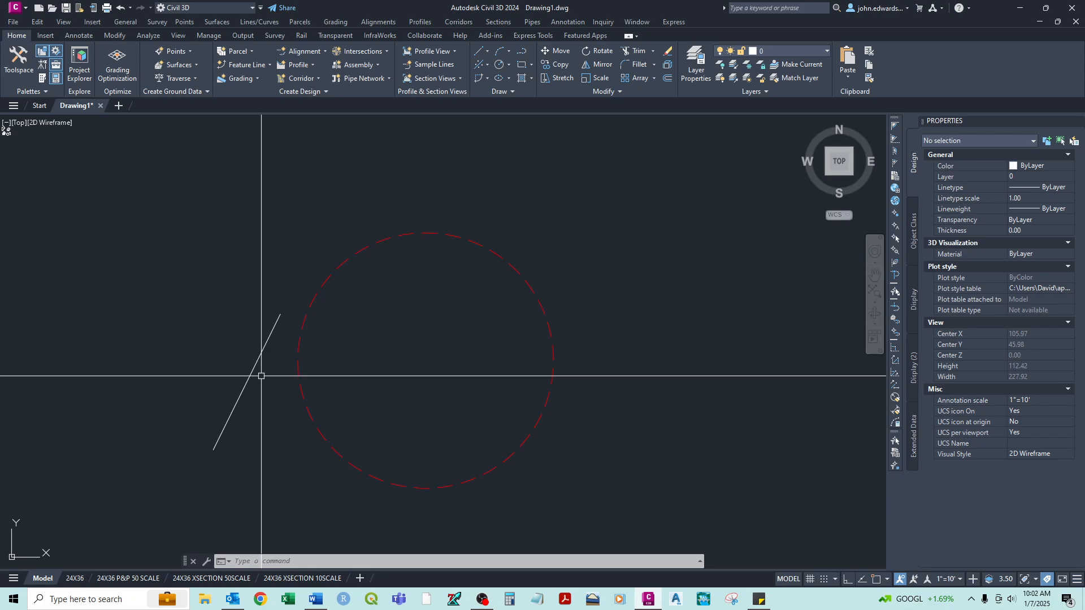
# Draw a closed four-sided polyline about 80 units tall to the right of the circle, with Ortho on.
pyautogui.moveTo(294, 256); pyautogui.dragTo(287, 280, button='middle')
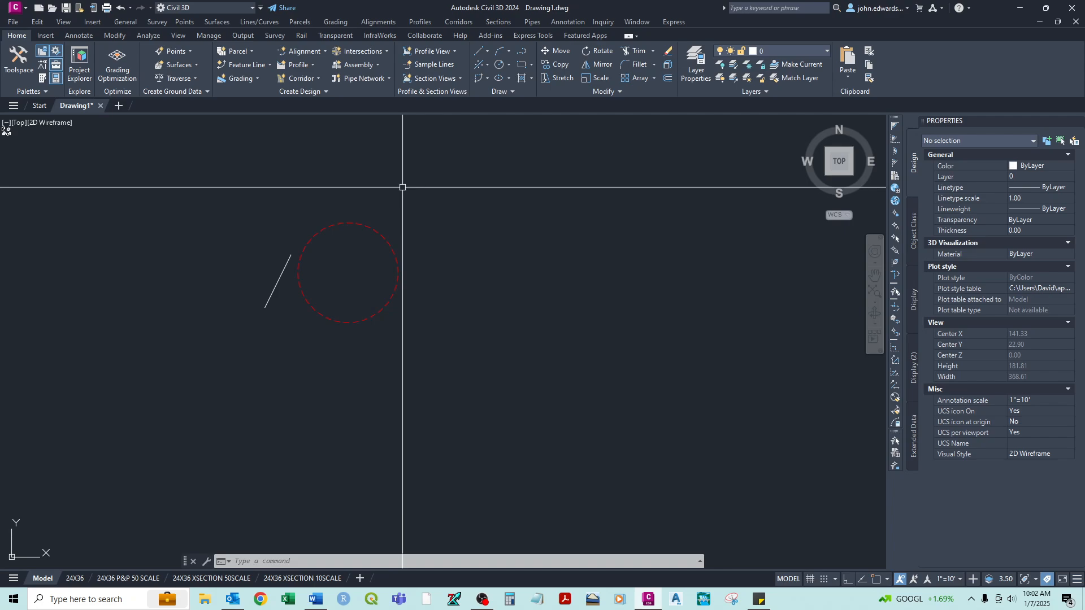
pyautogui.write('pl')
pyautogui.press('Return')
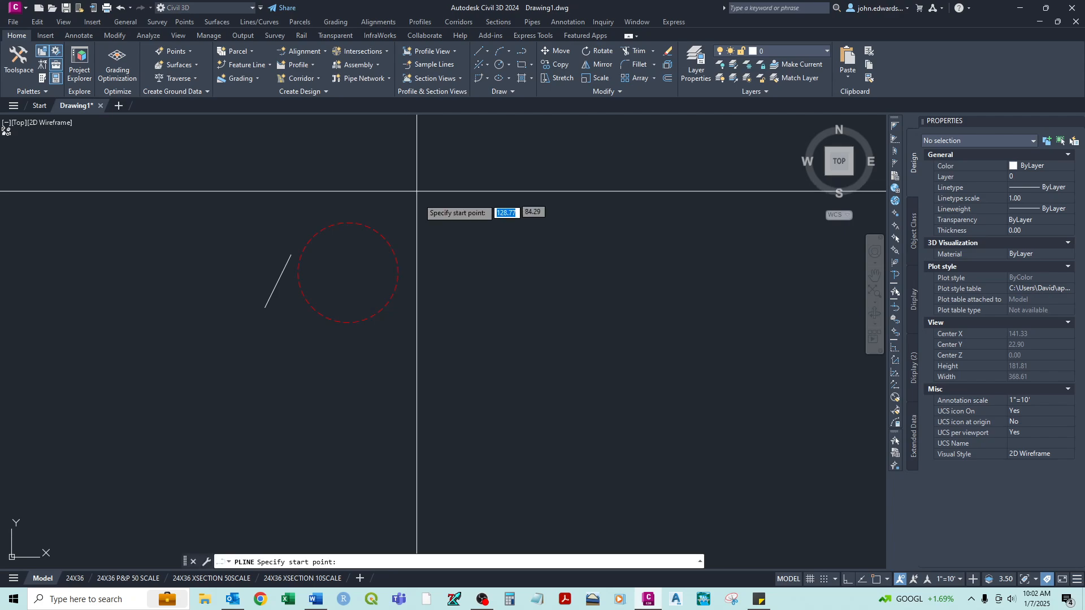
pyautogui.click(322, 164)
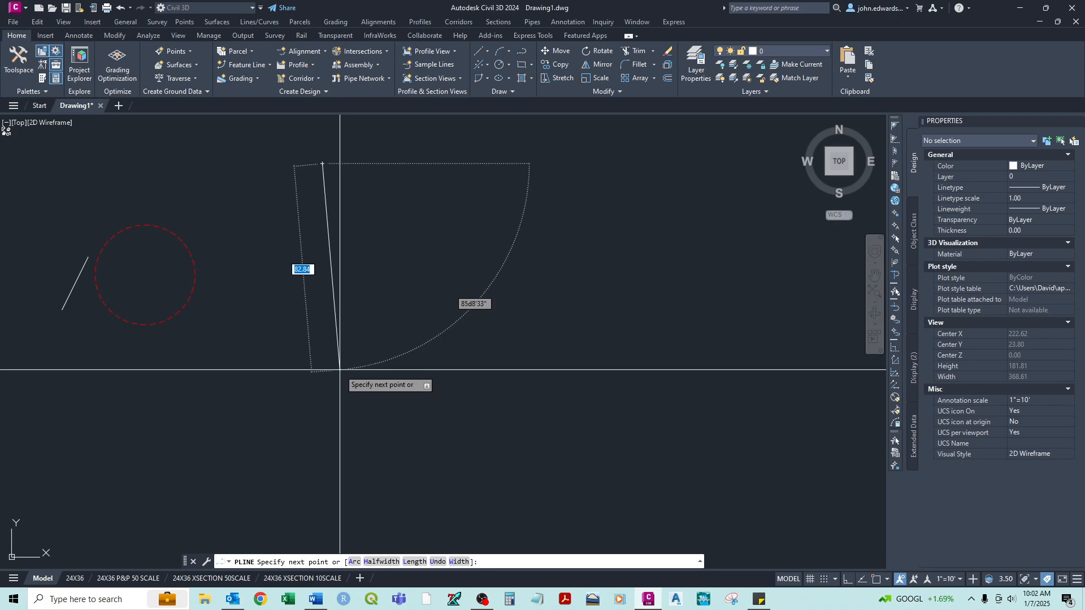
pyautogui.press('F8')
pyautogui.click(320, 361)
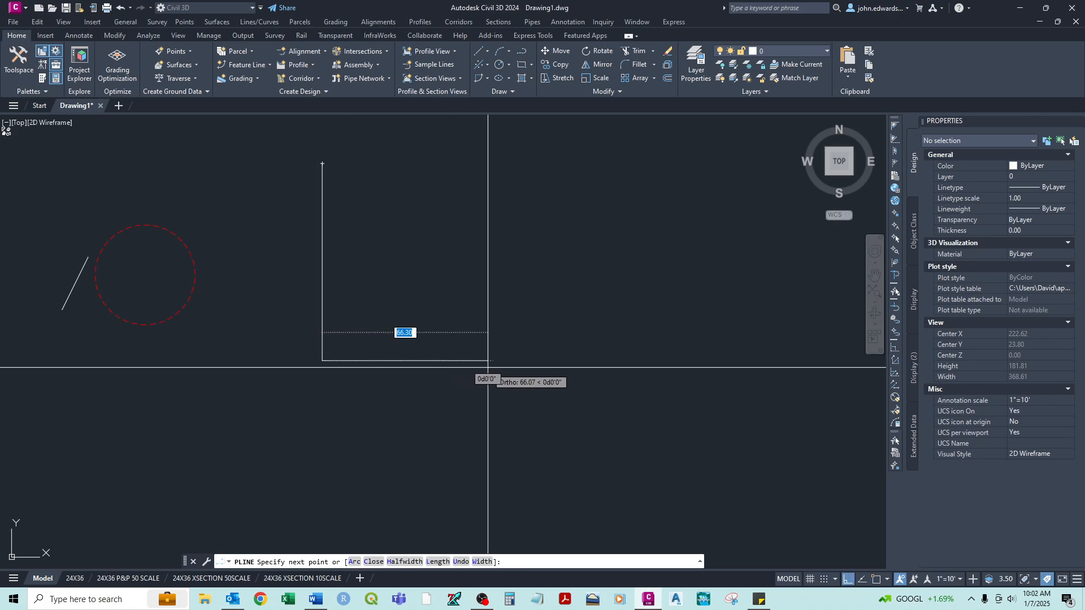
pyautogui.click(532, 362)
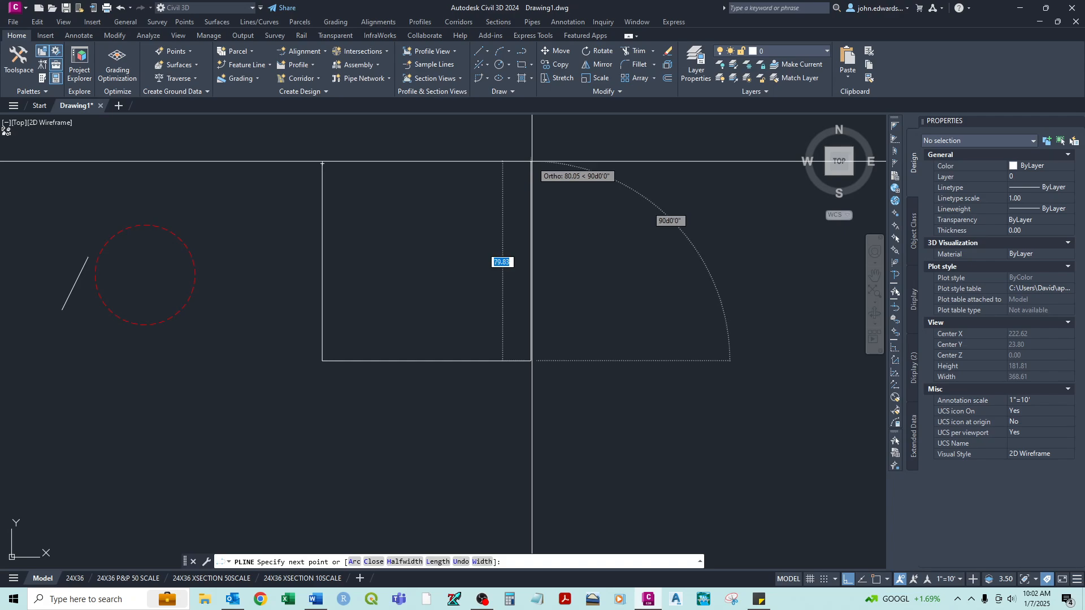
pyautogui.click(532, 165)
pyautogui.press('c')
pyautogui.press('Return')
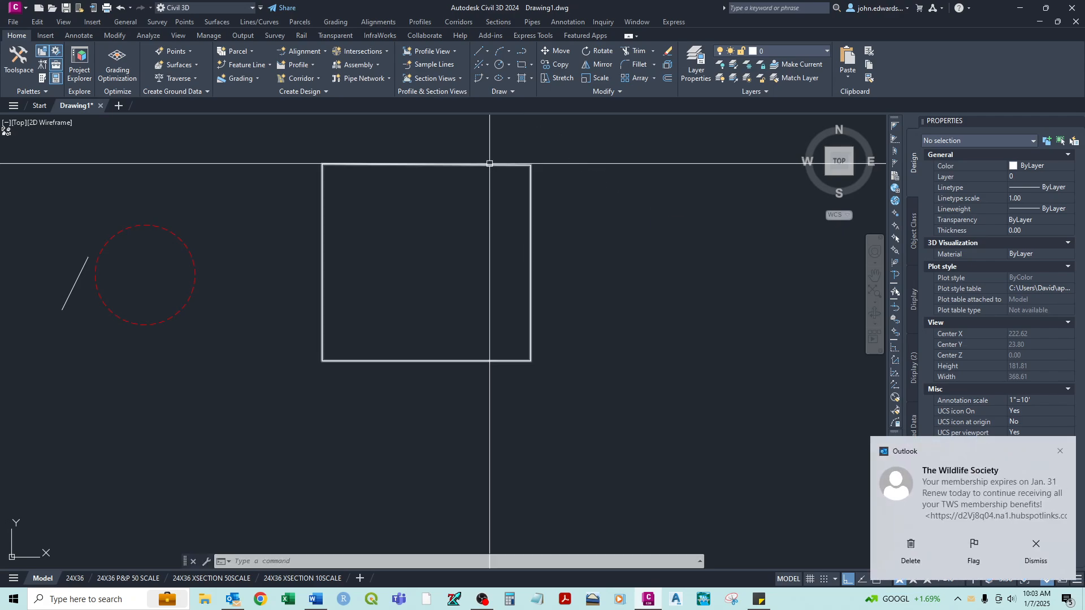
# Draw a roof polyline from the square's top-left corner over a centred peak to its top-right corner, with object snap on and Ortho off.
pyautogui.click(1062, 452)
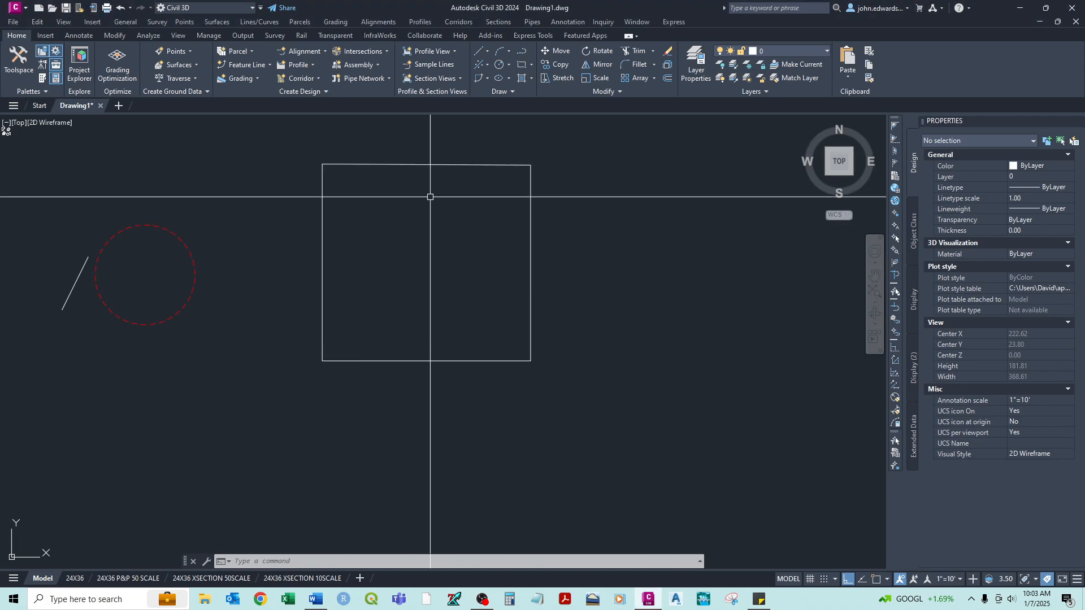
pyautogui.moveTo(114, 239); pyautogui.dragTo(245, 254, button='middle')
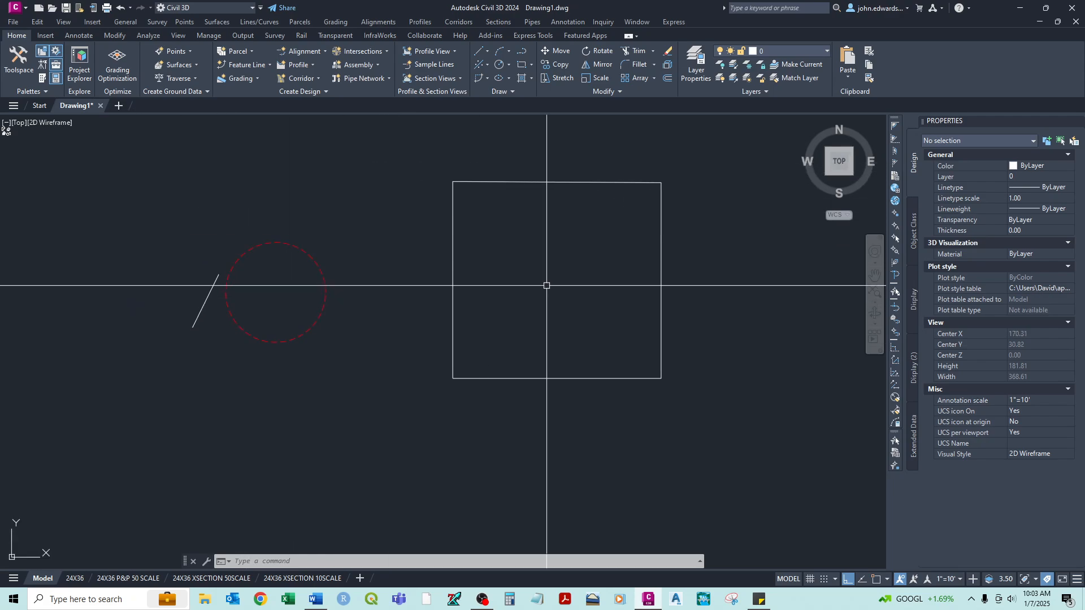
pyautogui.write('pl')
pyautogui.press('Return')
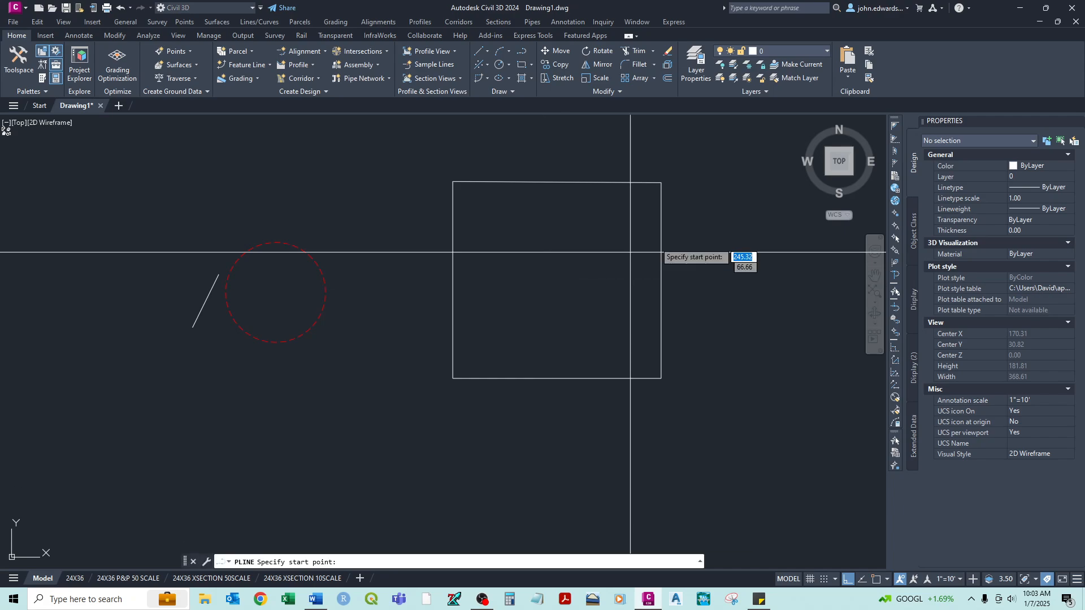
pyautogui.press('F3')
pyautogui.click(453, 181)
pyautogui.moveTo(625, 150); pyautogui.dragTo(523, 298, button='middle')
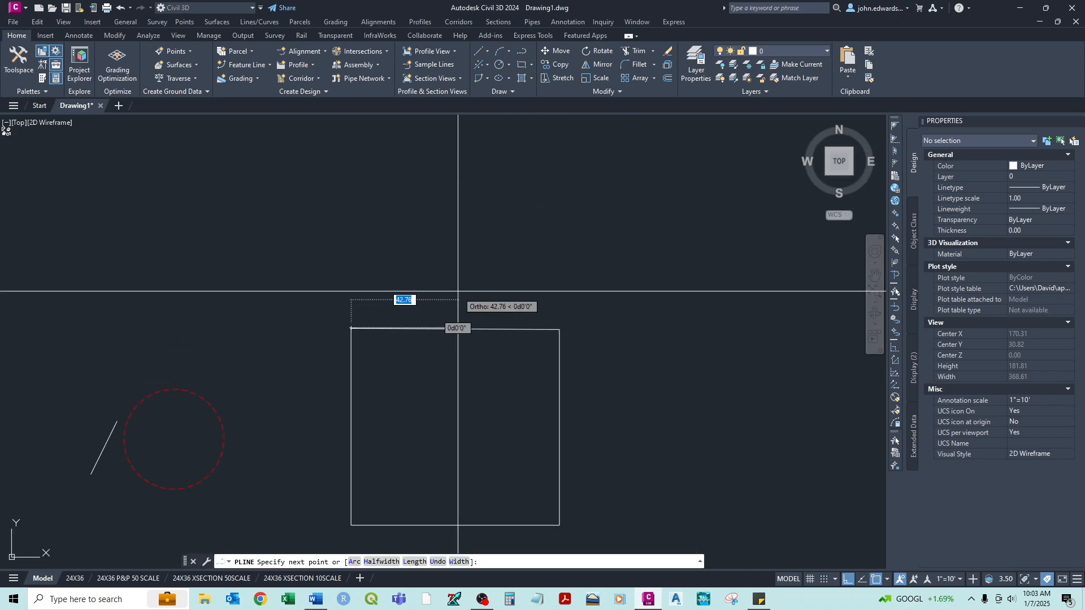
pyautogui.press('F8')
pyautogui.click(461, 250)
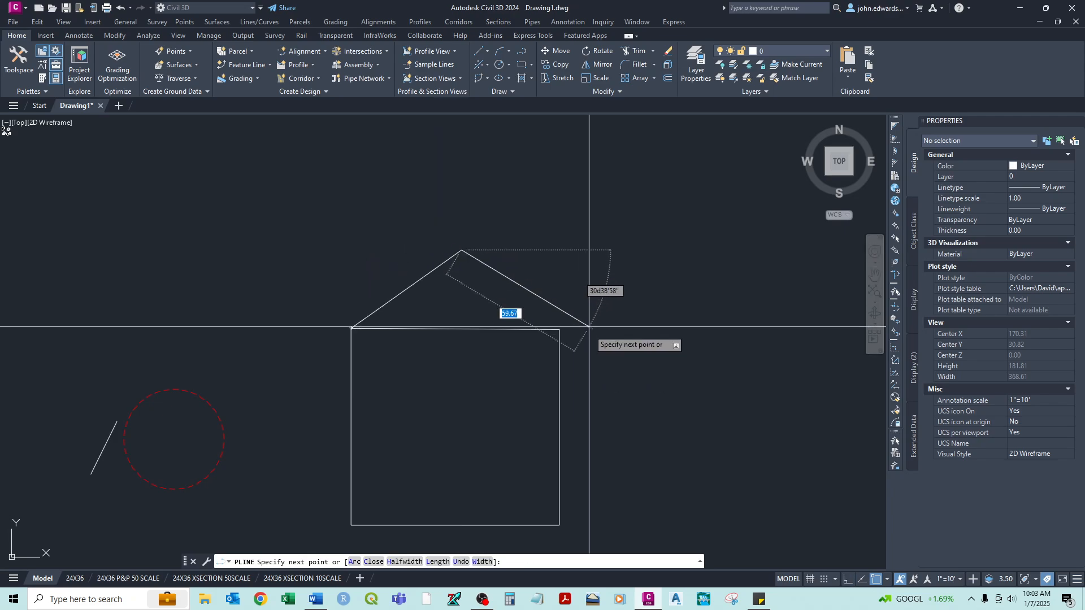
pyautogui.press('F3')
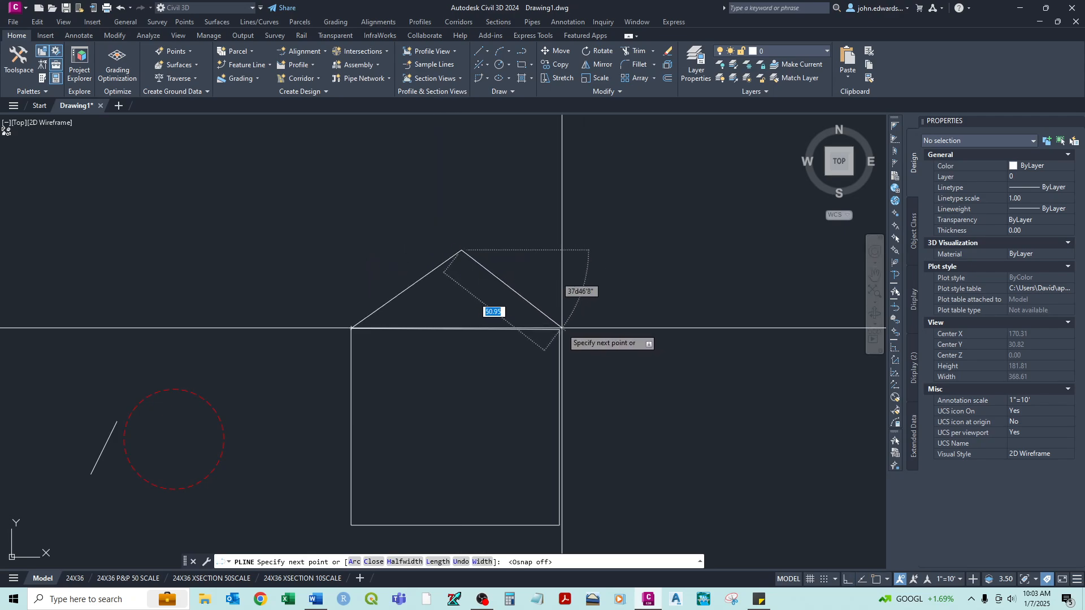
pyautogui.press('F3')
pyautogui.click(560, 329)
pyautogui.rightClick(597, 291)
pyautogui.click(613, 297)
pyautogui.moveTo(560, 343); pyautogui.dragTo(572, 260, button='middle')
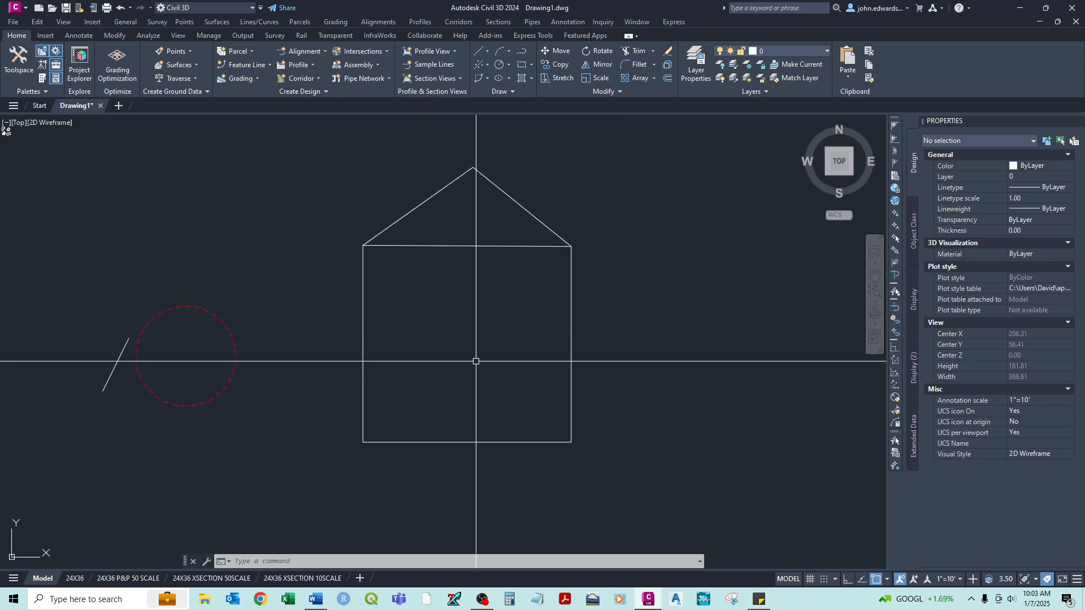
# Draw two tall window rectangles inside the square, one in its upper left and one in its upper right part.
pyautogui.write('rec')
pyautogui.press('Return')
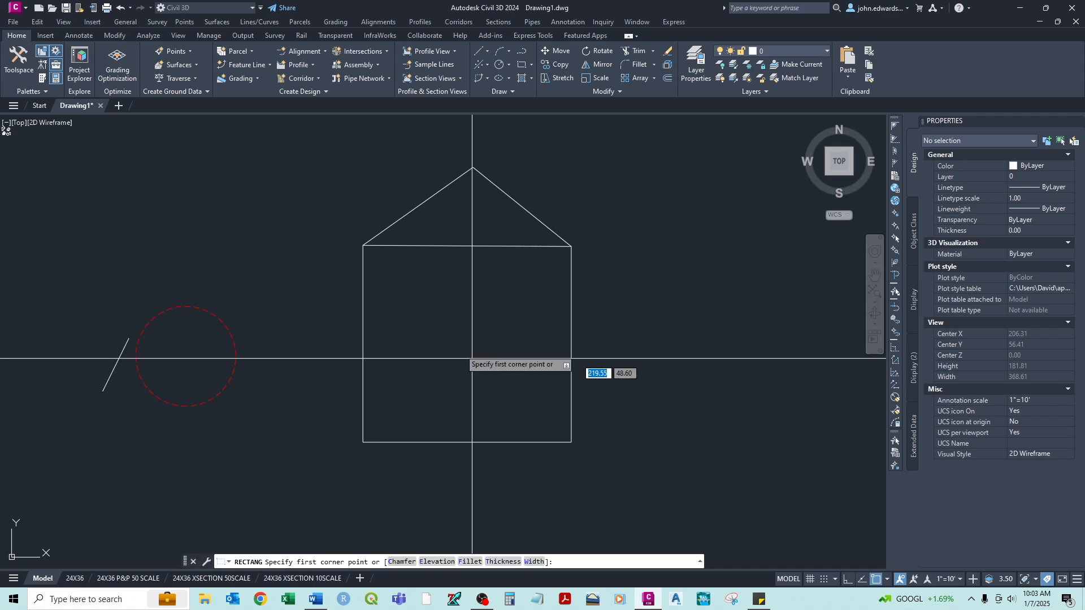
pyautogui.click(380, 292)
pyautogui.click(404, 351)
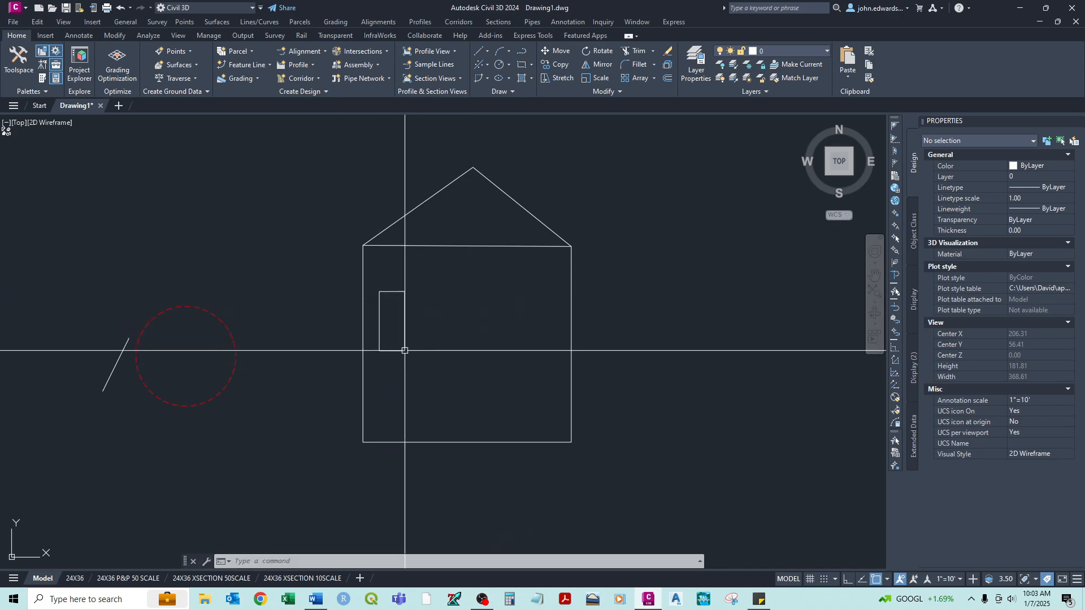
pyautogui.rightClick(515, 295)
pyautogui.click(528, 302)
pyautogui.click(519, 285)
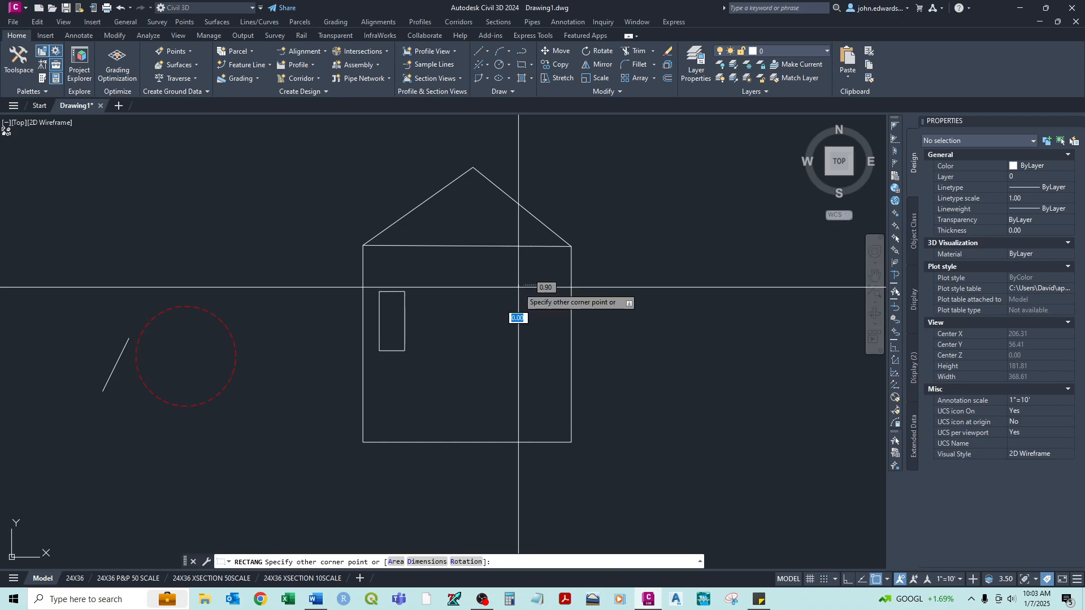
pyautogui.click(548, 349)
# Draw a door rectangle between the two windows, standing on the bottom edge of the house.
pyautogui.rightClick(463, 414)
pyautogui.click(486, 419)
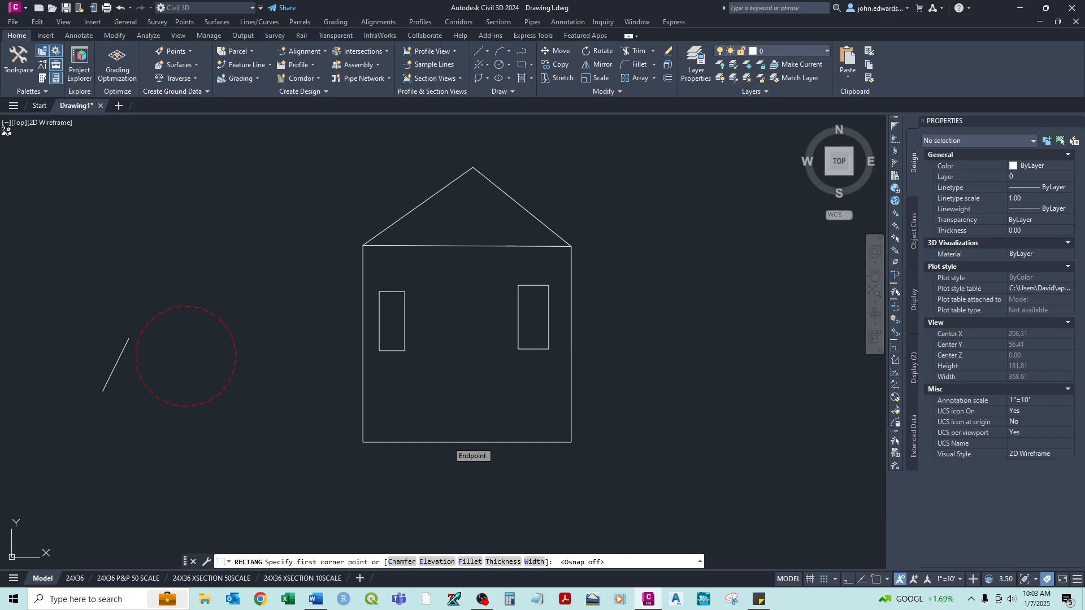
pyautogui.click(447, 442)
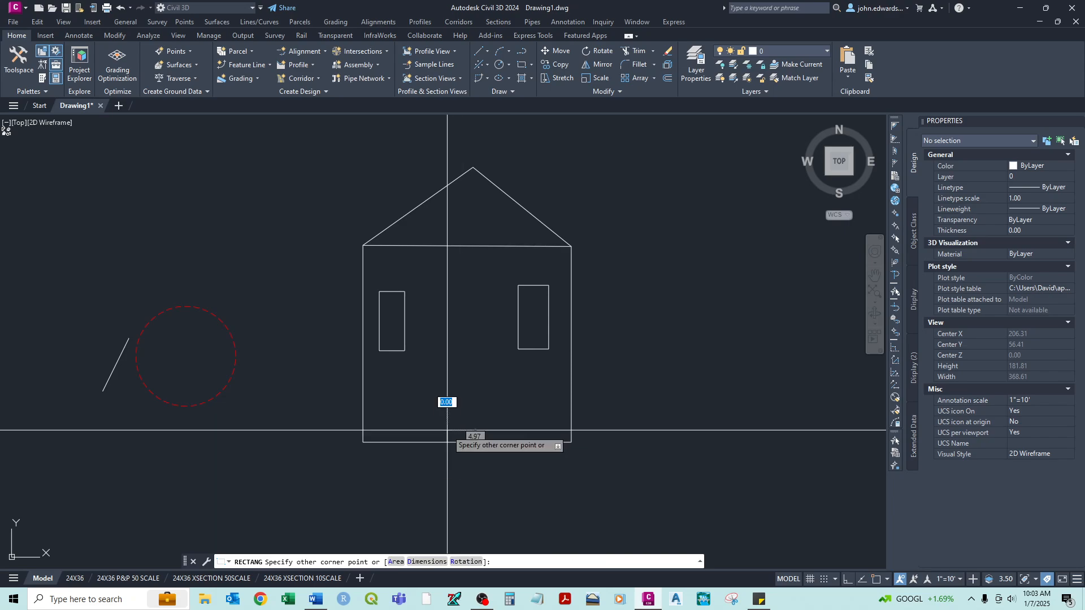
pyautogui.click(491, 335)
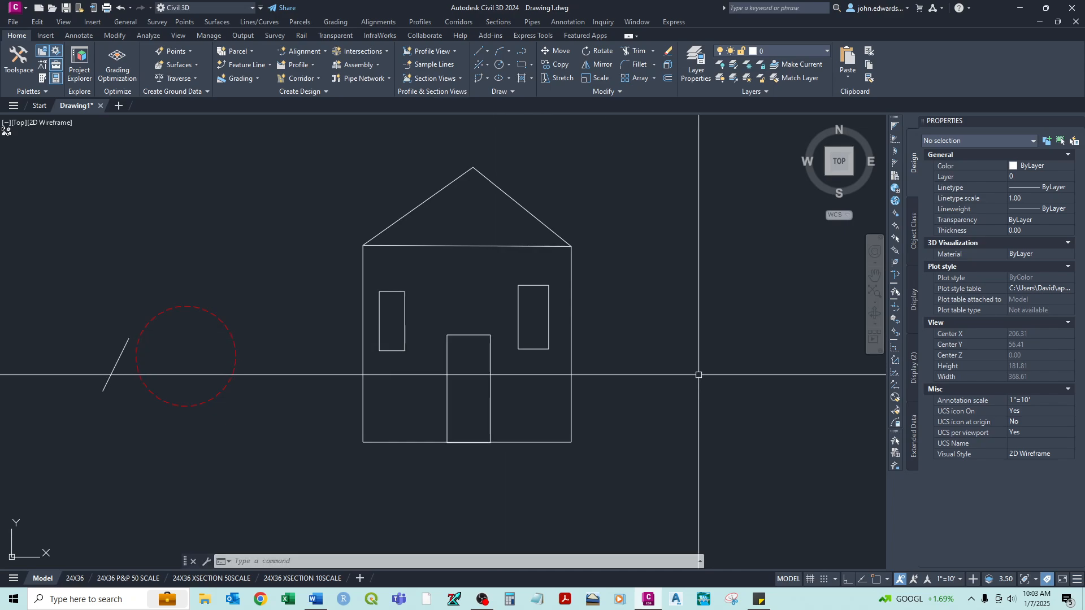
# Select the roof polyline and the house outline to check them as objects, and clear the selection.
pyautogui.moveTo(629, 281)
pyautogui.mouseDown(button='middle')
pyautogui.moveTo(641, 222)
pyautogui.moveTo(626, 260)
pyautogui.mouseUp(button='middle')
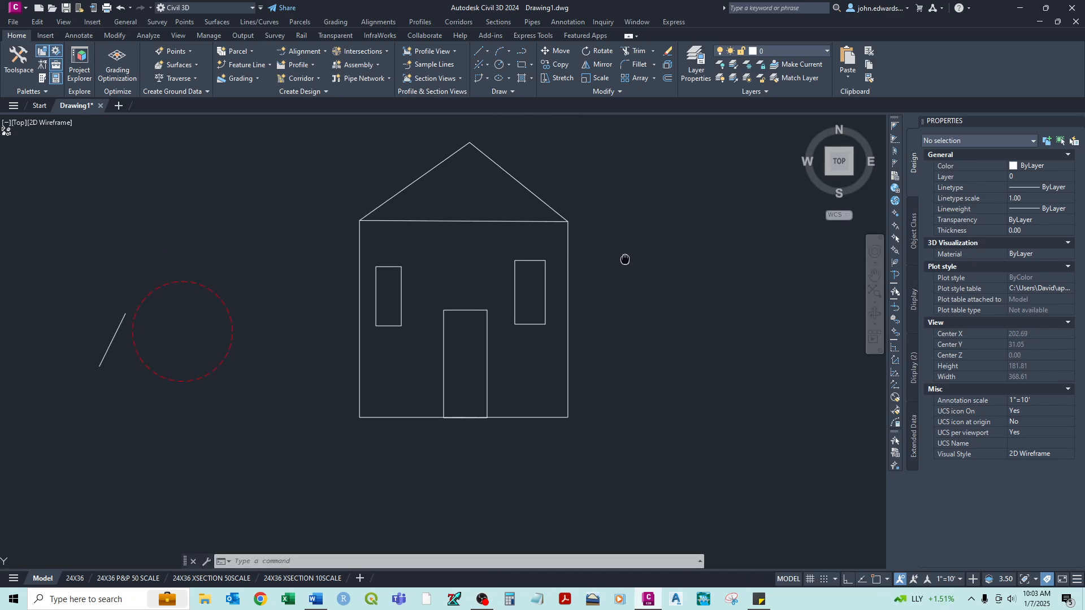
pyautogui.click(500, 167)
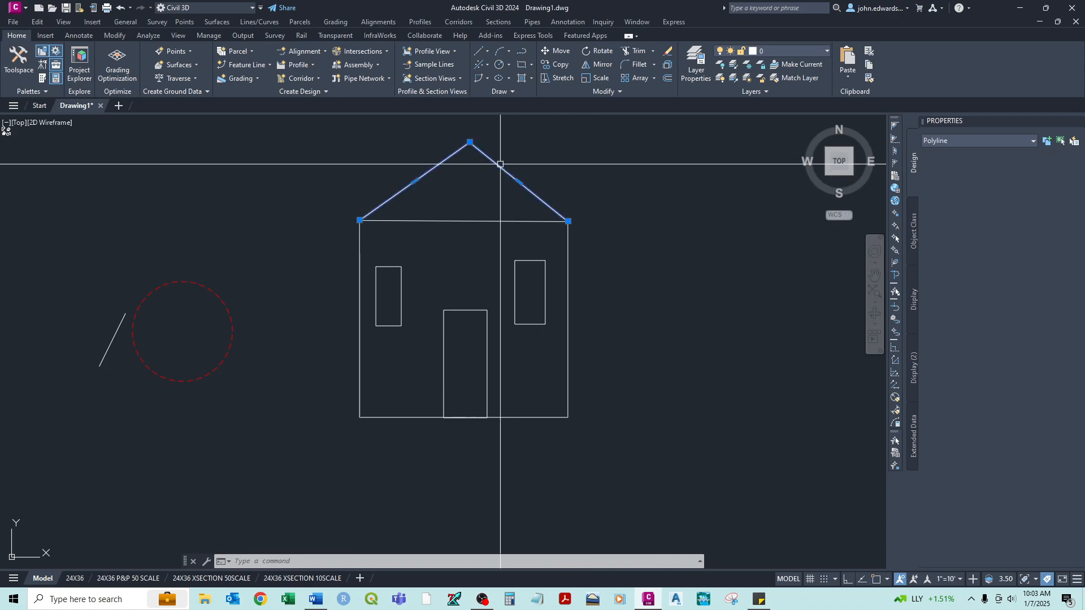
pyautogui.click(571, 249)
pyautogui.press('Escape')
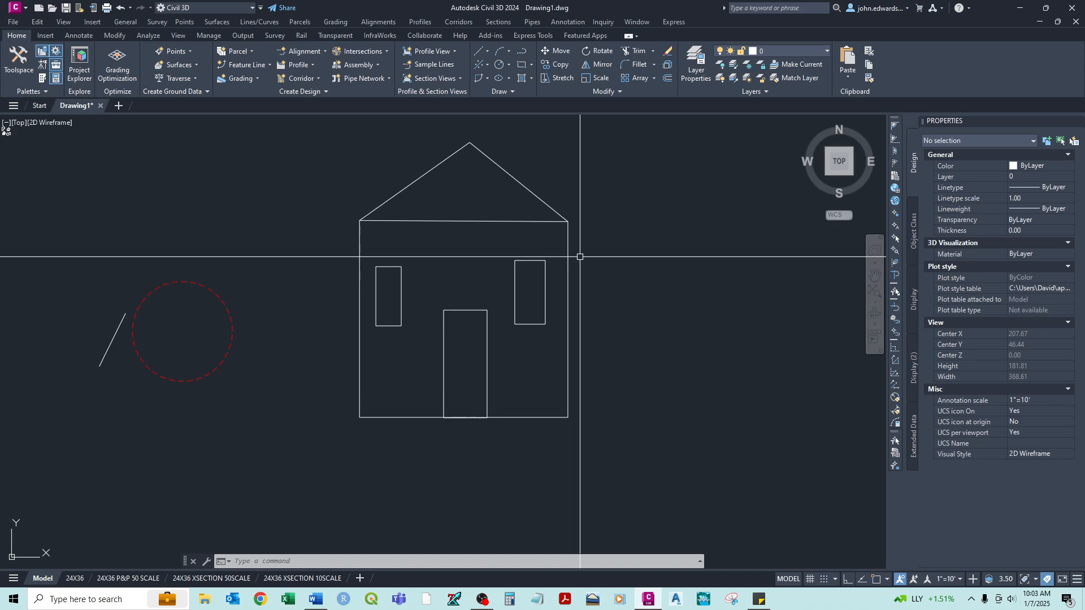
# Draw a slanted walkway polyline about 80 units long from the door's bottom-left corner, down to the right and back to its bottom-right corner.
pyautogui.press('Return')
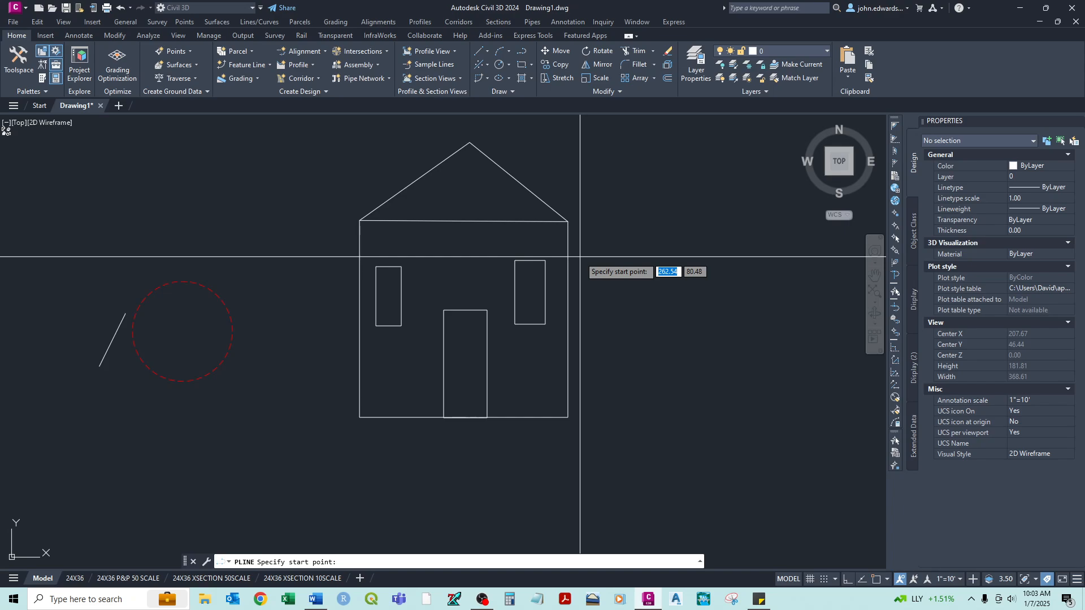
pyautogui.moveTo(474, 431); pyautogui.dragTo(479, 335, button='middle')
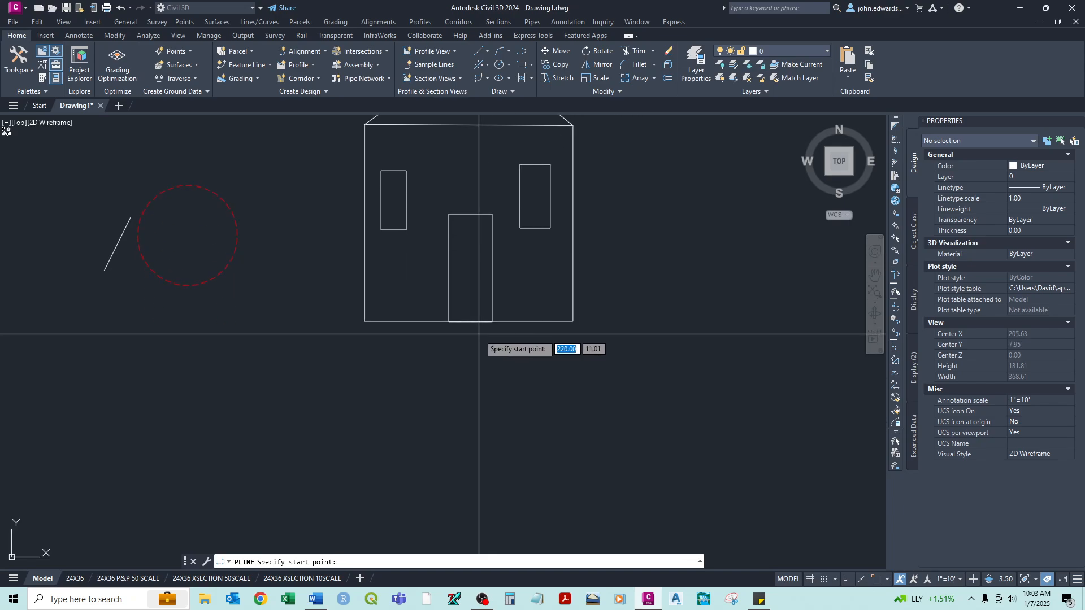
pyautogui.click(449, 322)
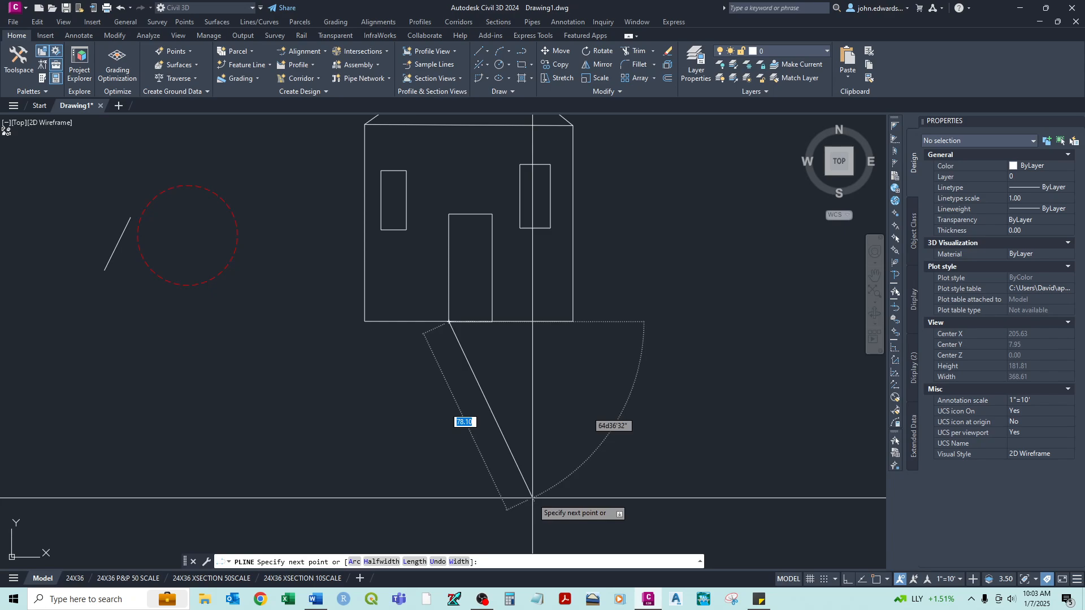
pyautogui.click(533, 498)
pyautogui.click(599, 497)
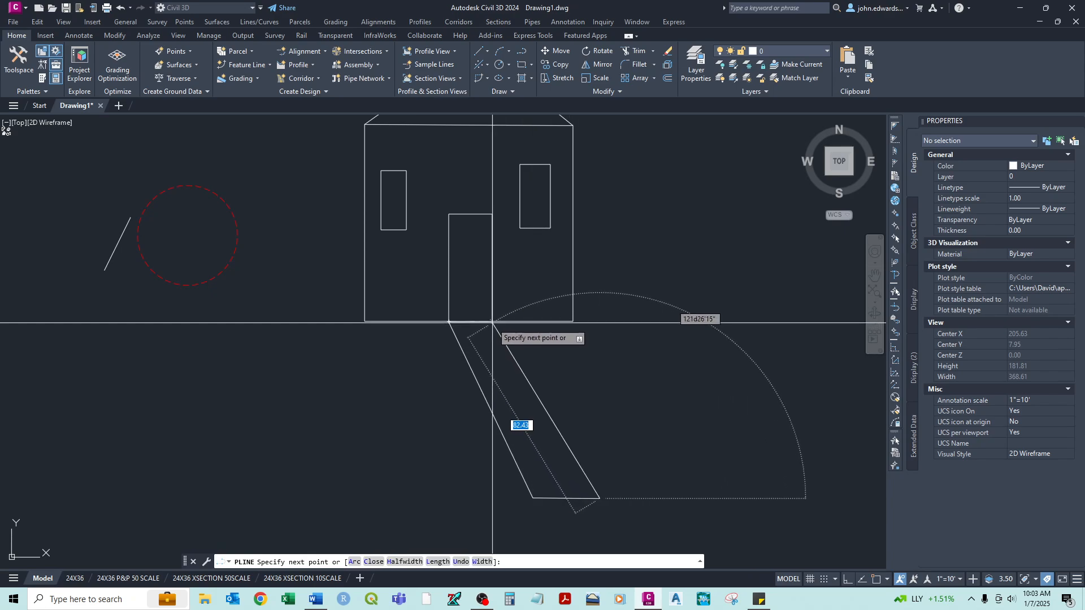
pyautogui.click(493, 321)
pyautogui.rightClick(494, 322)
pyautogui.click(516, 334)
pyautogui.scroll(-4, 513, 353)
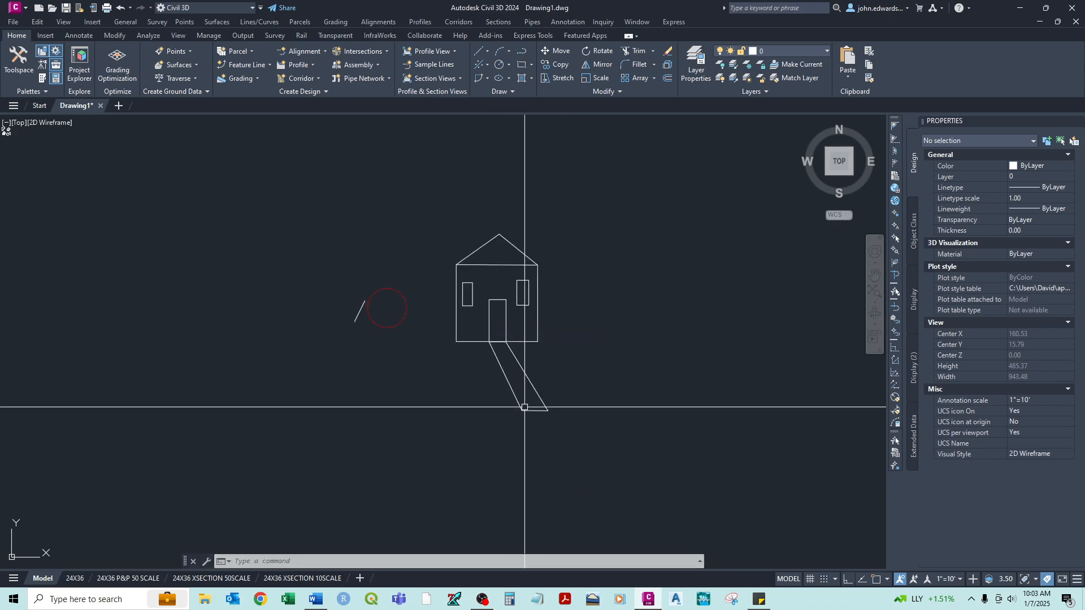
# Draw a long, narrow horizontal strip as a polyline along the lower end of the walkway, with Ortho on.
pyautogui.rightClick(514, 408)
pyautogui.click(543, 413)
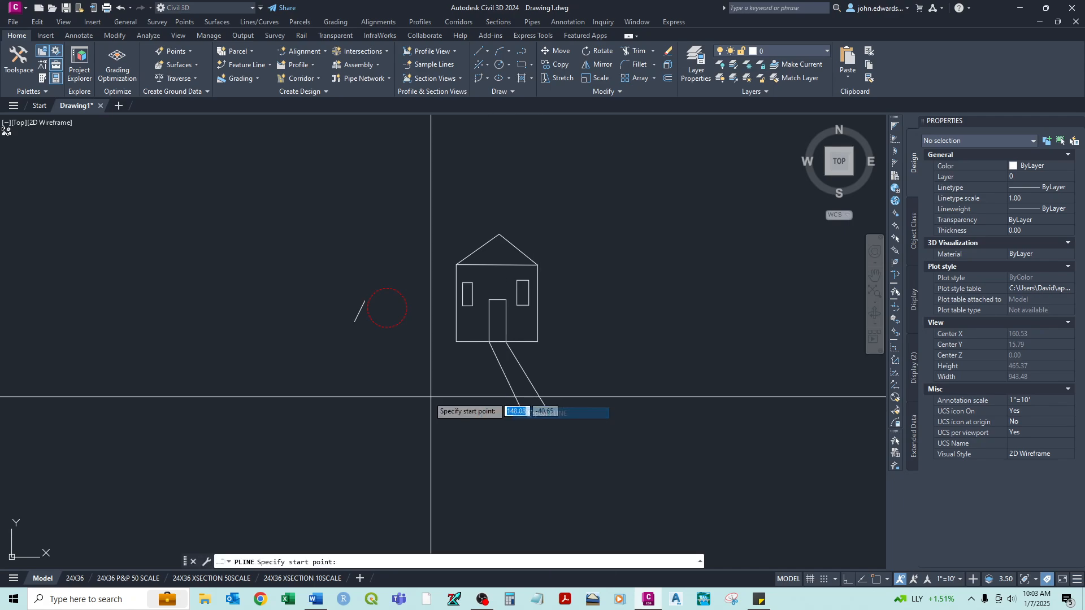
pyautogui.click(397, 411)
pyautogui.press('F8')
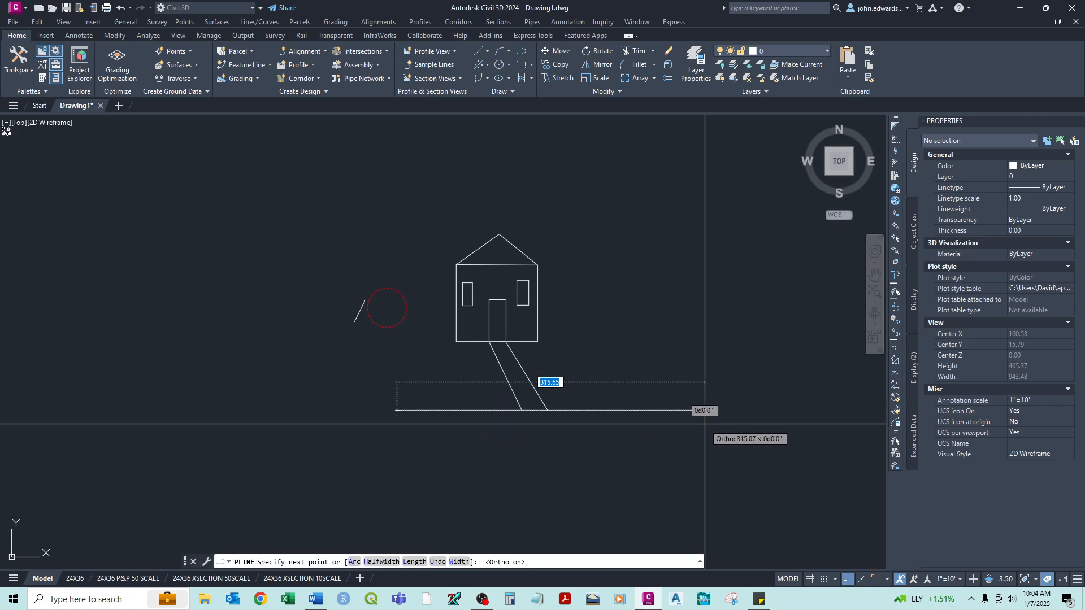
pyautogui.click(780, 415)
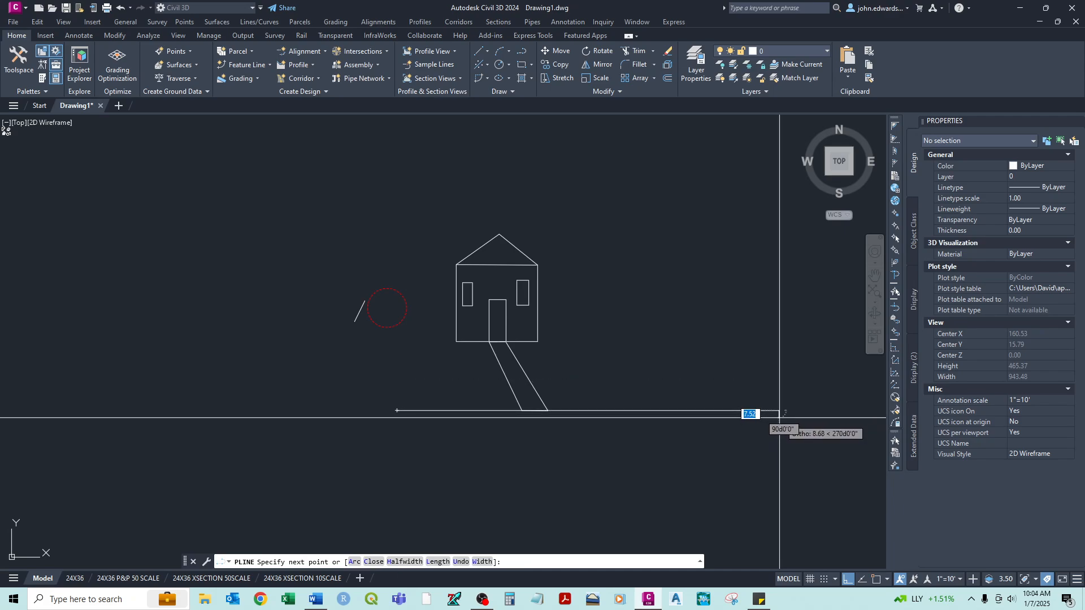
pyautogui.click(780, 416)
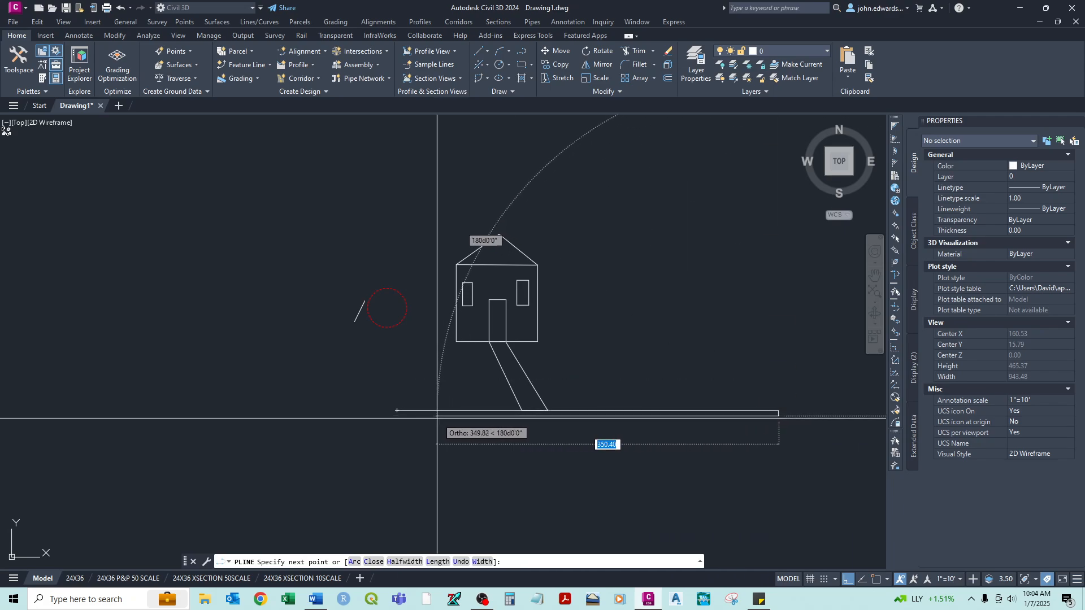
pyautogui.click(396, 419)
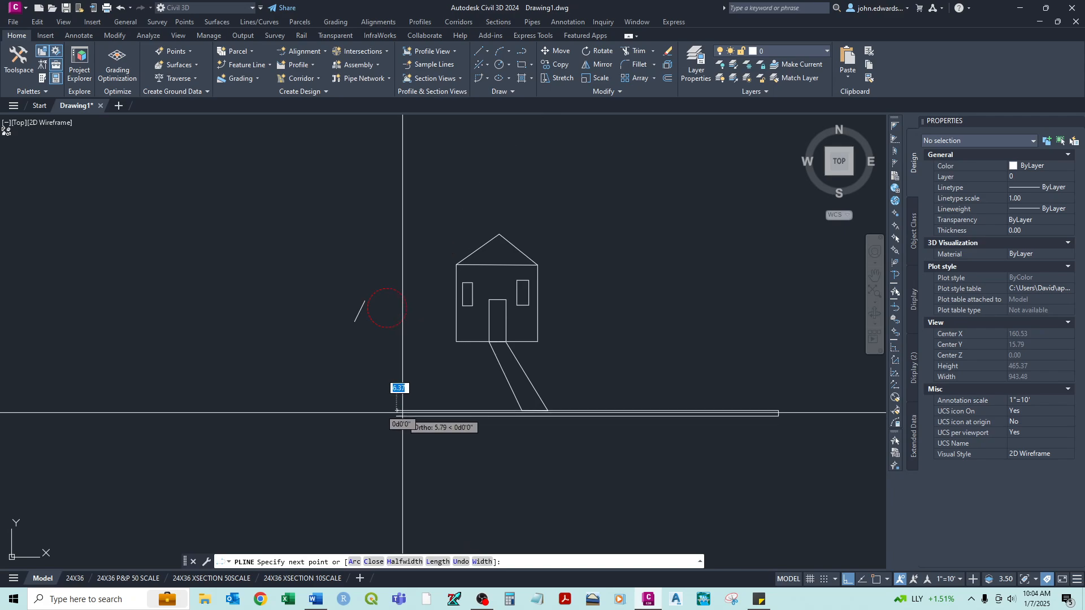
pyautogui.click(402, 412)
pyautogui.press('Return')
pyautogui.scroll(-1, 646, 352)
# Draw a low rectangular extension about 151 units long as a polyline, starting from the house's bottom-right corner and returning to its right wall.
pyautogui.rightClick(671, 336)
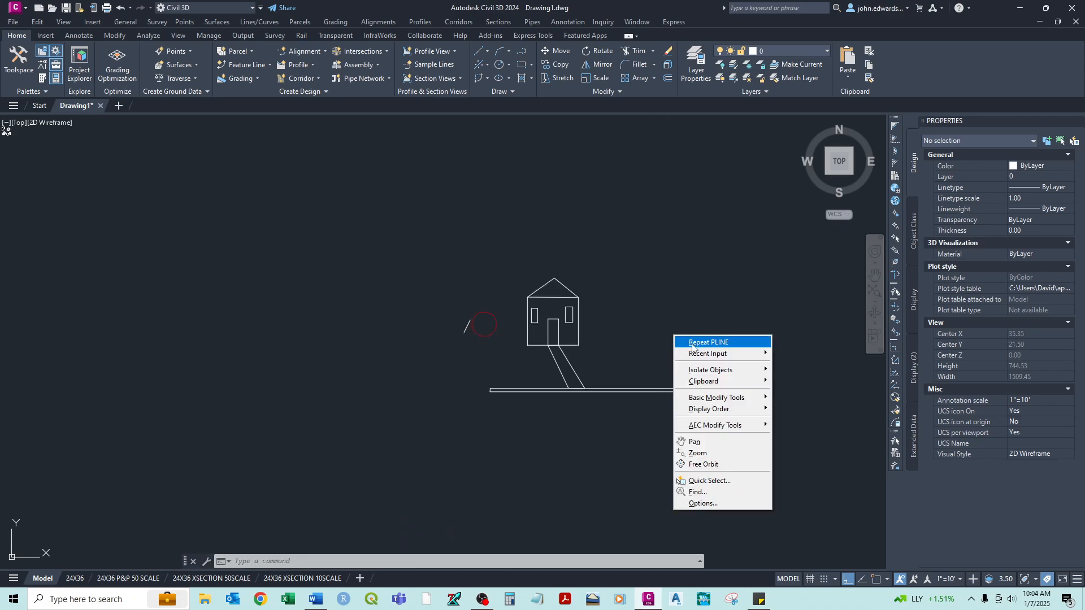
pyautogui.click(694, 345)
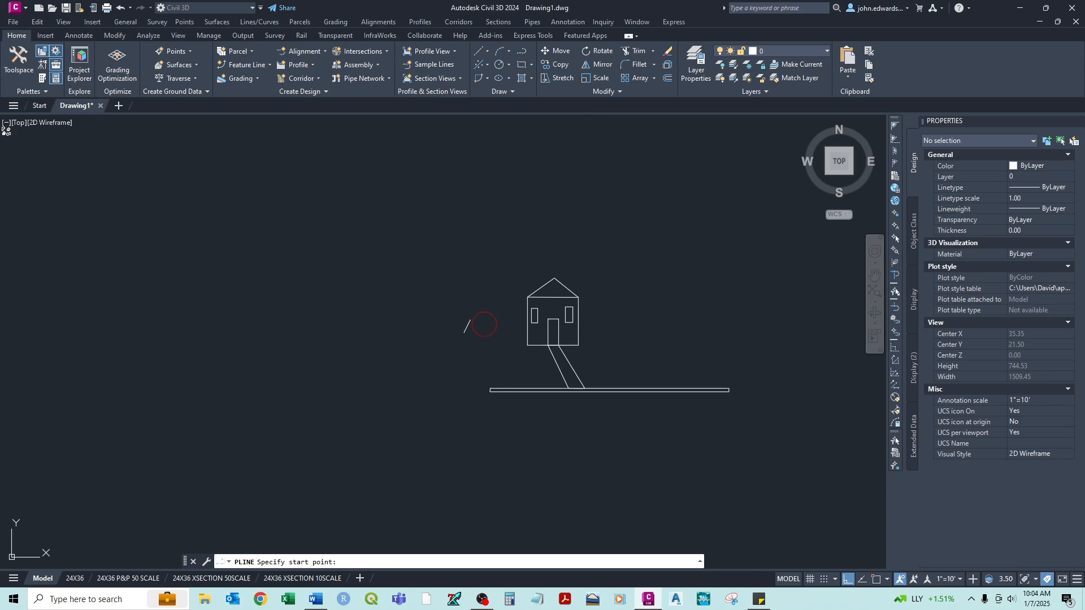
pyautogui.click(578, 345)
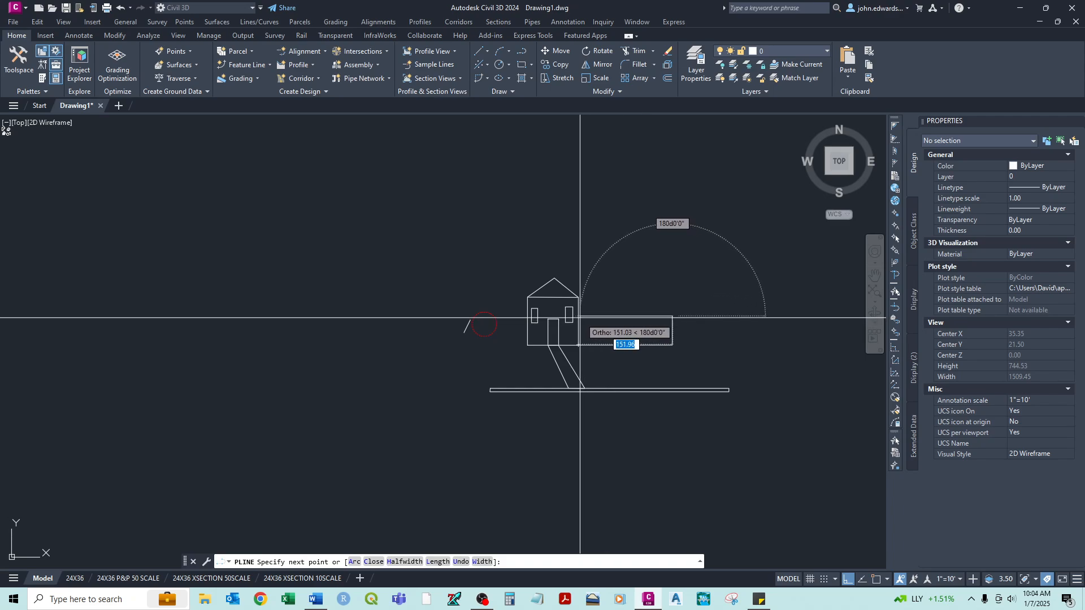
pyautogui.click(579, 318)
pyautogui.rightClick(579, 318)
pyautogui.click(592, 327)
# Draw a diagonal polyline from the extension's bottom-right corner to the right end of the horizontal strip.
pyautogui.rightClick(676, 341)
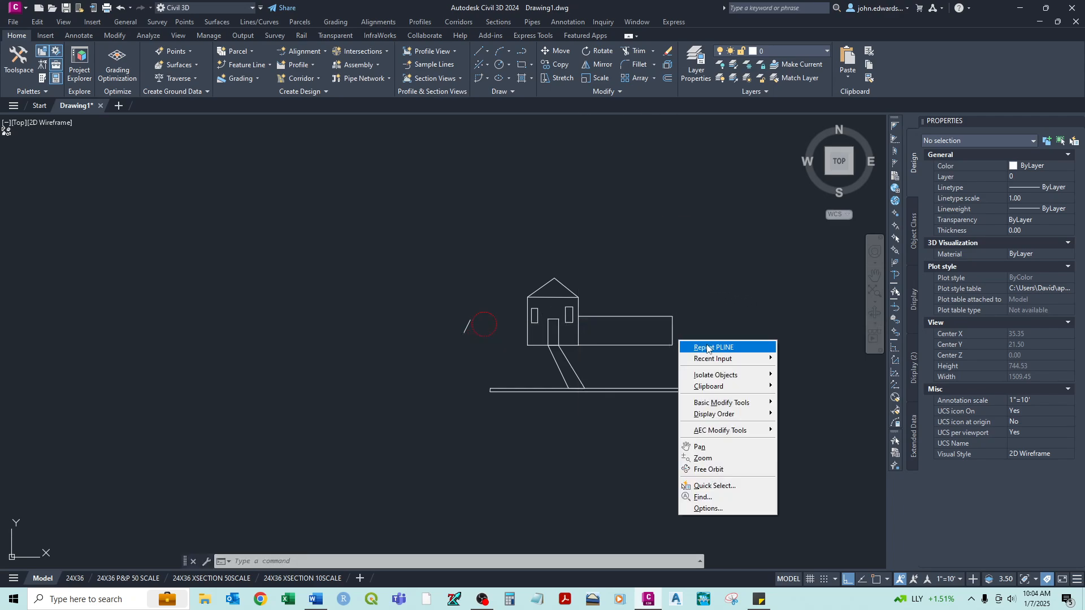
pyautogui.click(698, 348)
pyautogui.click(673, 346)
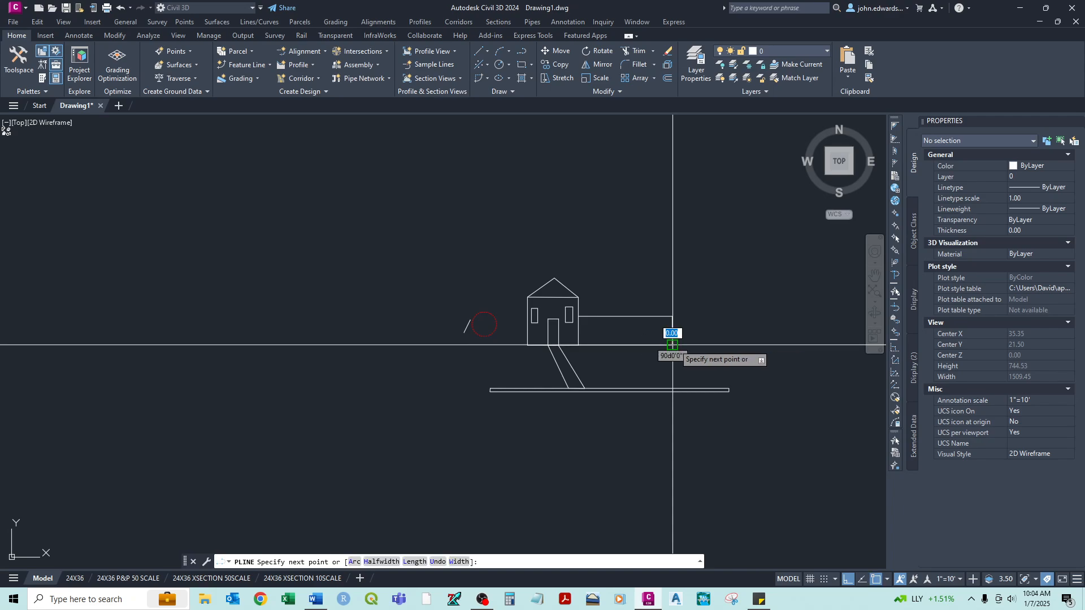
pyautogui.click(730, 390)
pyautogui.rightClick(744, 348)
pyautogui.click(763, 352)
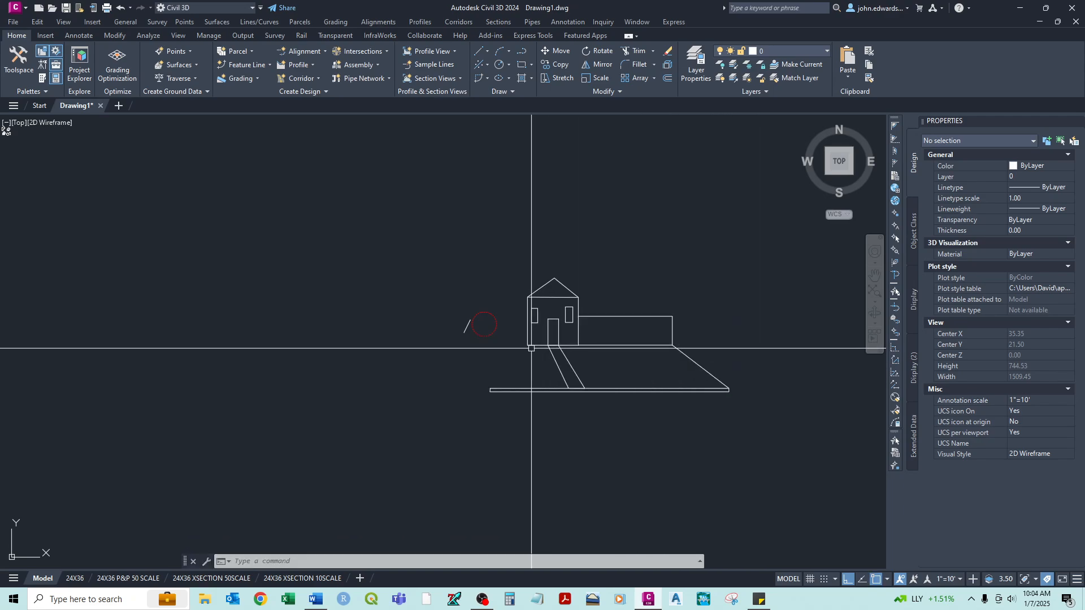
# Select the house, roof, door and window polylines together, clear the selection, and check the extension's outline.
pyautogui.scroll(2, 656, 377)
pyautogui.scroll(2, 624, 364)
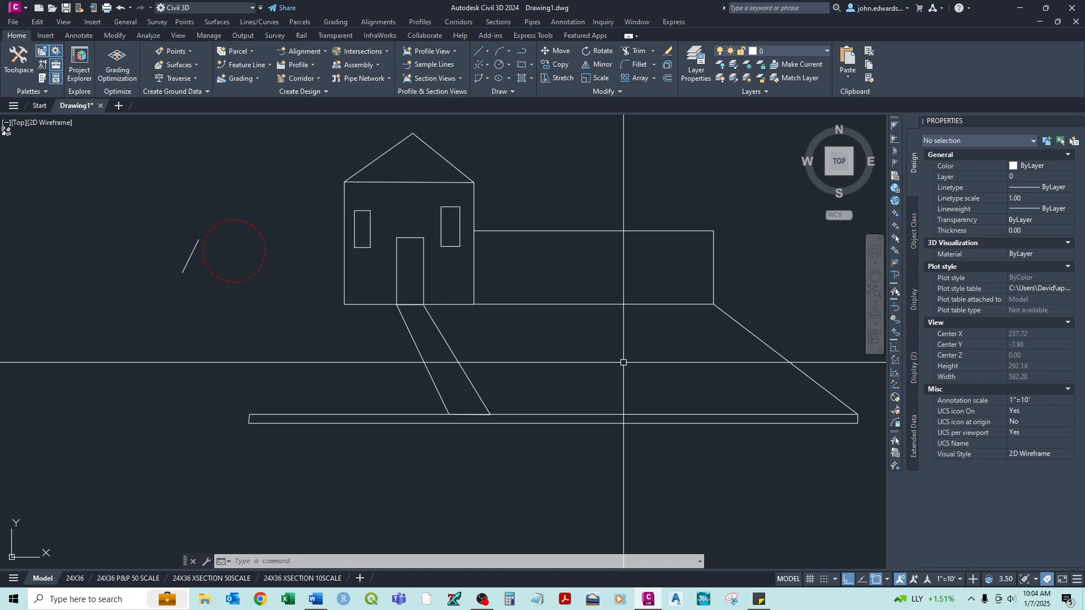
pyautogui.moveTo(607, 341); pyautogui.dragTo(496, 358, button='middle')
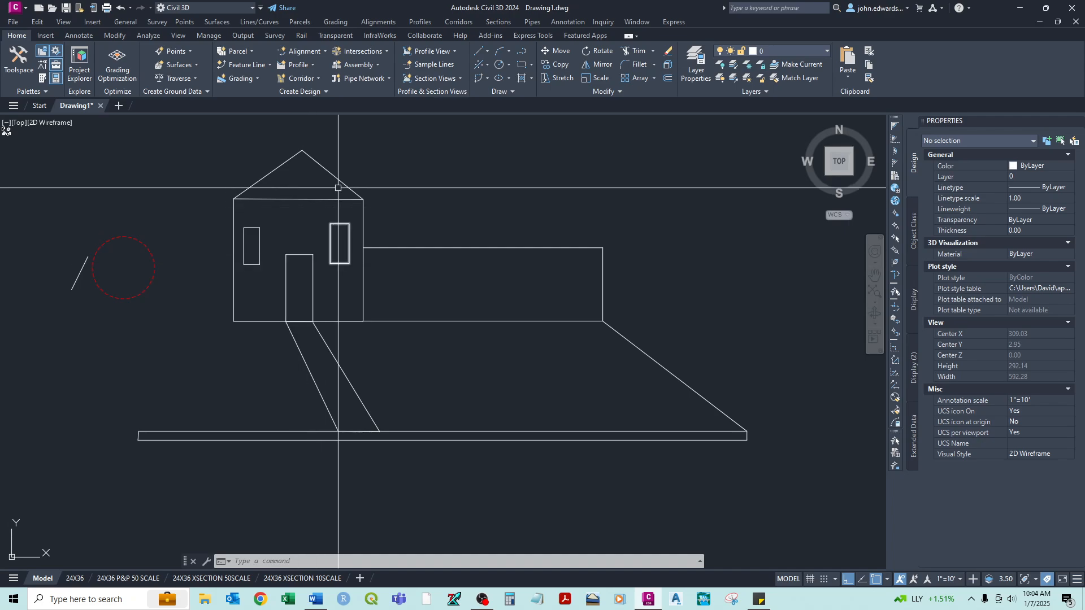
pyautogui.click(339, 149)
pyautogui.click(224, 273)
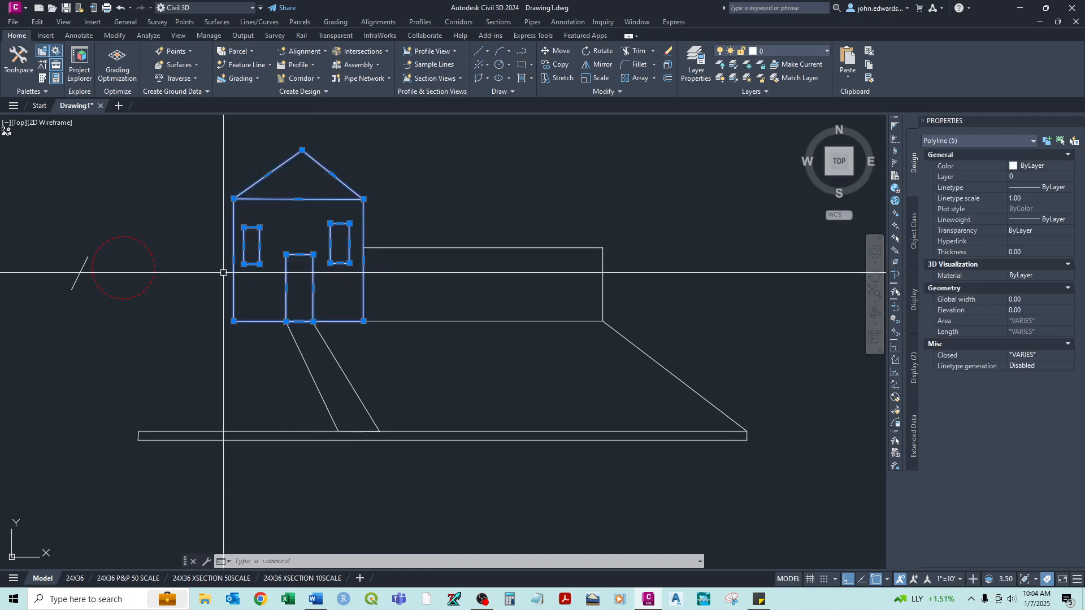
pyautogui.press('Escape')
pyautogui.click(460, 247)
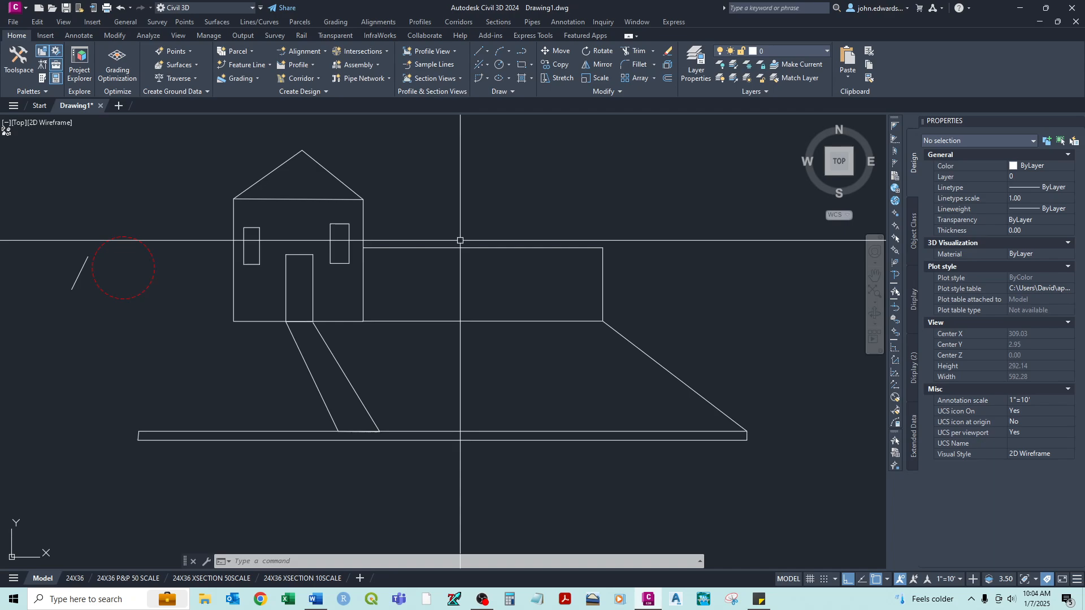
pyautogui.press('Escape')
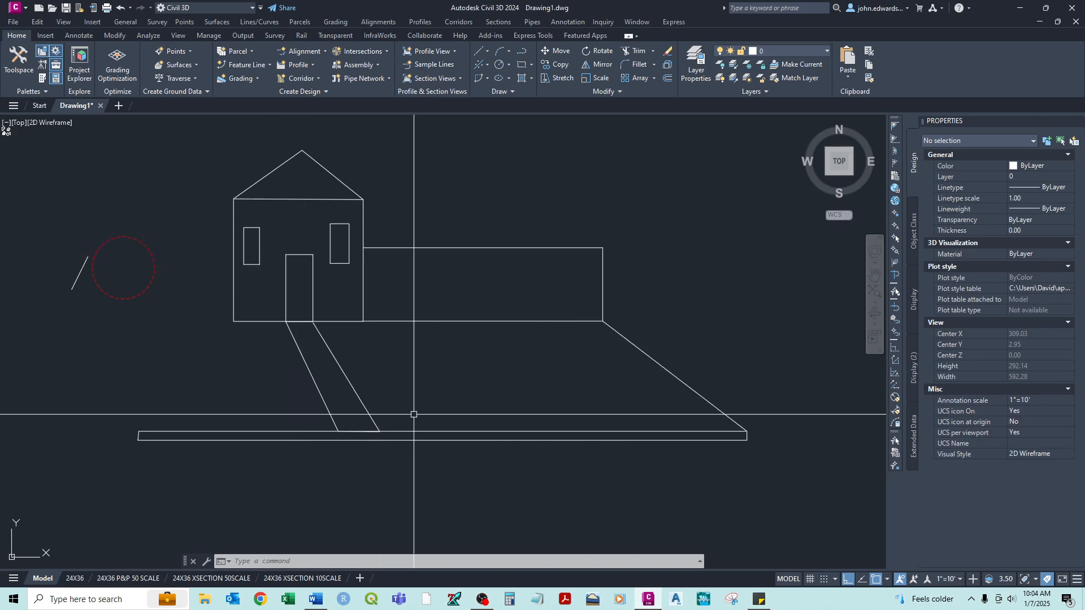
# Delete the red dashed circle and the short slanted line beside the house.
pyautogui.moveTo(244, 357)
pyautogui.mouseDown(button='middle')
pyautogui.moveTo(346, 365)
pyautogui.moveTo(323, 366)
pyautogui.mouseUp(button='middle')
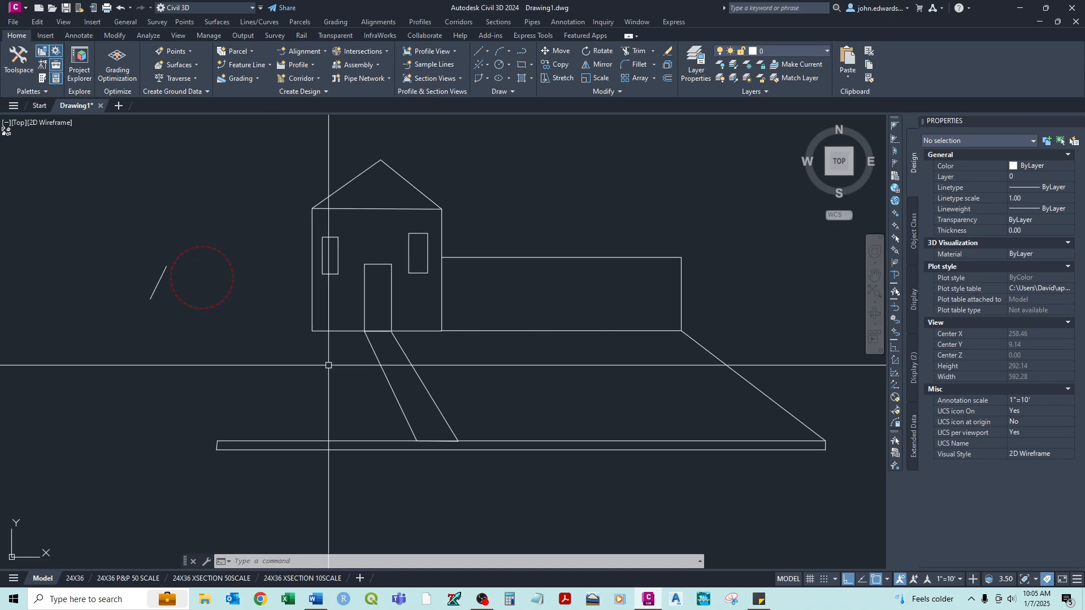
pyautogui.click(229, 223)
pyautogui.click(128, 305)
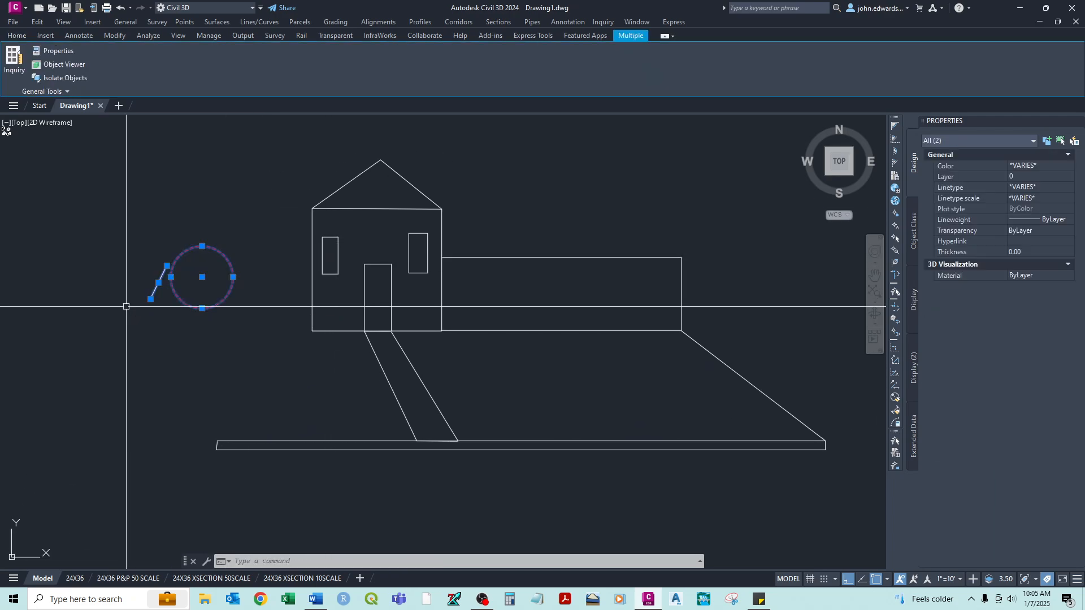
pyautogui.press('Delete')
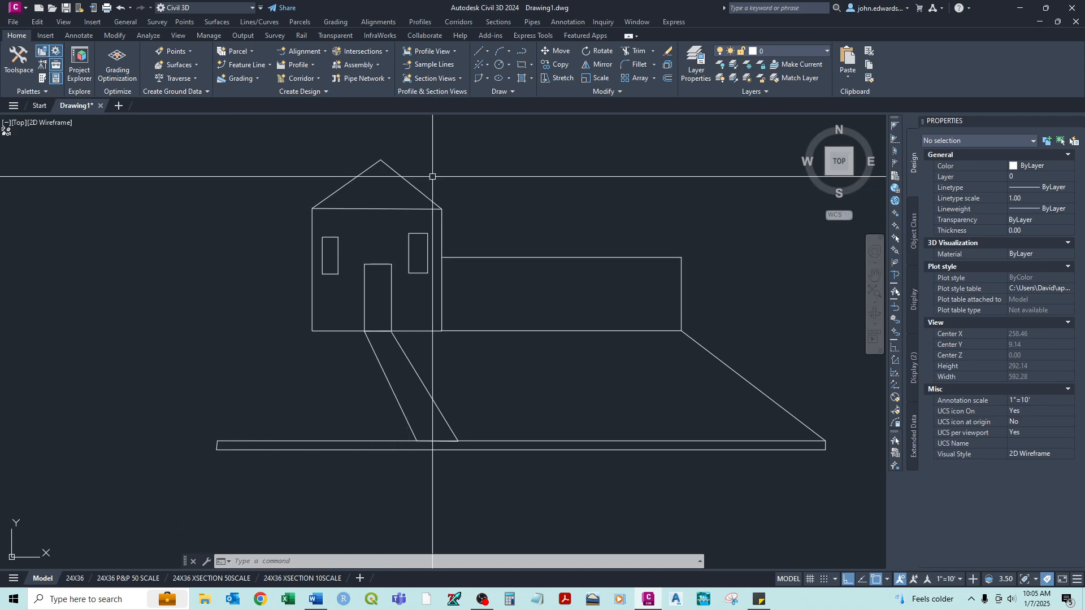
# Inspect the house polylines as a group and the extension polyline on its own, clearing each selection.
pyautogui.scroll(3, 463, 210)
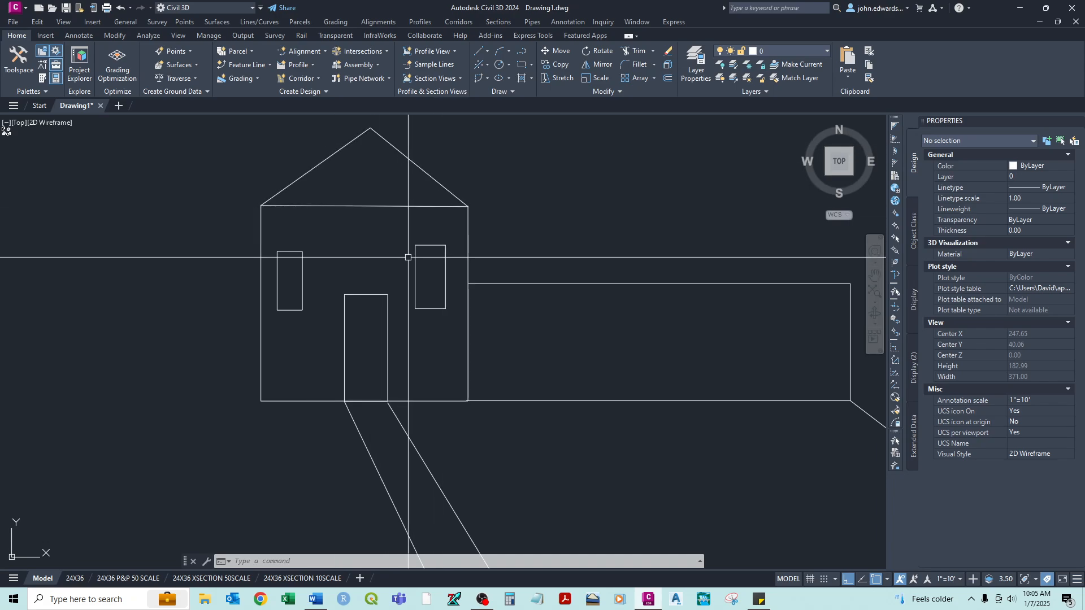
pyautogui.click(433, 132)
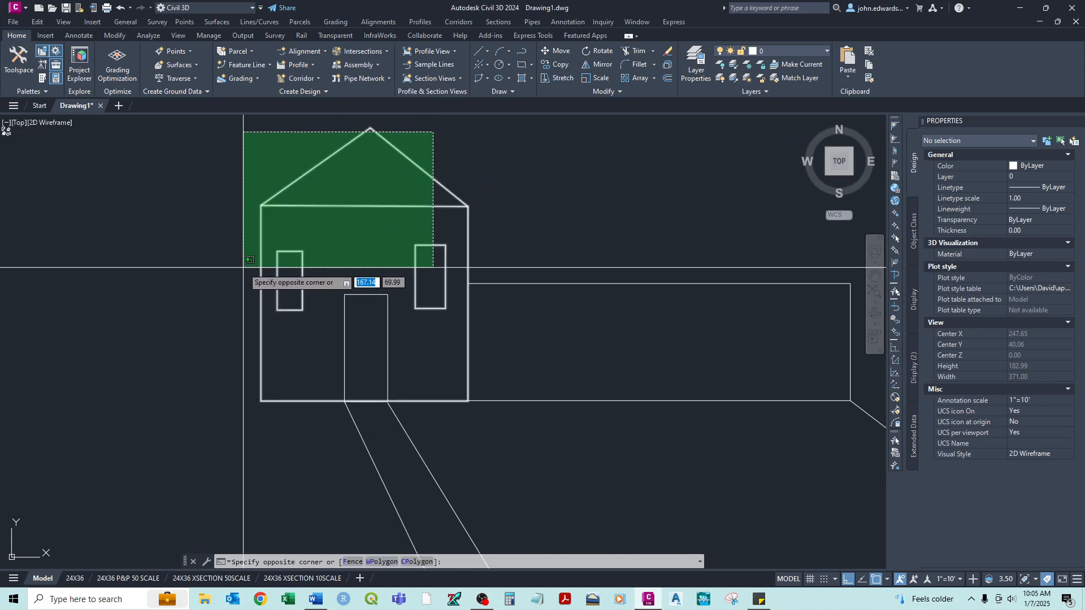
pyautogui.click(249, 322)
pyautogui.press('Escape')
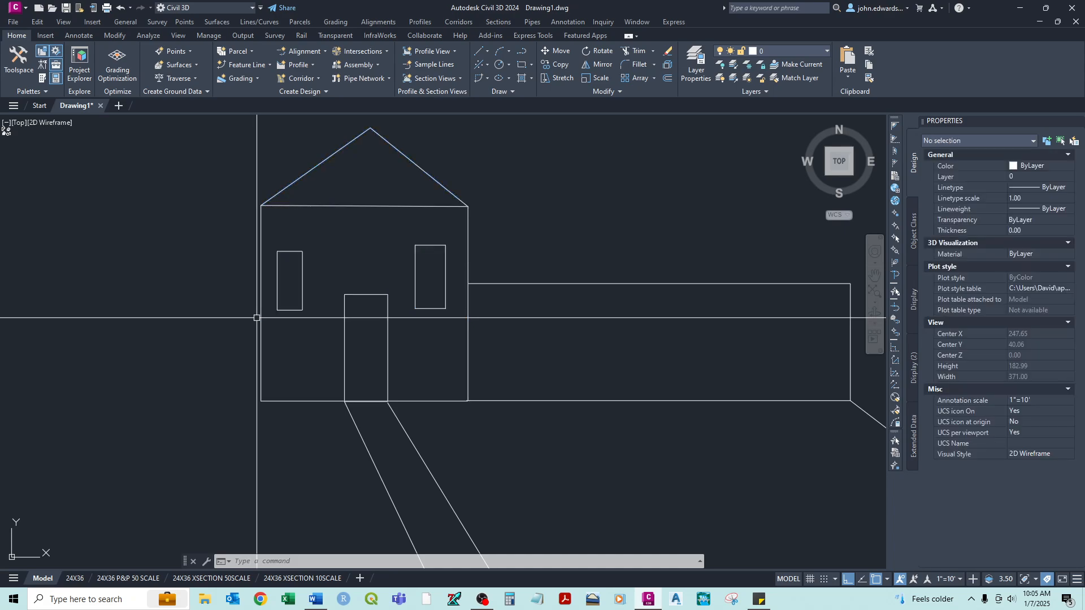
pyautogui.click(519, 284)
pyautogui.press('Escape')
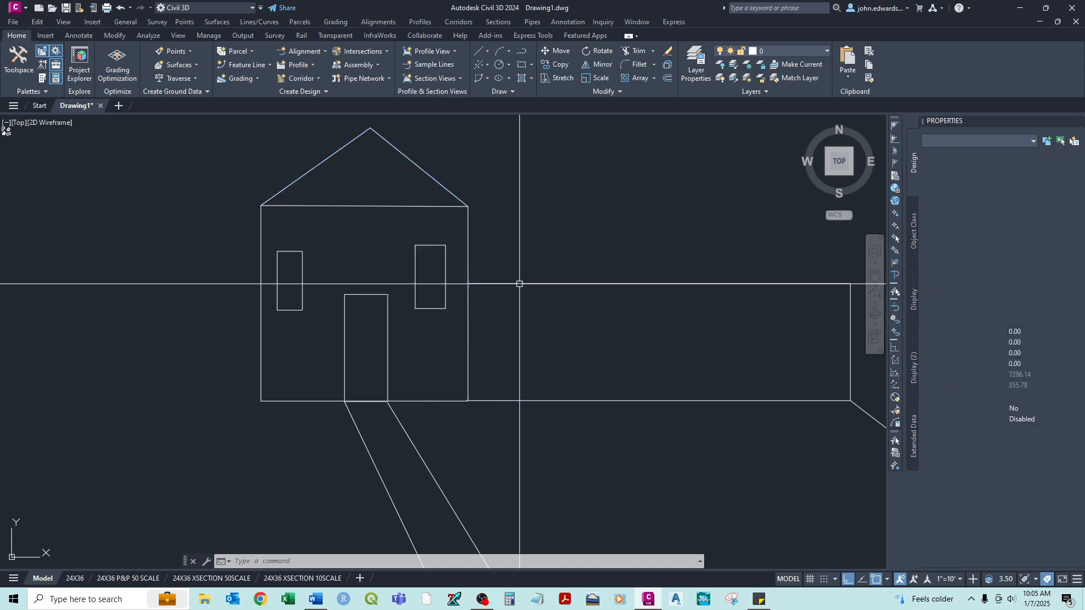
pyautogui.scroll(-2, 493, 334)
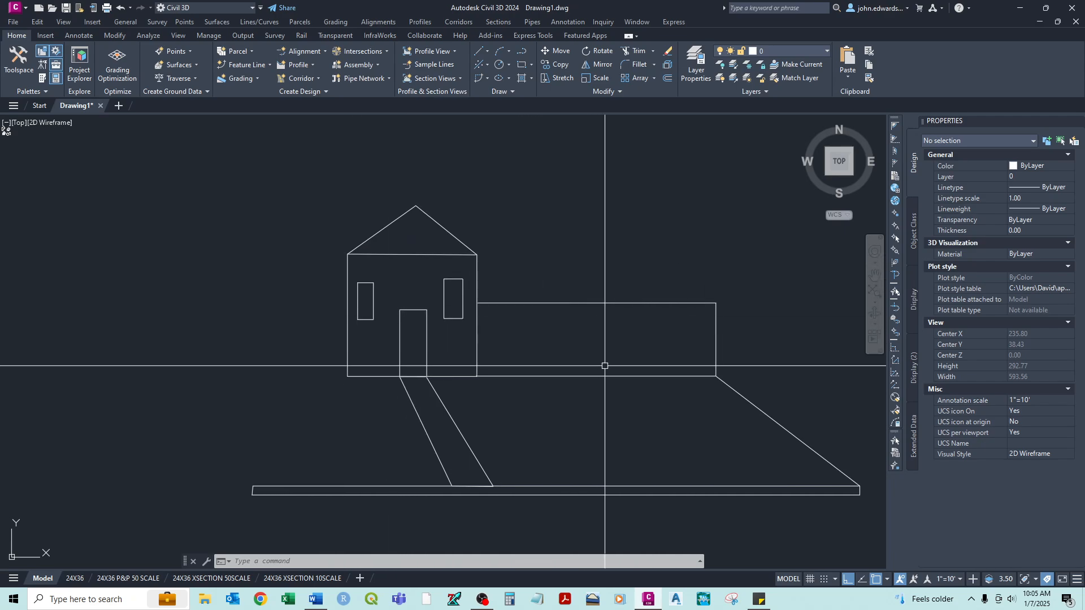
pyautogui.moveTo(569, 429)
pyautogui.mouseDown(button='middle')
pyautogui.moveTo(485, 367)
pyautogui.moveTo(552, 415)
pyautogui.mouseUp(button='middle')
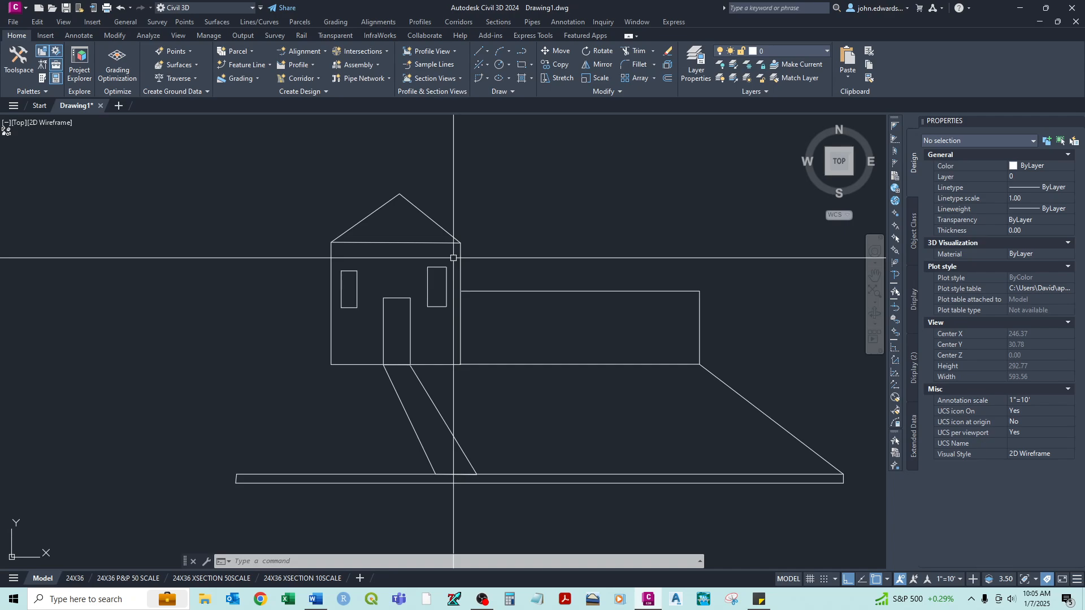
pyautogui.moveTo(518, 276); pyautogui.dragTo(454, 260, button='middle')
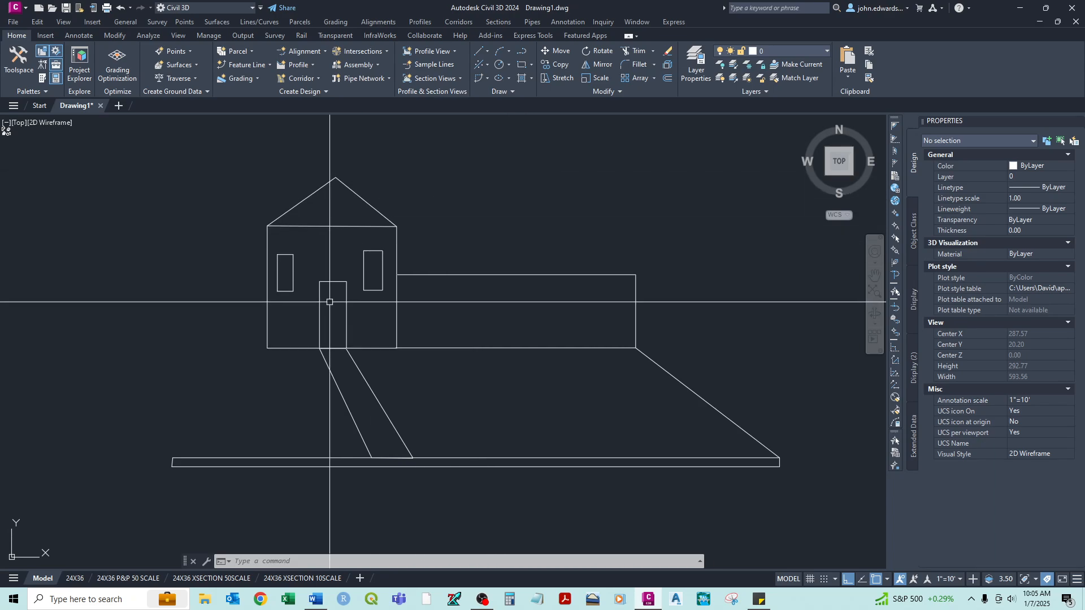
pyautogui.scroll(2, 314, 261)
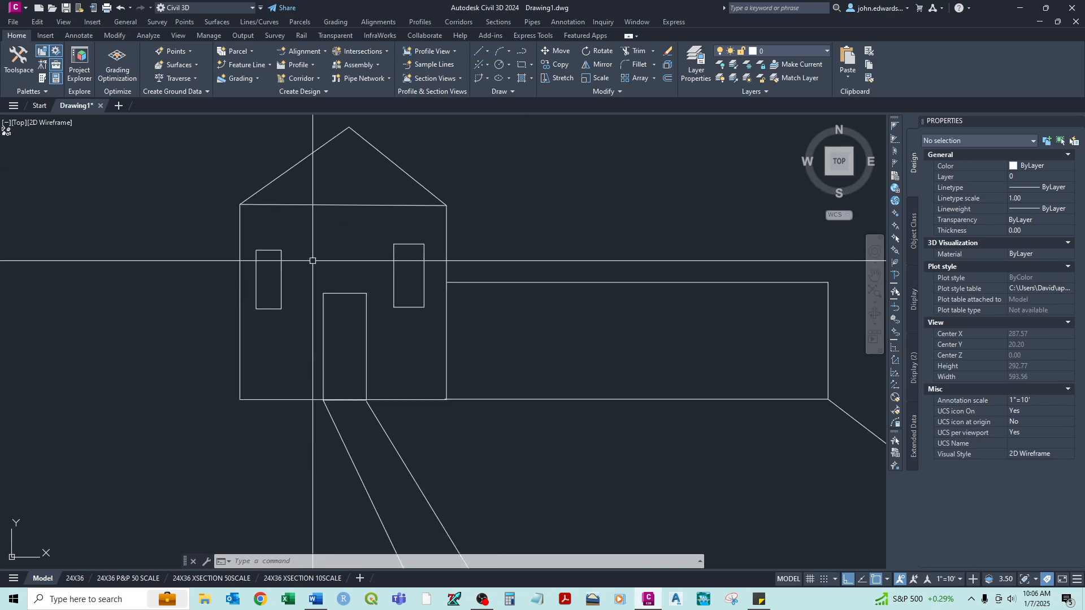
pyautogui.scroll(-2, 314, 261)
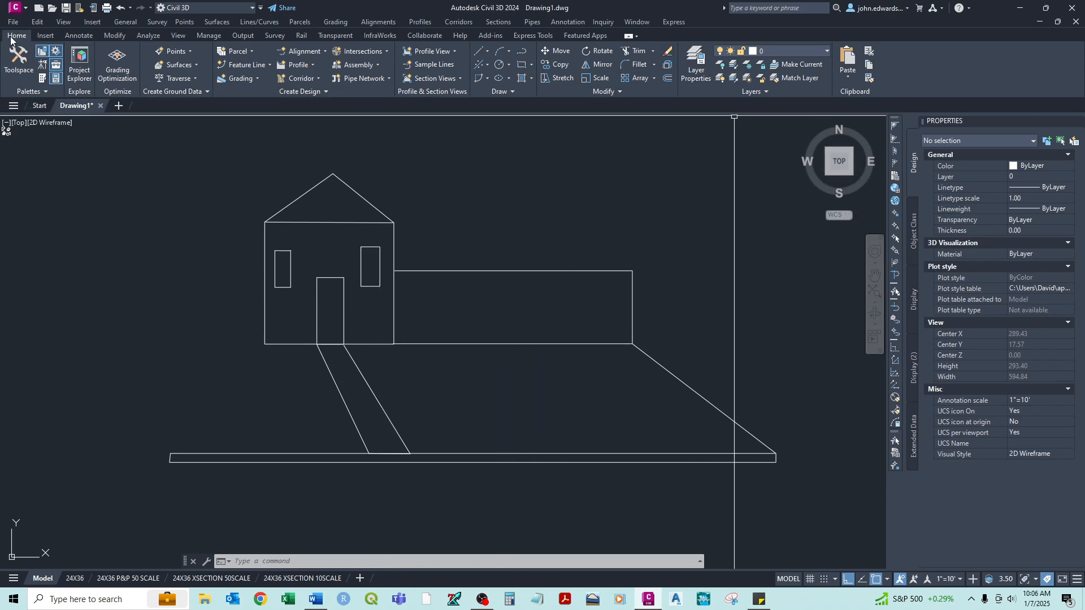
# Open the Layer Properties Manager and move it clear of the Properties palette.
pyautogui.click(698, 63)
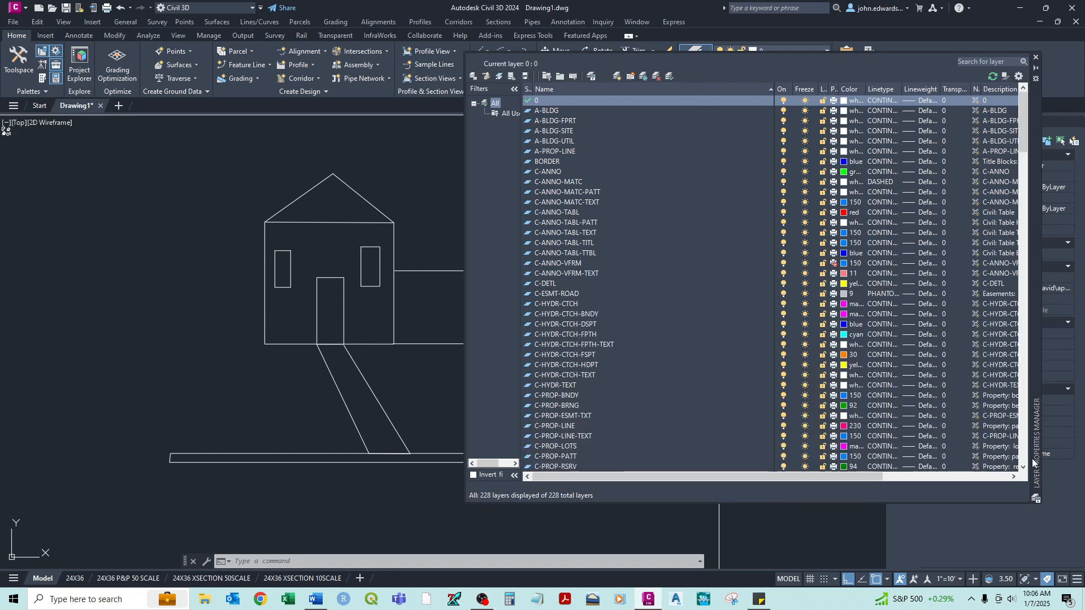
pyautogui.moveTo(1039, 446); pyautogui.dragTo(831, 480)
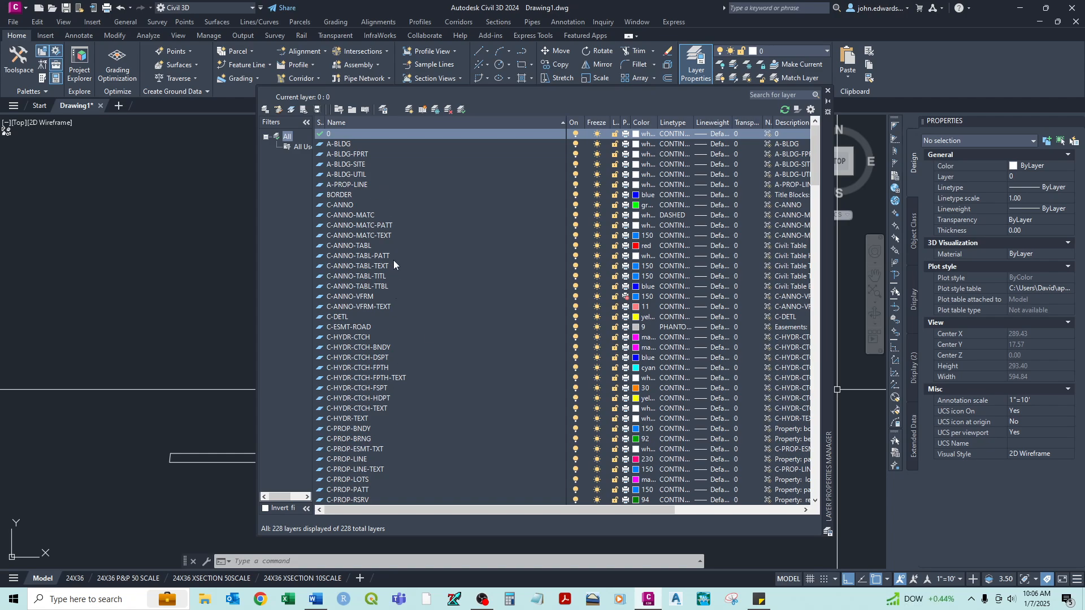
# Look through the layers' names, colors and linetypes, and narrow the Name column to give the other columns more room.
pyautogui.moveTo(817, 153)
pyautogui.mouseDown()
pyautogui.moveTo(840, 477)
pyautogui.moveTo(816, 146)
pyautogui.mouseUp()
pyautogui.scroll(-3, 383, 276)
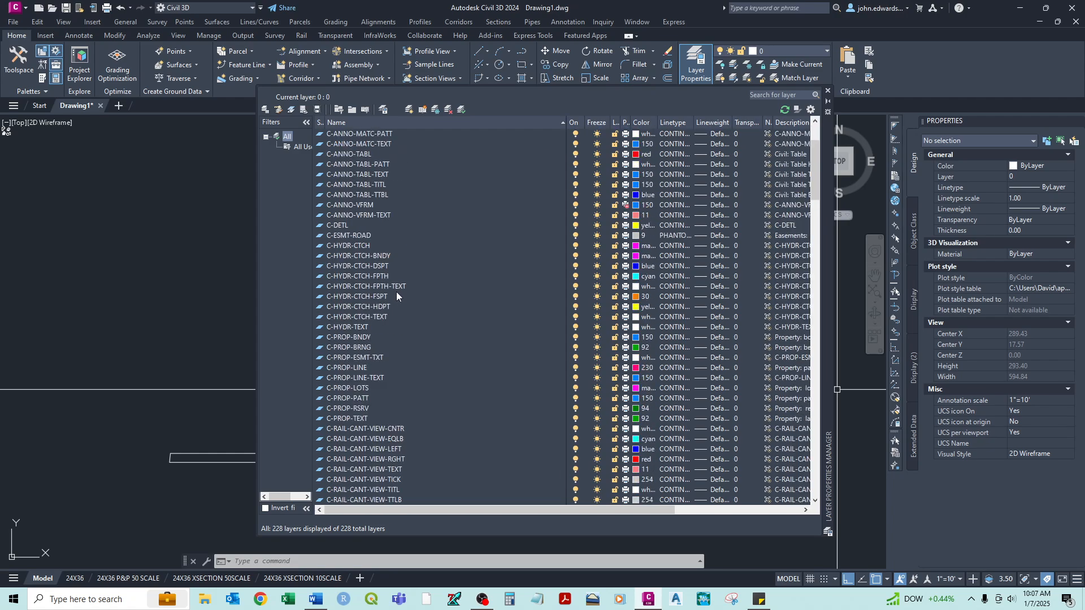
pyautogui.scroll(3, 397, 289)
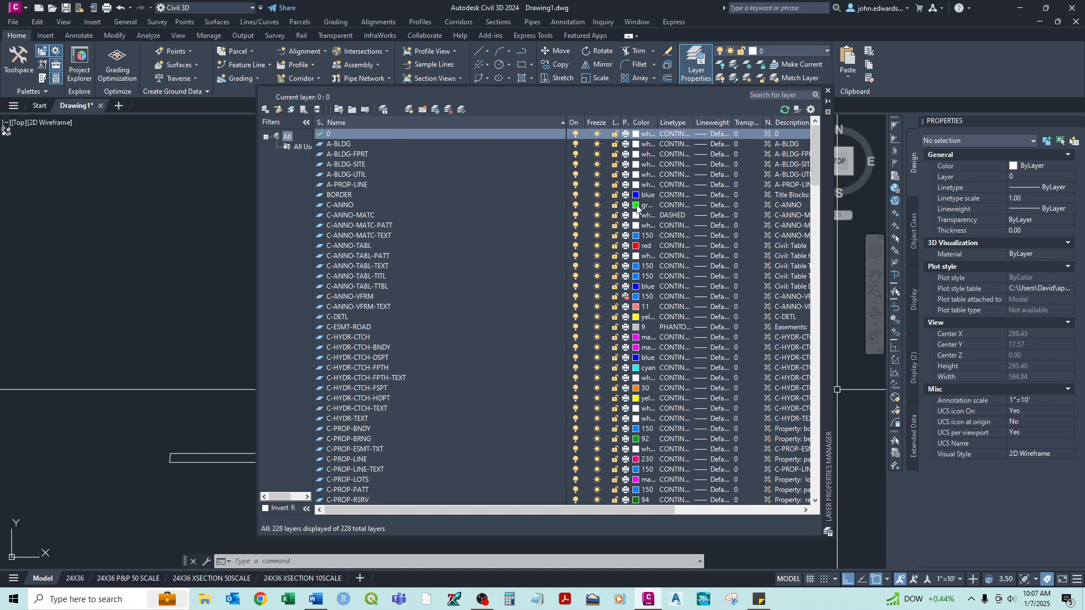
pyautogui.scroll(-1, 640, 179)
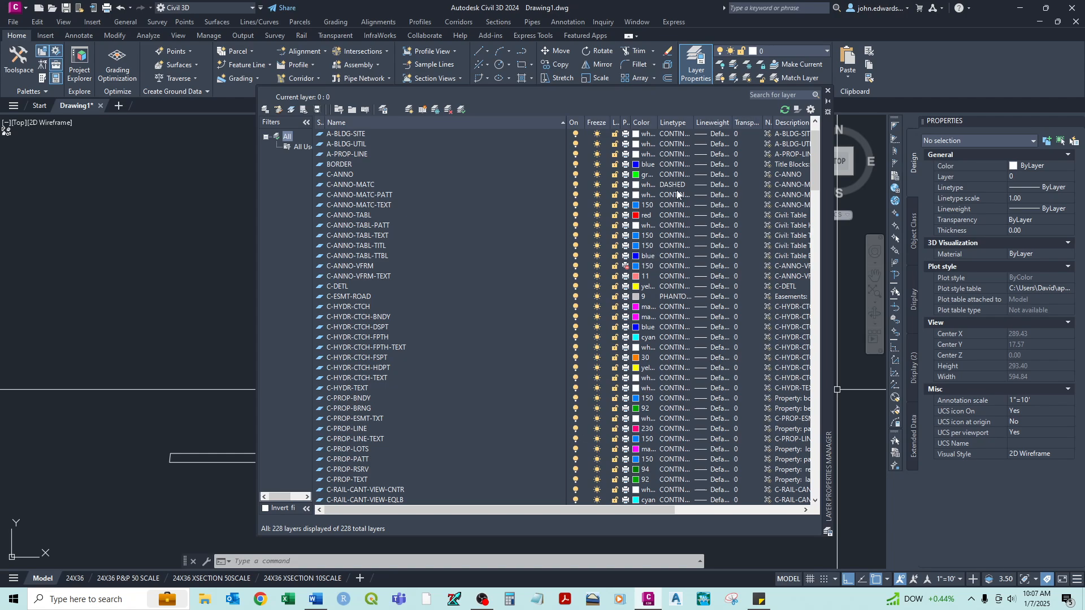
pyautogui.scroll(-8, 677, 186)
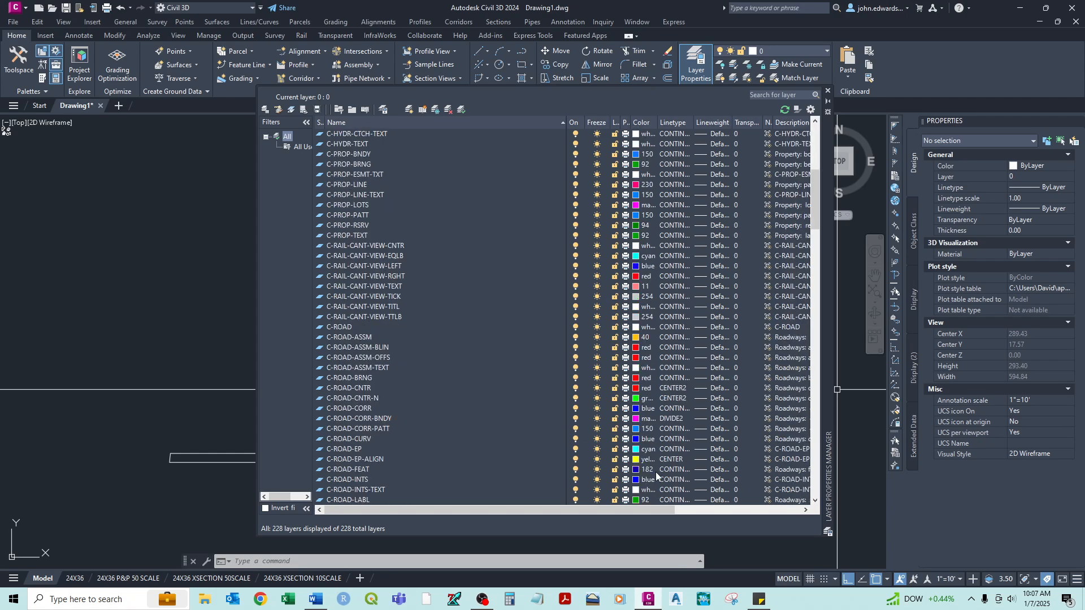
pyautogui.scroll(7, 649, 382)
pyautogui.scroll(2, 649, 381)
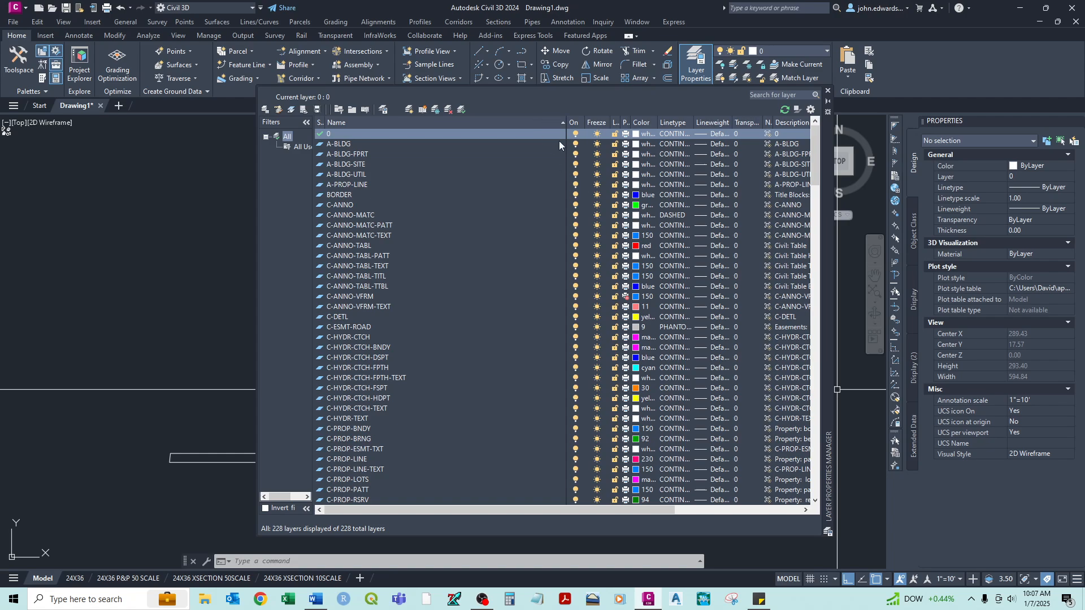
pyautogui.moveTo(566, 122)
pyautogui.mouseDown()
pyautogui.moveTo(501, 122)
pyautogui.moveTo(585, 123)
pyautogui.moveTo(552, 122)
pyautogui.mouseUp()
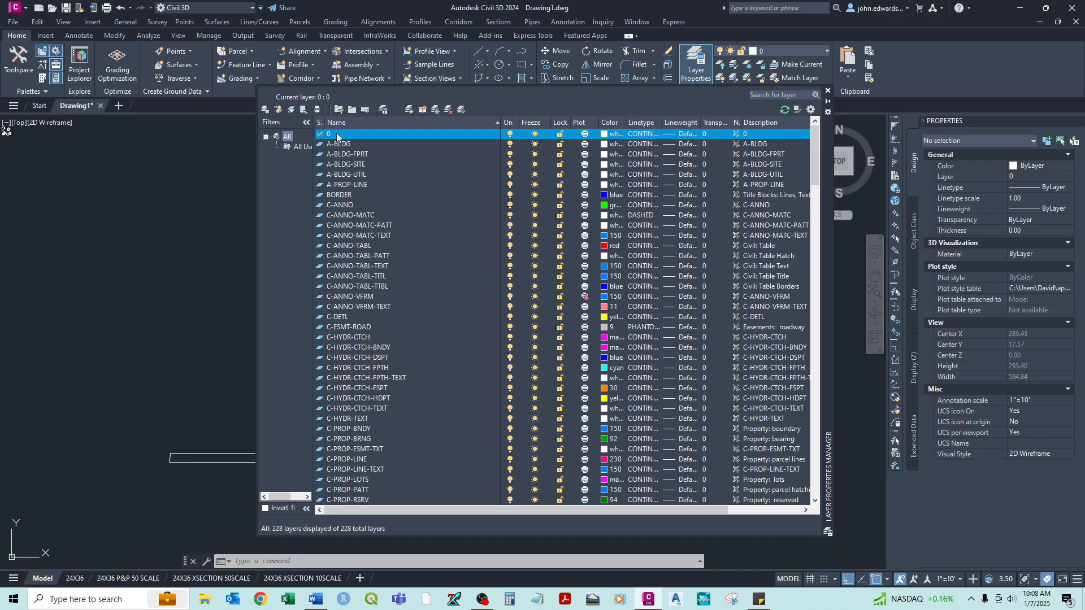
# Switch the current layer to A-BLDG and C-ANNO in turn, and set it back to layer 0.
pyautogui.click(343, 144)
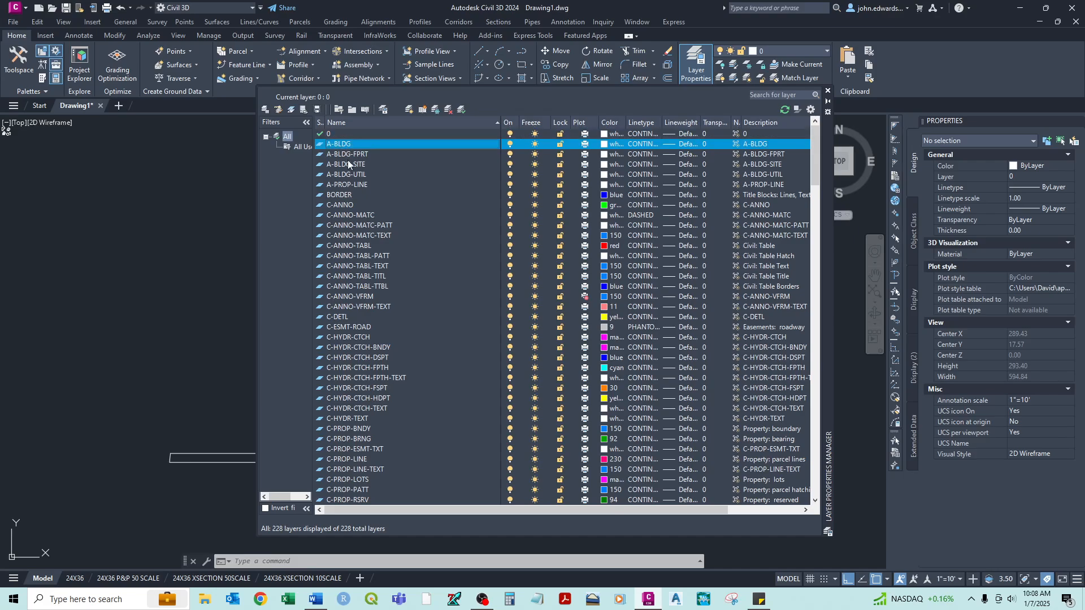
pyautogui.doubleClick(320, 145)
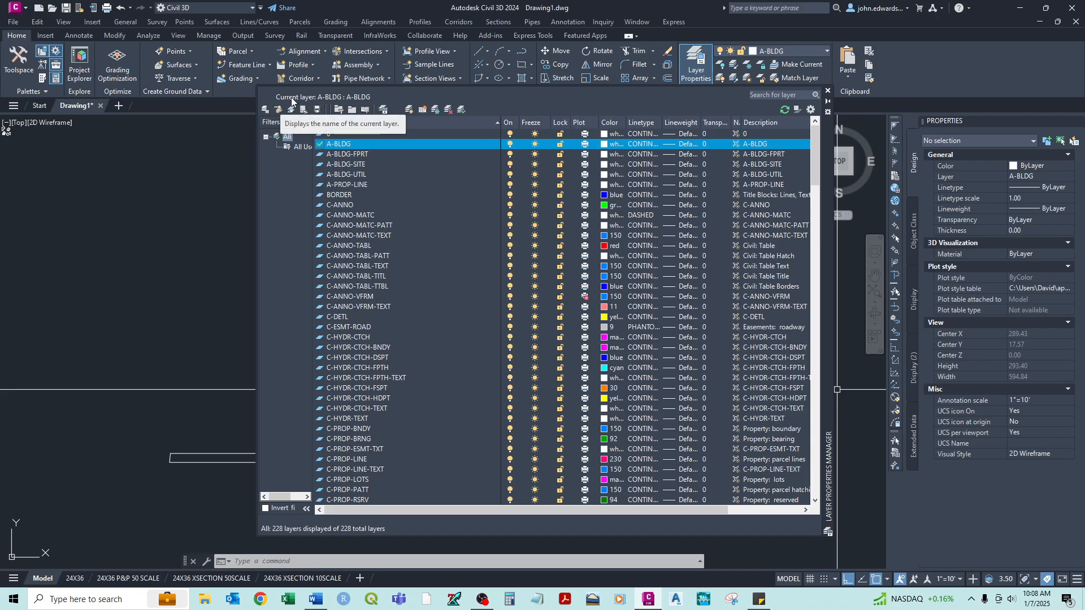
pyautogui.doubleClick(320, 205)
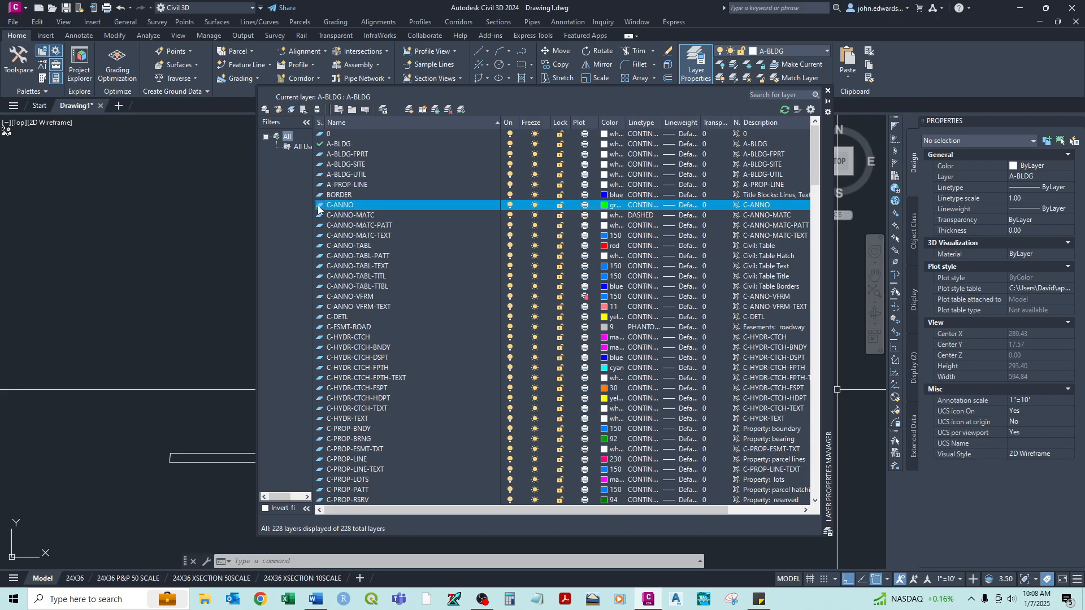
pyautogui.doubleClick(321, 135)
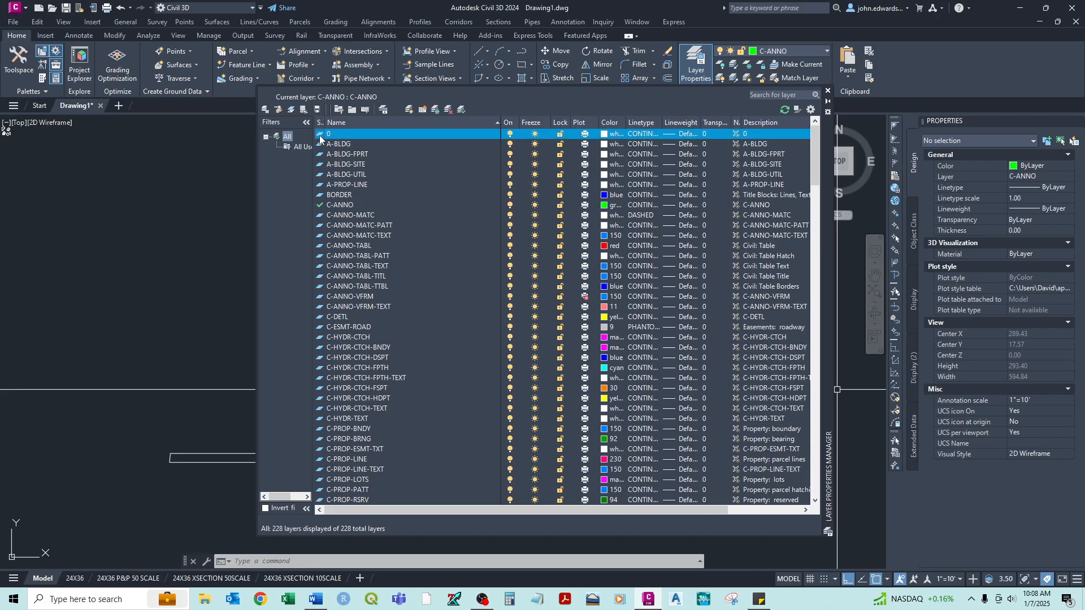
# Examine how the layers are named and grouped by prefix, from the A-BLDG and C-ANNO layers to the C-ROAD layers.
pyautogui.scroll(-8, 437, 320)
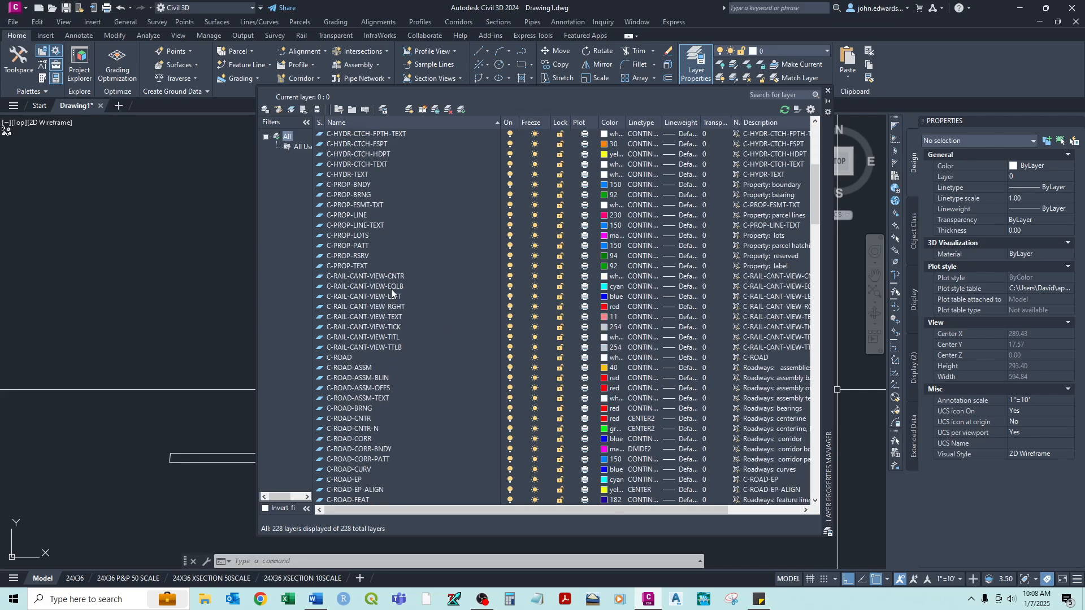
pyautogui.scroll(8, 392, 287)
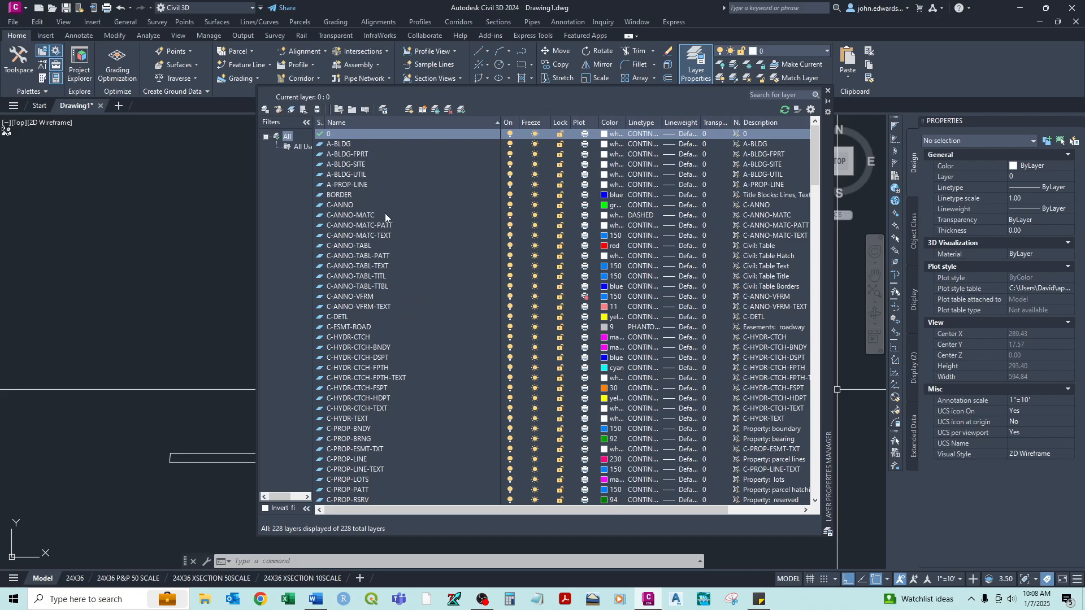
pyautogui.scroll(-1, 355, 204)
pyautogui.scroll(1, 337, 172)
pyautogui.scroll(-1, 347, 200)
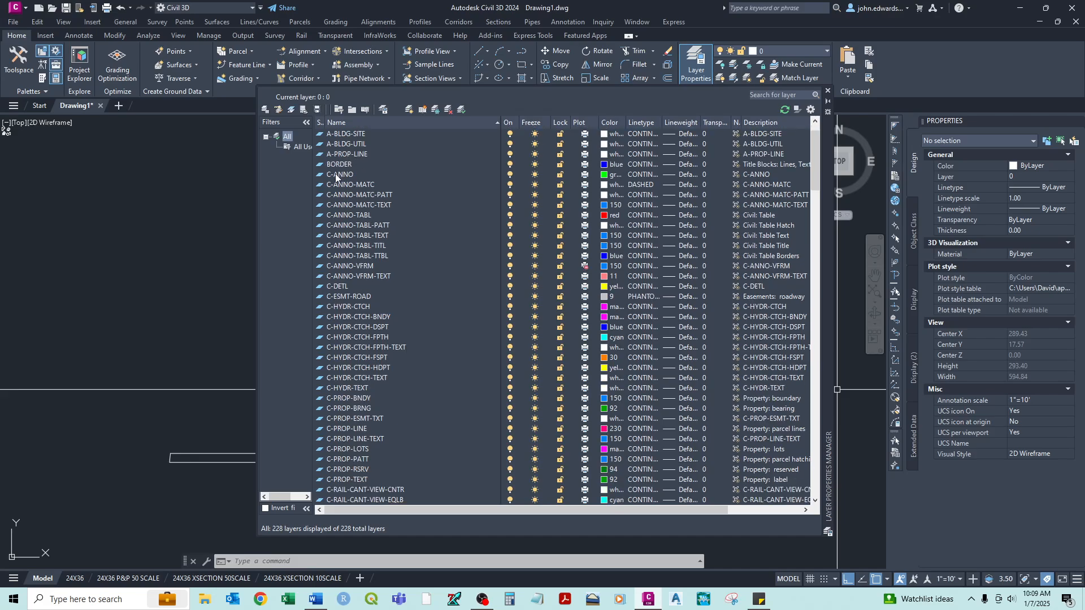
pyautogui.scroll(-1, 336, 177)
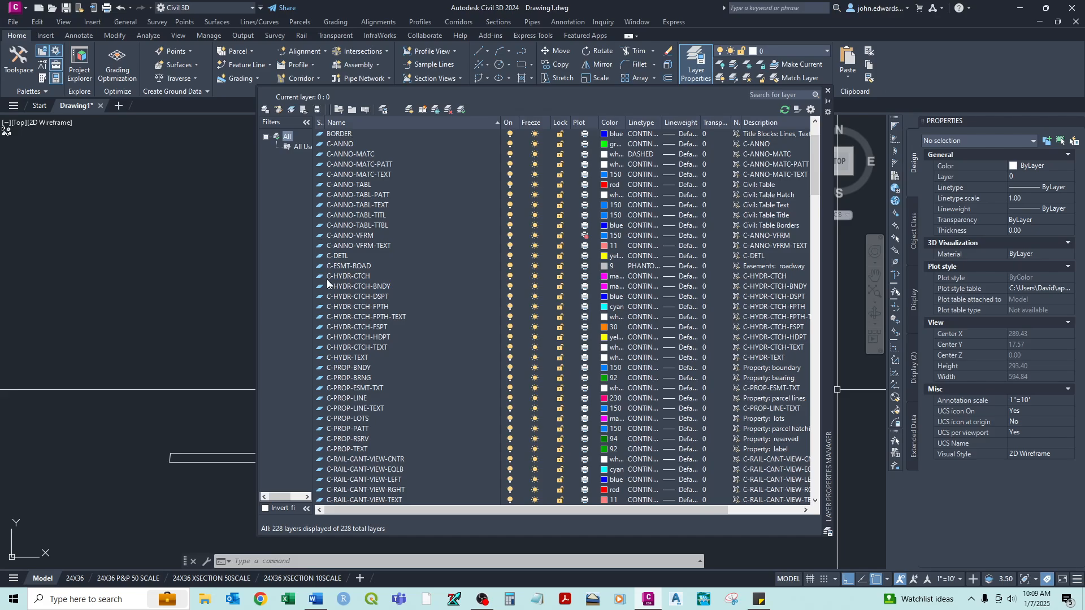
pyautogui.scroll(1, 327, 176)
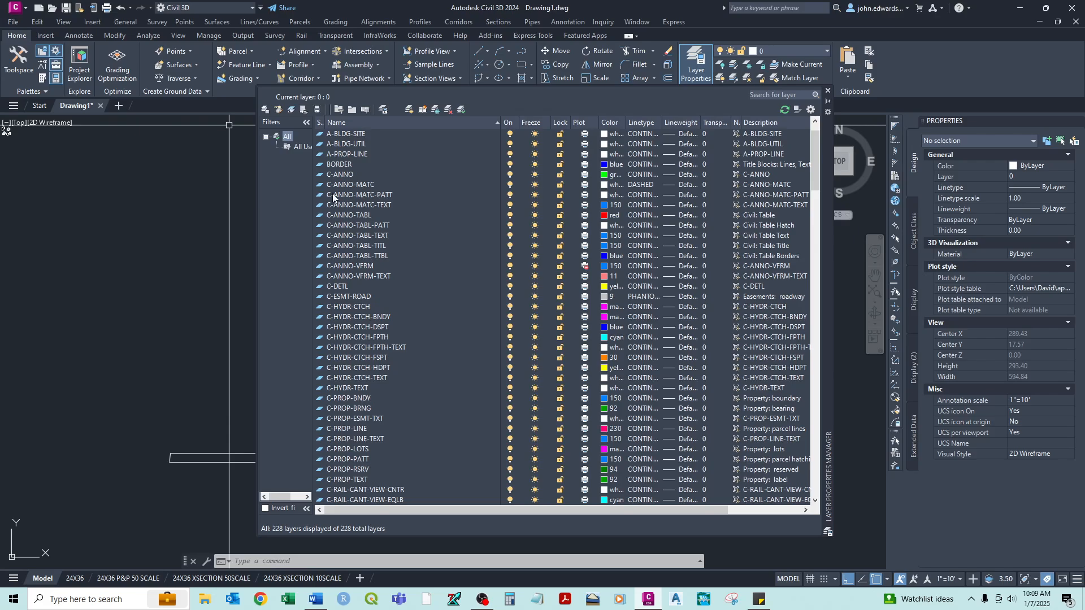
pyautogui.scroll(-2, 340, 191)
pyautogui.scroll(-2, 339, 191)
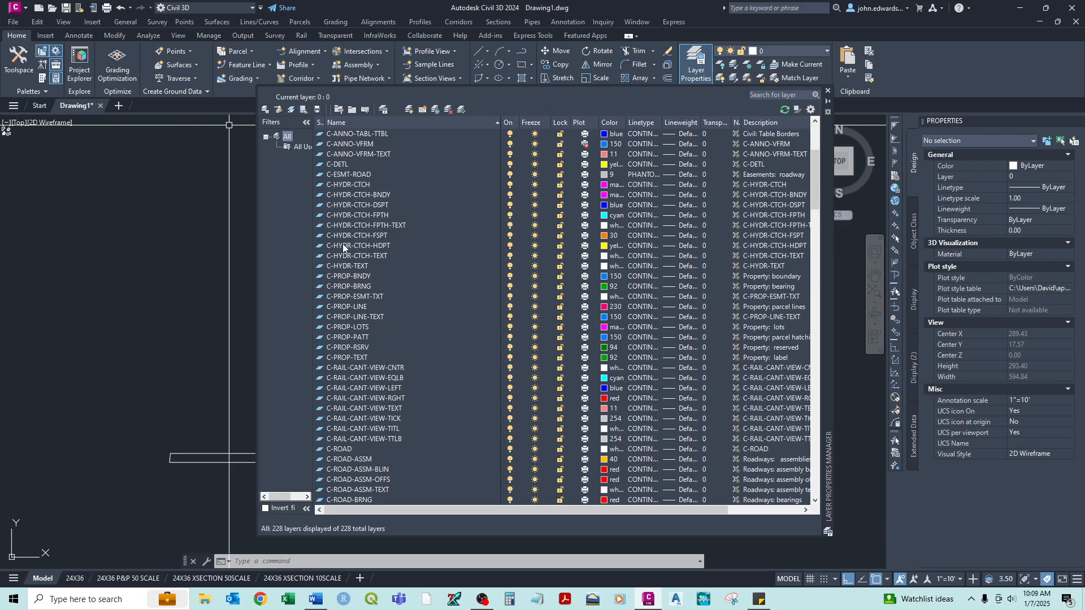
# Examine the C-HYDR, C-PROP, C-RAIL and C-ROAD layer groups and their descriptions in the layer list.
pyautogui.scroll(-2, 343, 262)
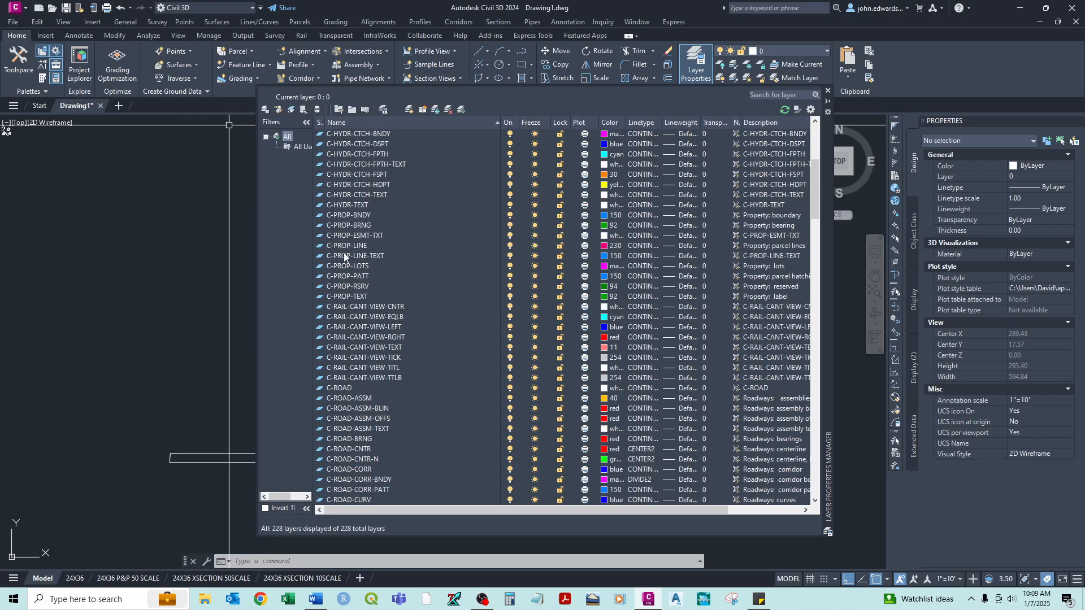
pyautogui.scroll(-2, 335, 289)
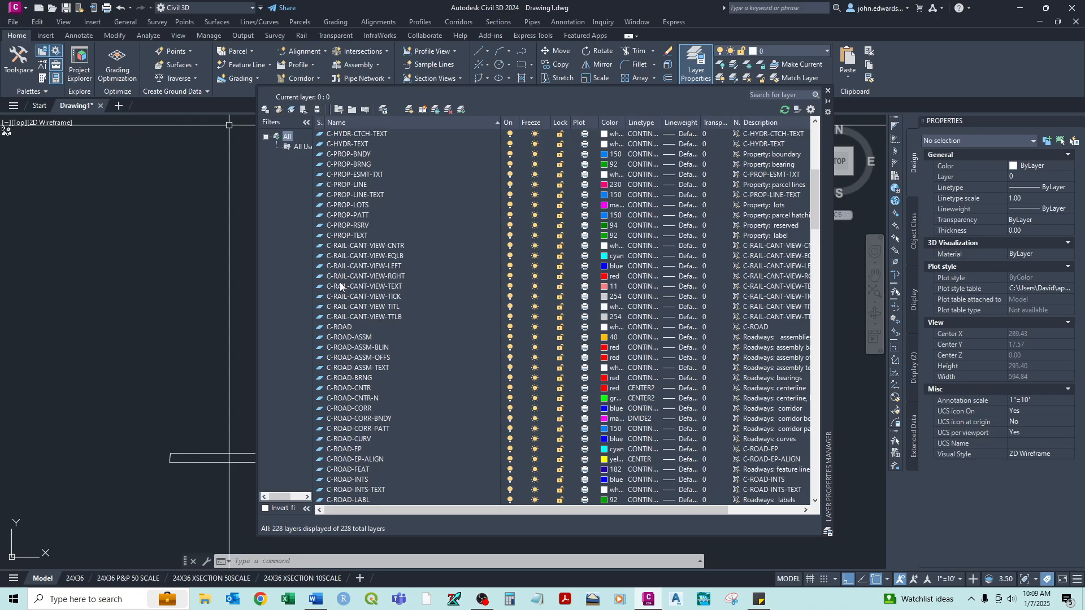
pyautogui.scroll(-3, 364, 266)
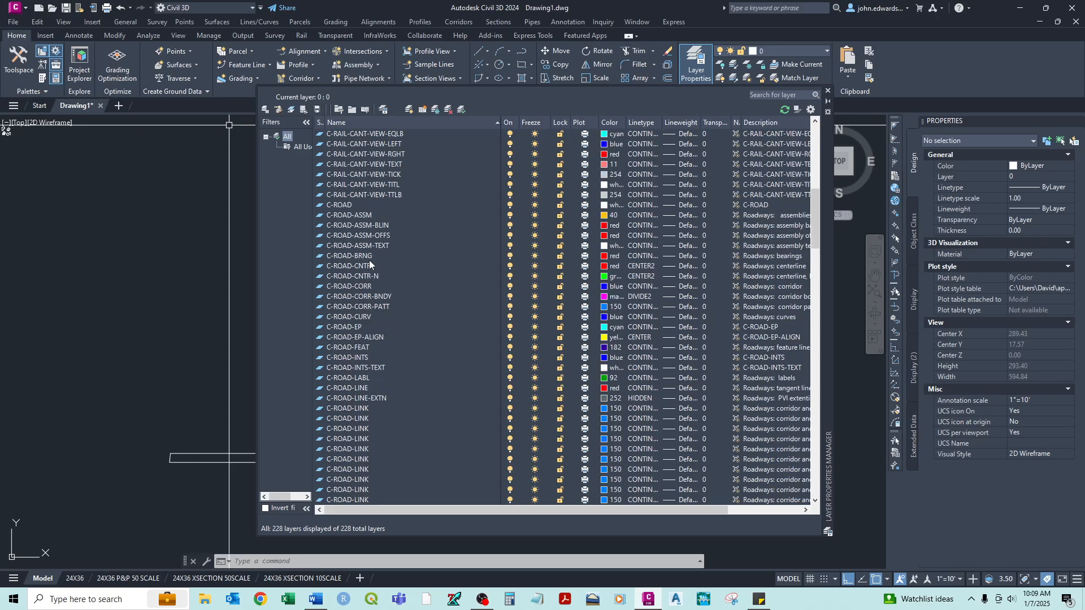
pyautogui.scroll(-4, 350, 266)
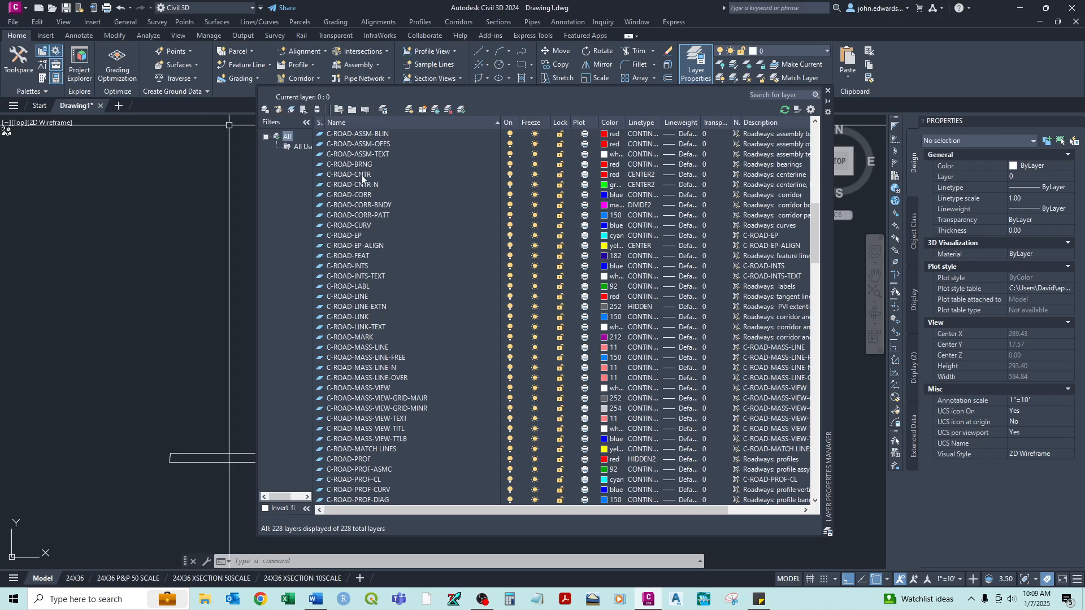
pyautogui.scroll(-2, 364, 214)
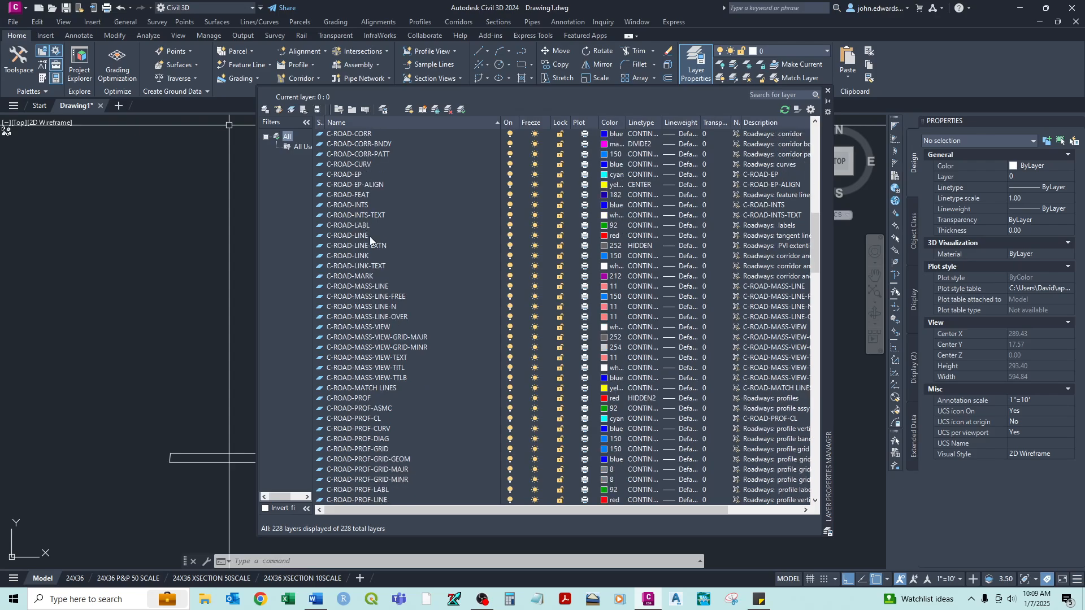
pyautogui.scroll(-1, 369, 240)
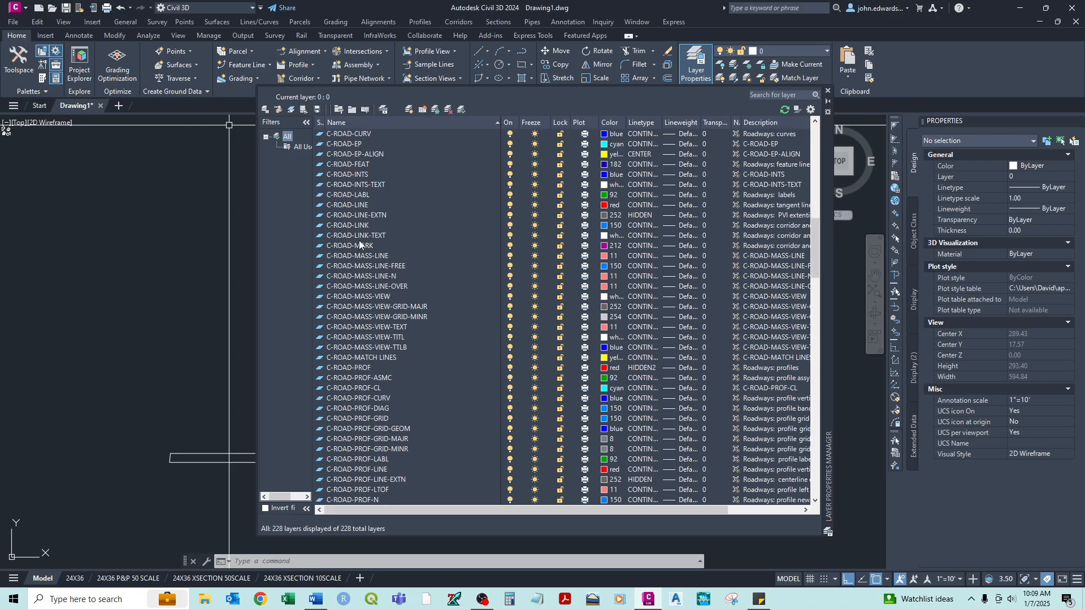
pyautogui.scroll(-14, 358, 305)
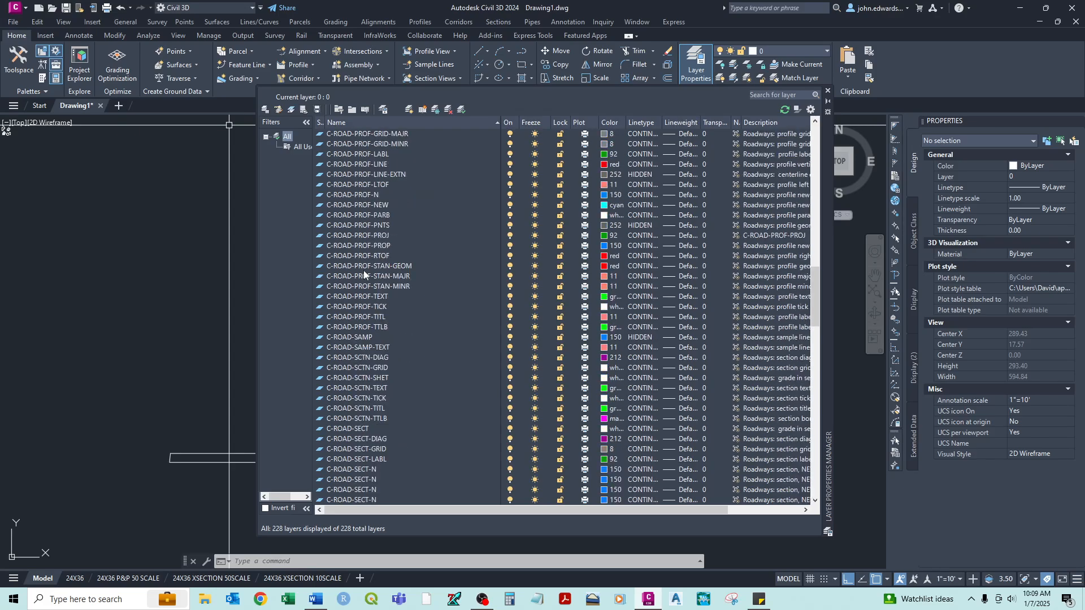
pyautogui.scroll(-10, 351, 269)
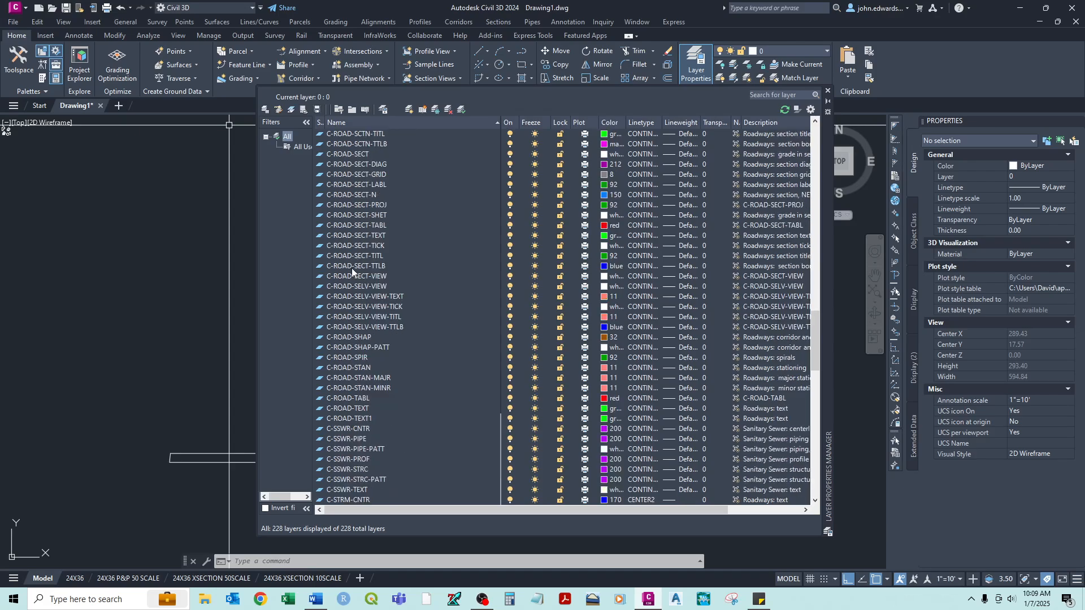
# Look through the sewer, storm, topography, water, title and survey layers, and return to the start of the layer list.
pyautogui.scroll(-1, 376, 242)
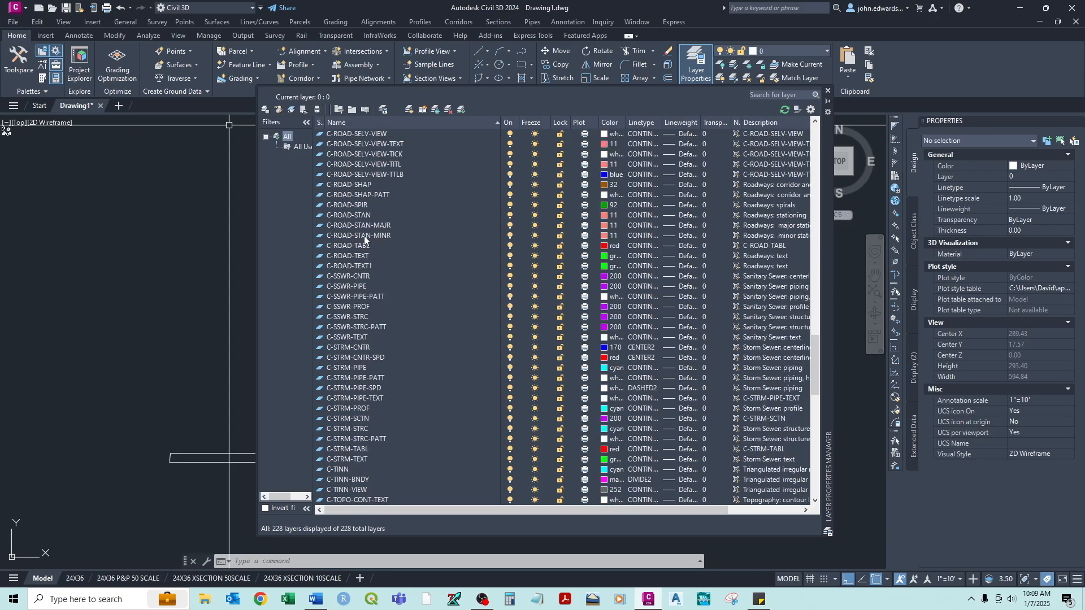
pyautogui.scroll(-3, 341, 244)
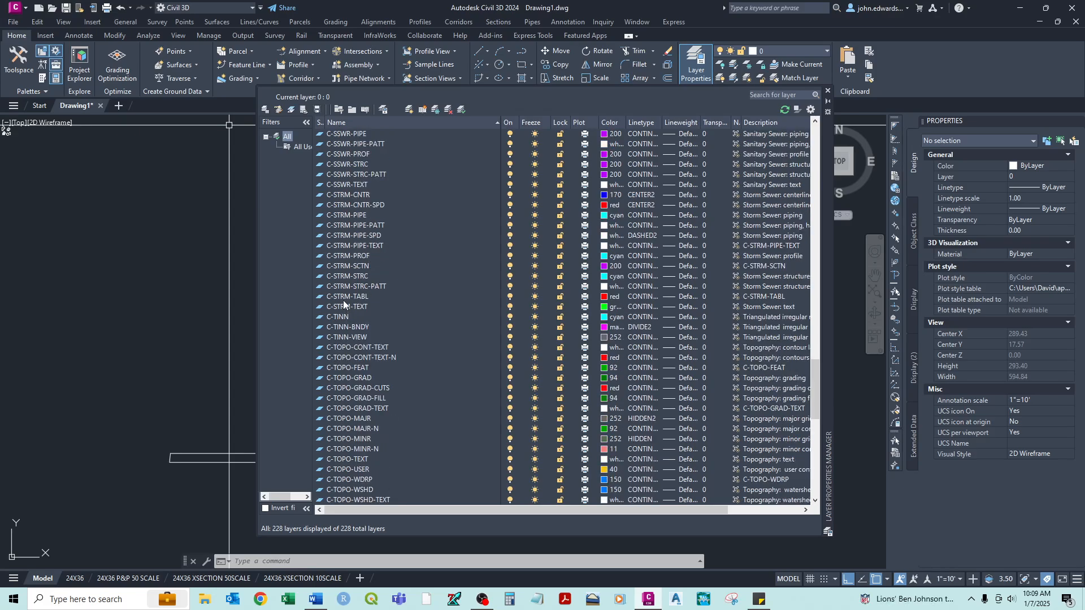
pyautogui.scroll(-5, 345, 291)
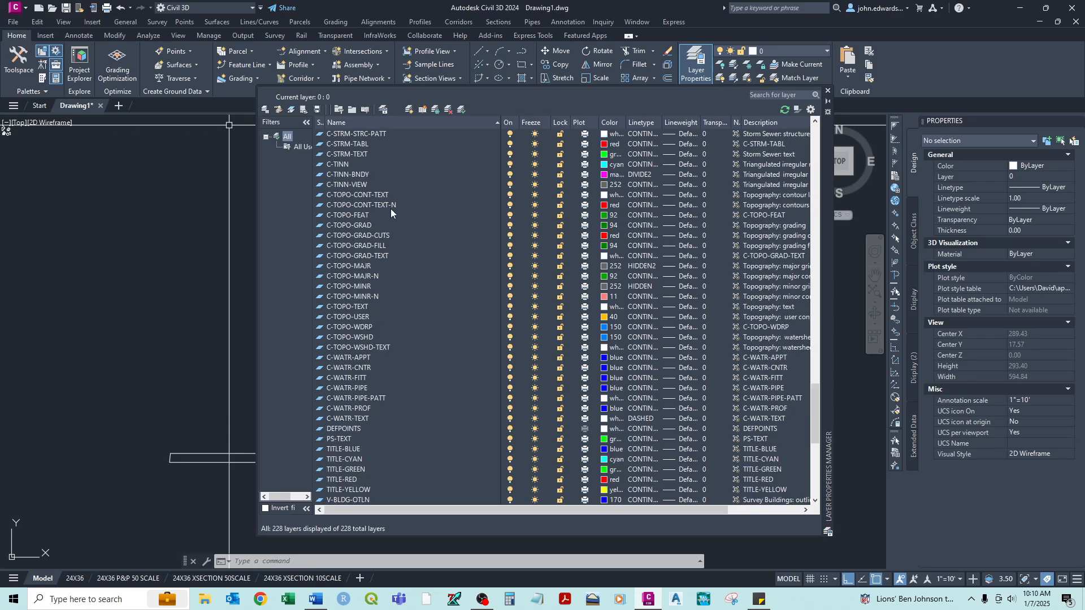
pyautogui.scroll(-5, 359, 300)
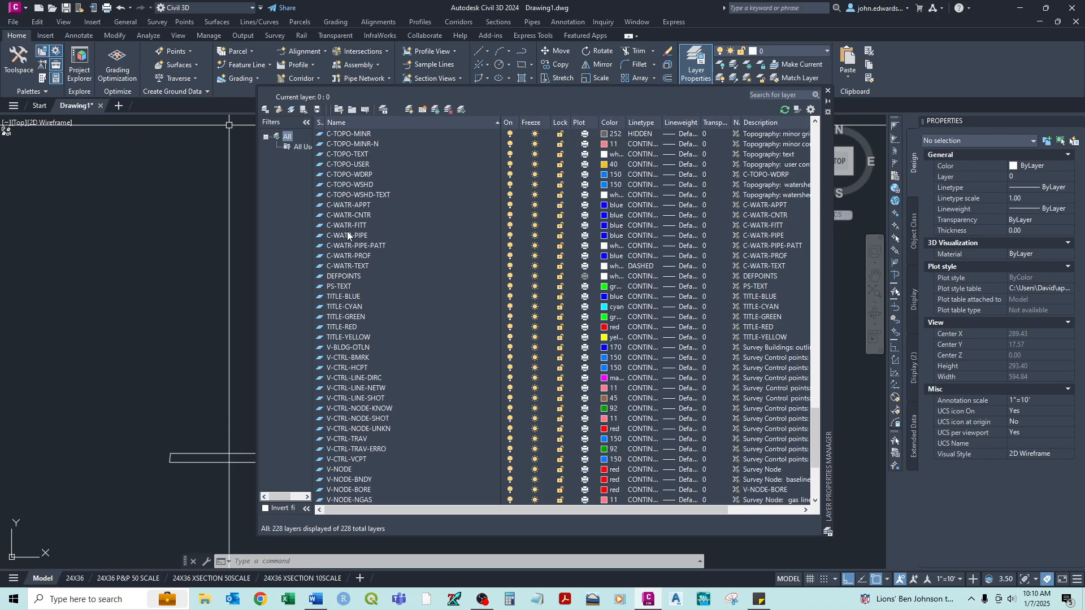
pyautogui.scroll(-4, 345, 306)
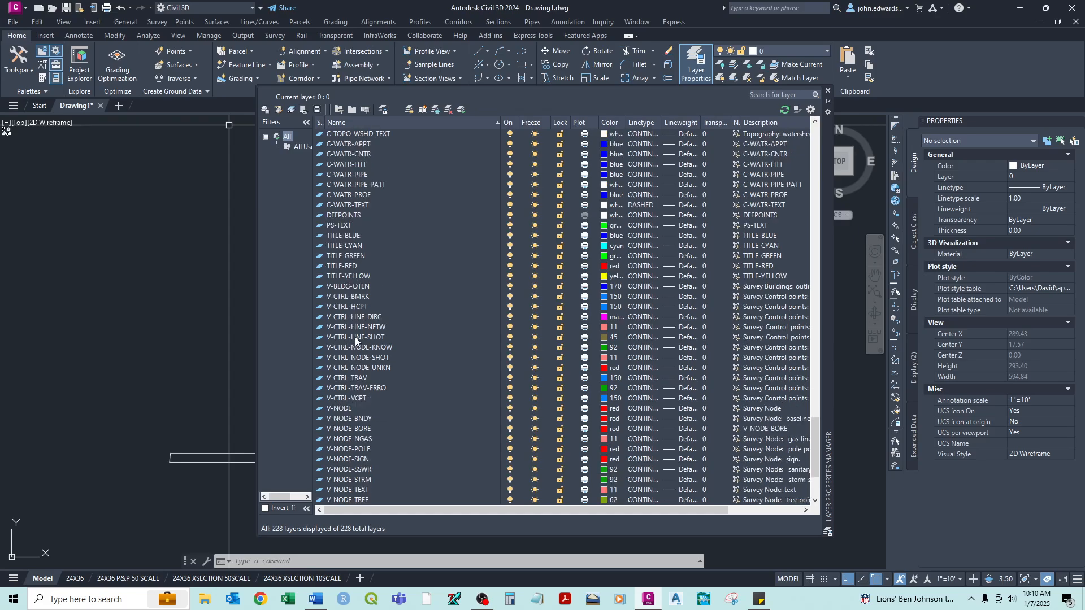
pyautogui.scroll(-1, 336, 232)
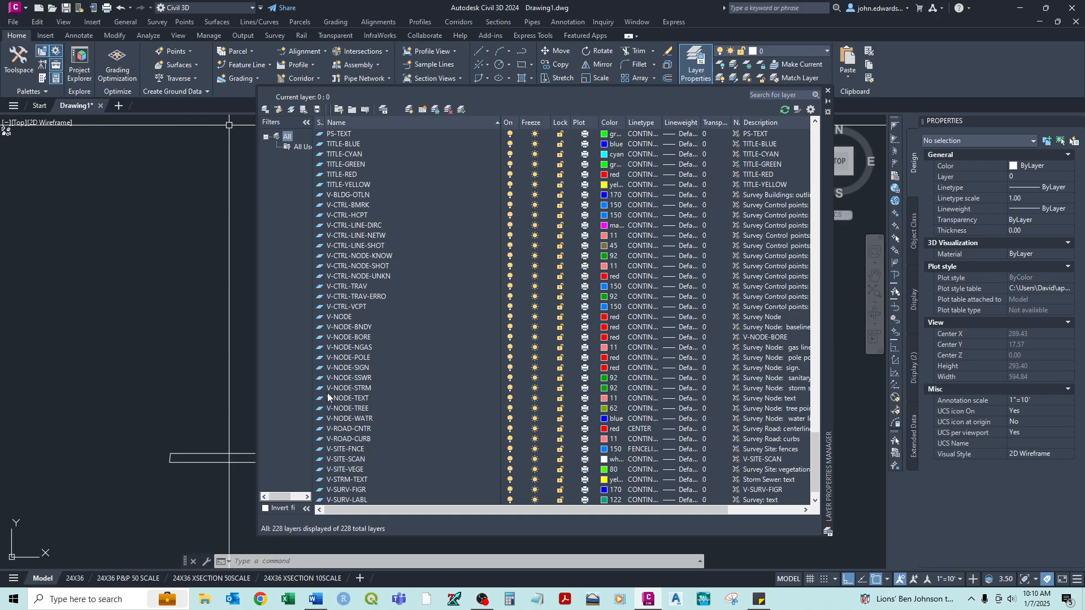
pyautogui.scroll(-1, 329, 396)
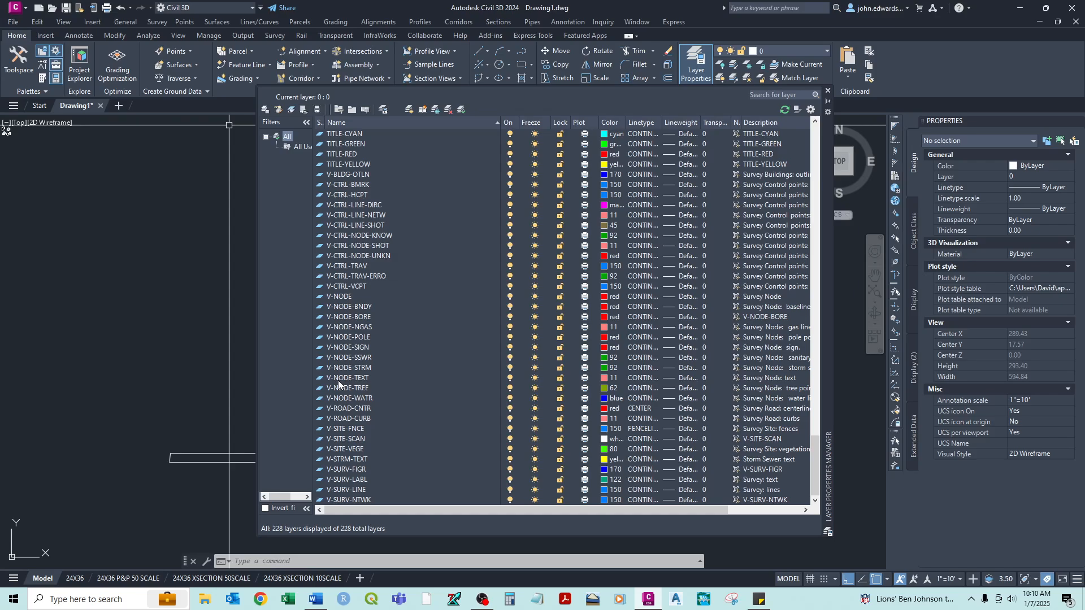
pyautogui.scroll(1, 341, 382)
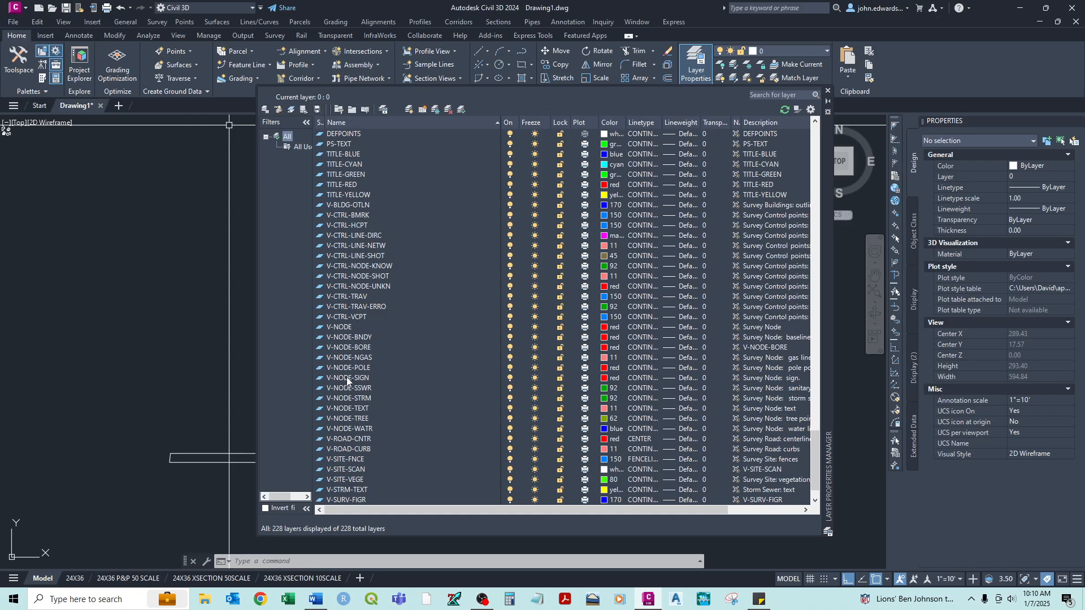
pyautogui.scroll(15, 407, 339)
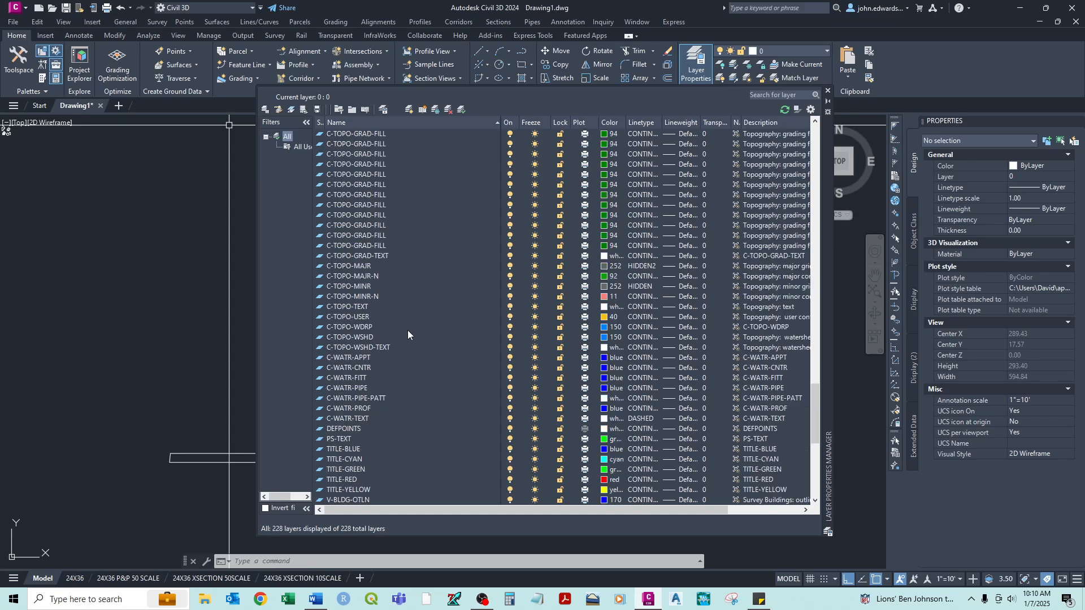
pyautogui.scroll(13, 415, 304)
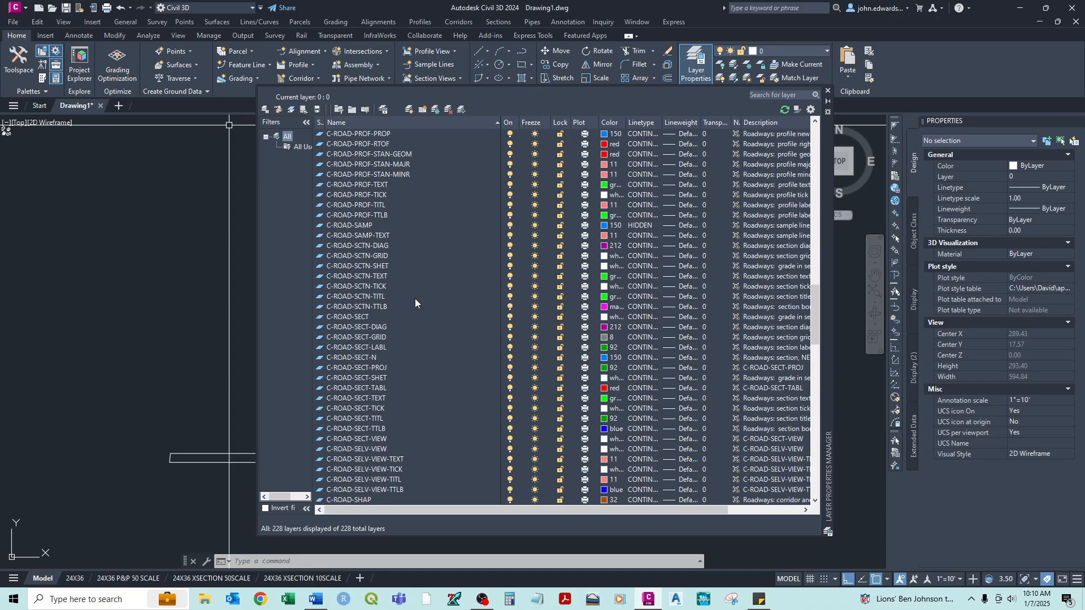
pyautogui.scroll(4, 421, 293)
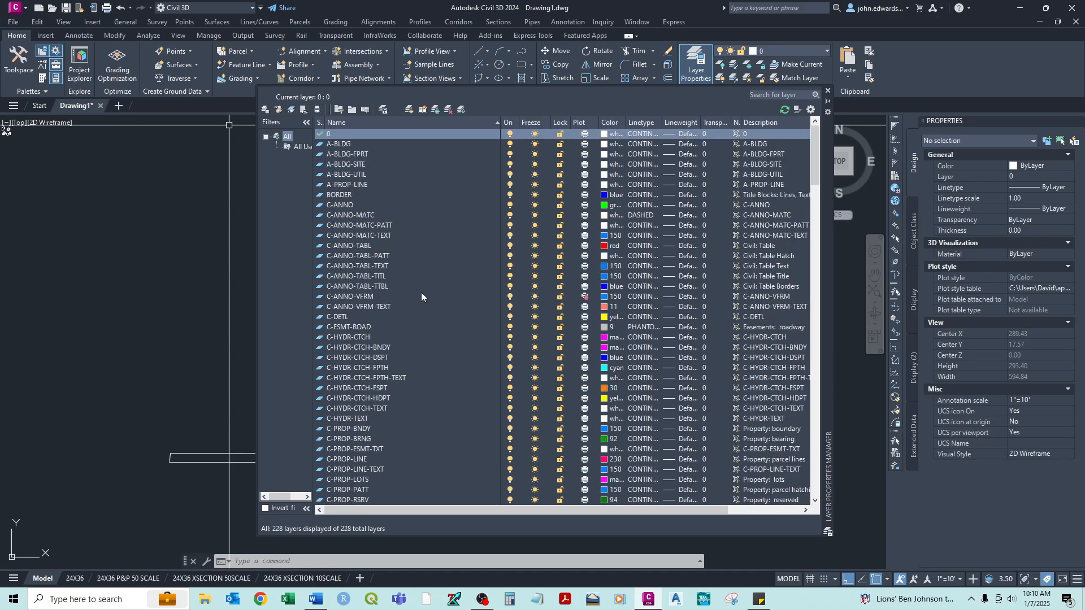
# Create a new layer named 0-CONSTRUCTION LINES based on the A-BLDG layer.
pyautogui.click(332, 145)
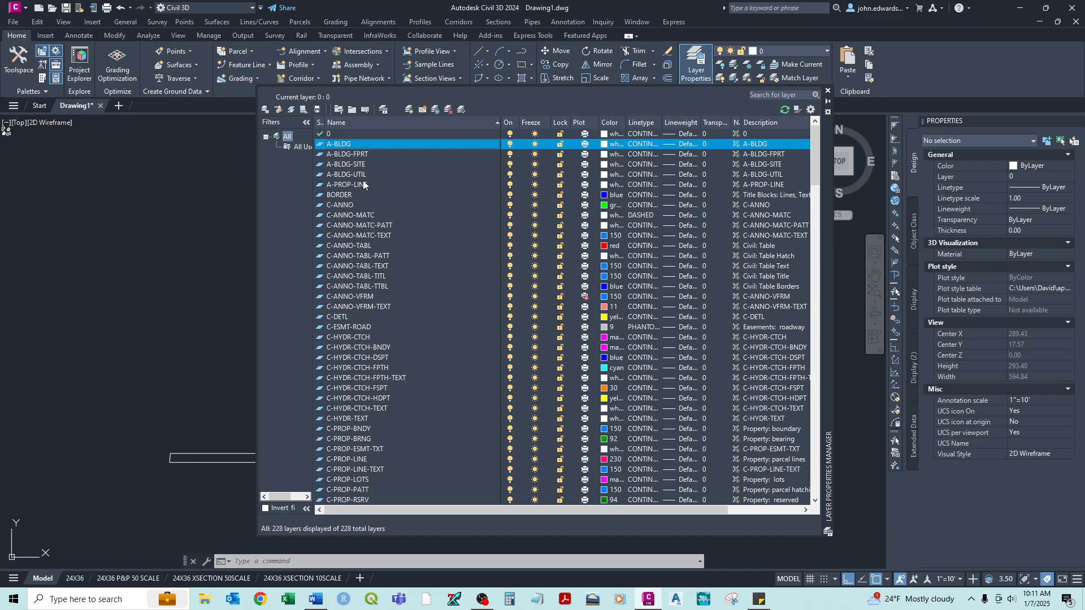
pyautogui.scroll(-8, 395, 243)
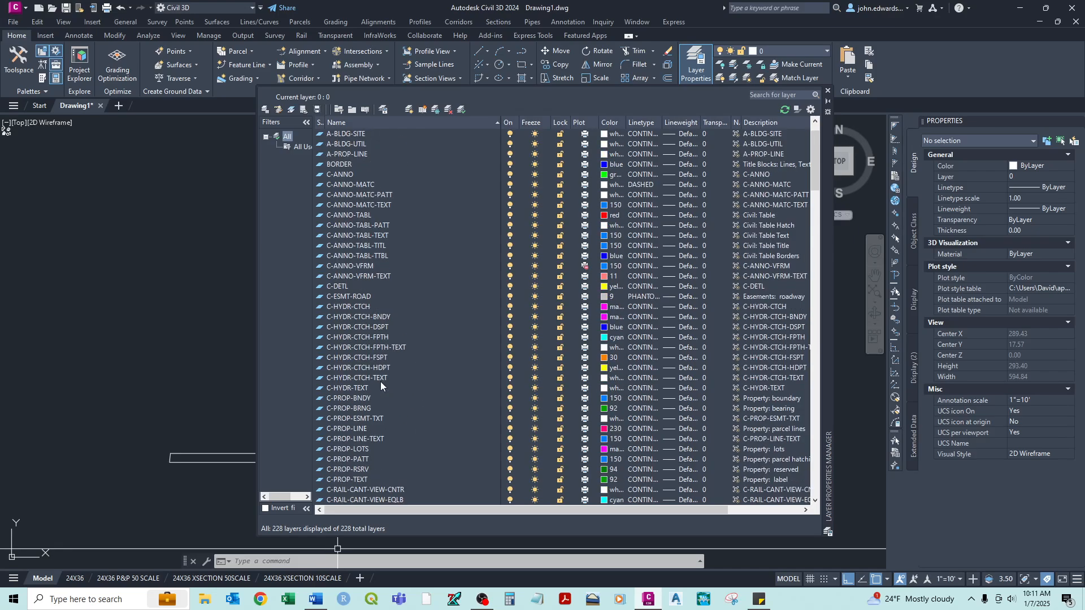
pyautogui.scroll(8, 381, 384)
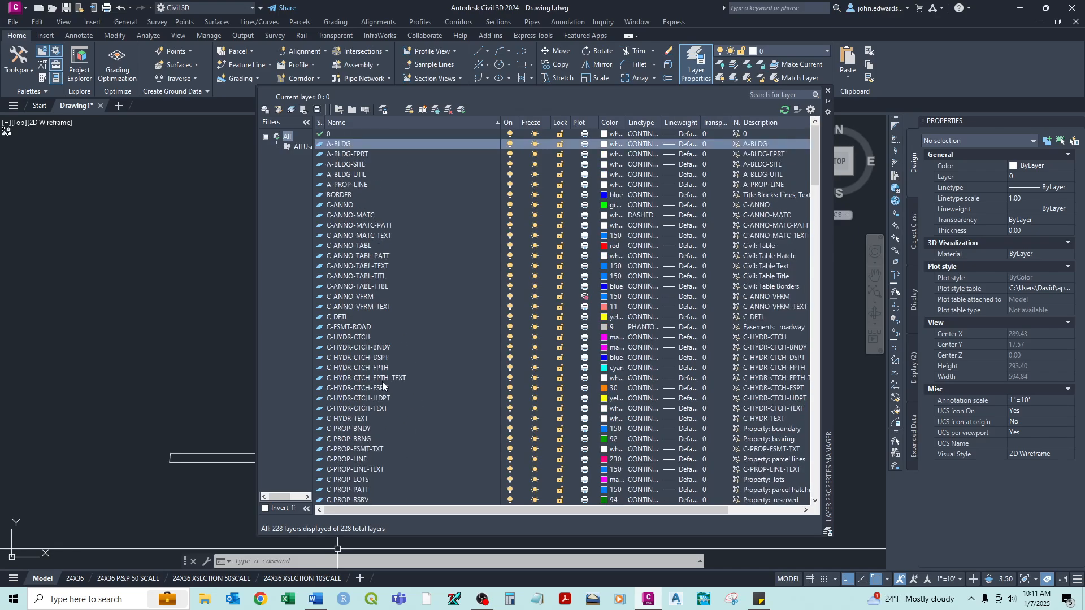
pyautogui.click(408, 108)
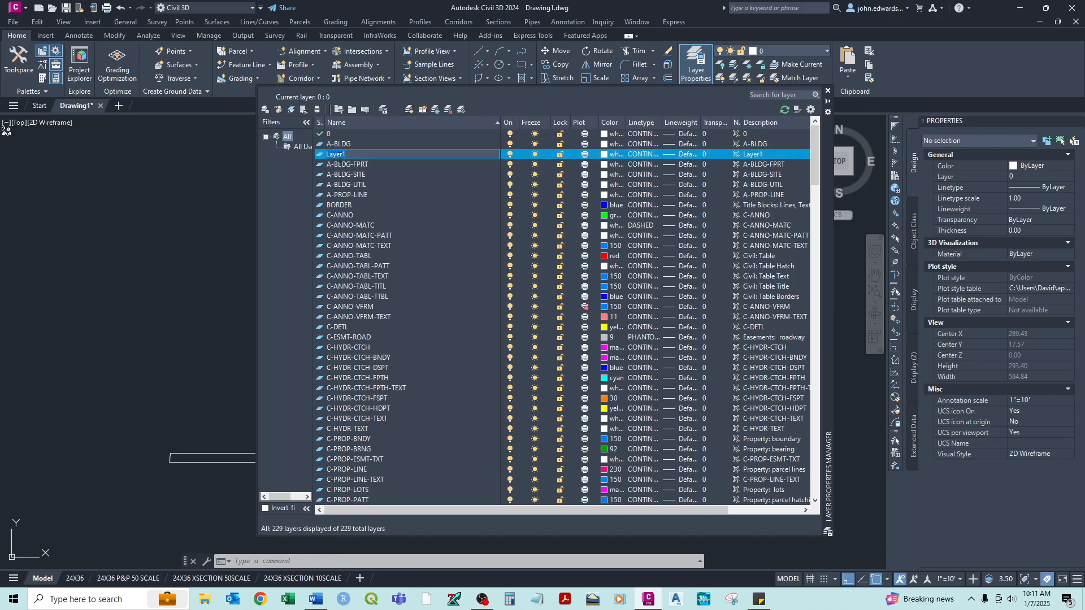
pyautogui.write('0')
pyautogui.write('-CONSTRUCTION LINES')
pyautogui.press('Return')
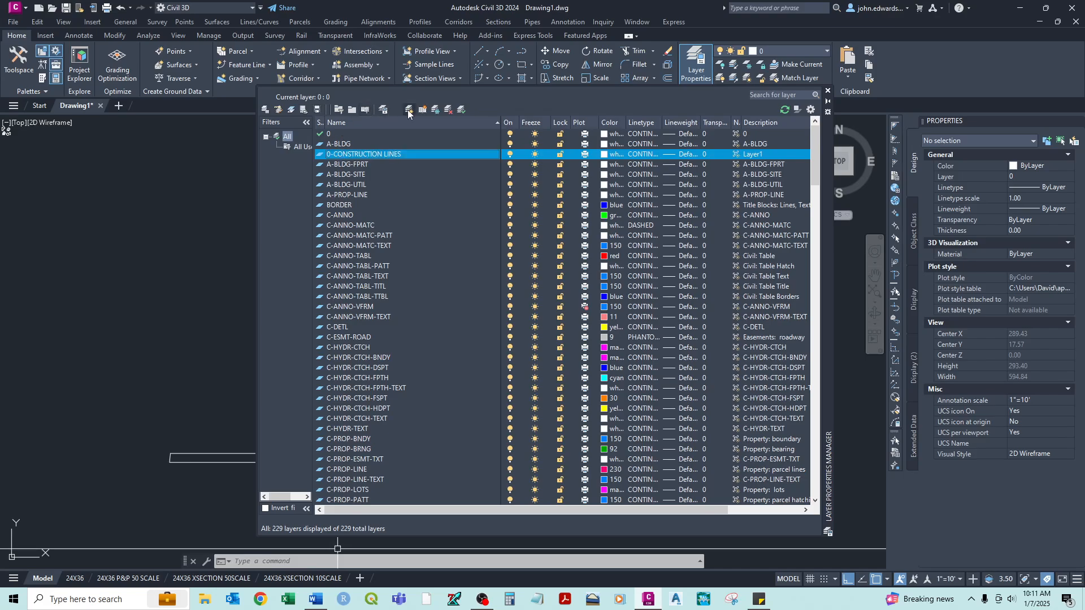
# Create another new layer named 0-2D LINEWORK.
pyautogui.hotkey('alt', 'n')
pyautogui.write('0-')
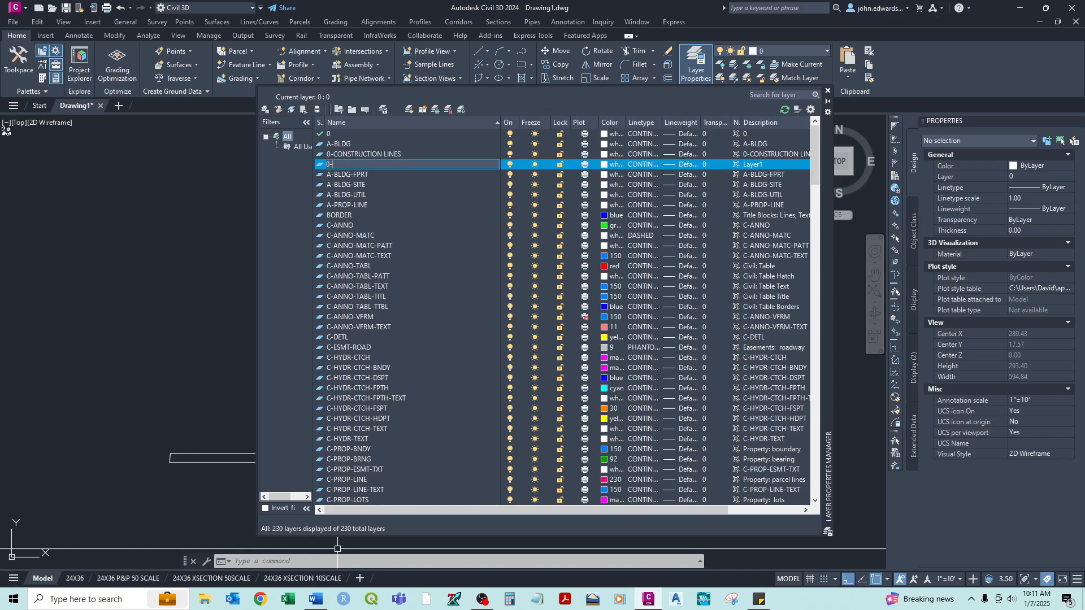
pyautogui.write('2D LINEWORK')
pyautogui.press('Return')
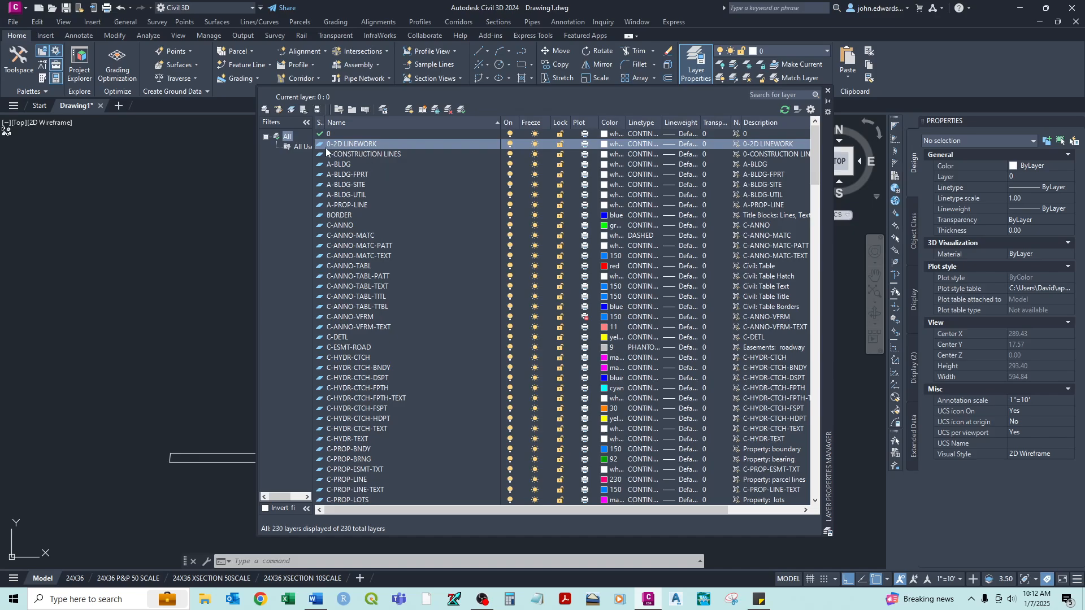
# Set the color of layer 0-2D LINEWORK to blue and of layer 0-CONSTRUCTION LINES to yellow.
pyautogui.click(607, 146)
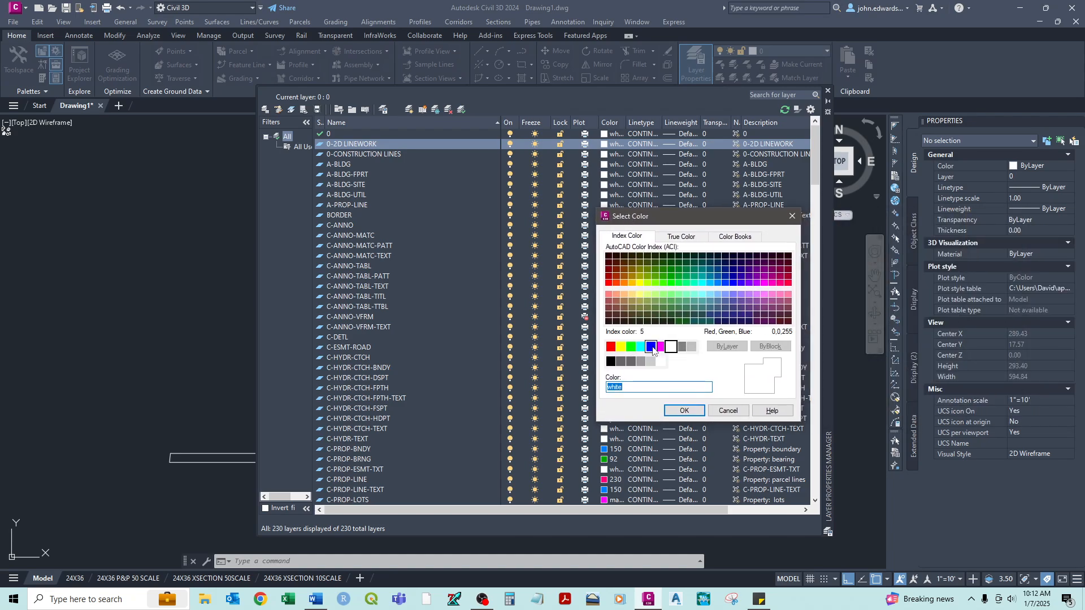
pyautogui.click(651, 346)
pyautogui.click(684, 411)
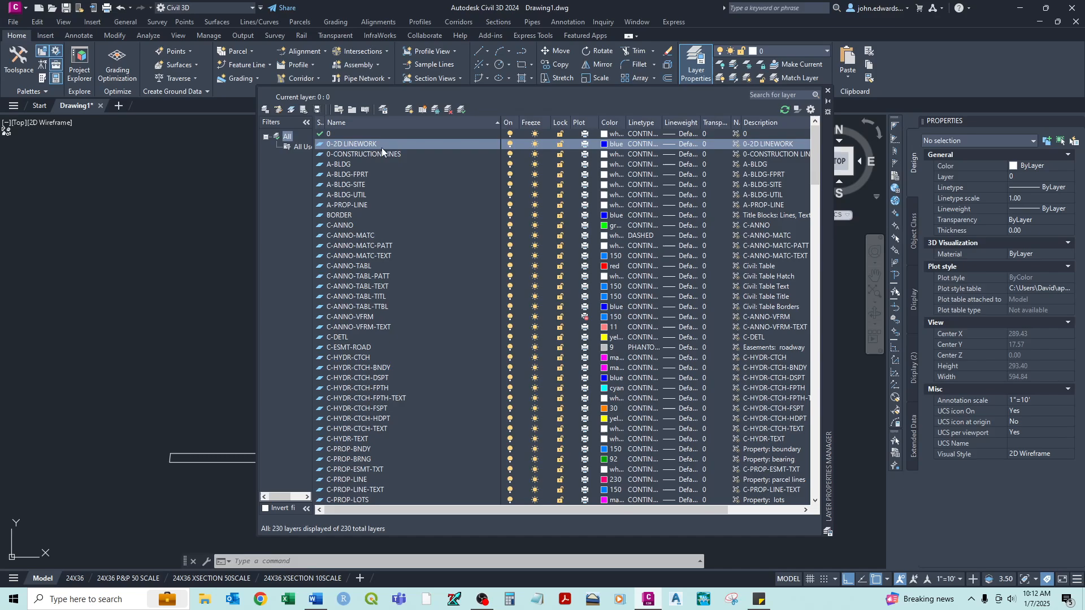
pyautogui.click(382, 152)
pyautogui.click(605, 155)
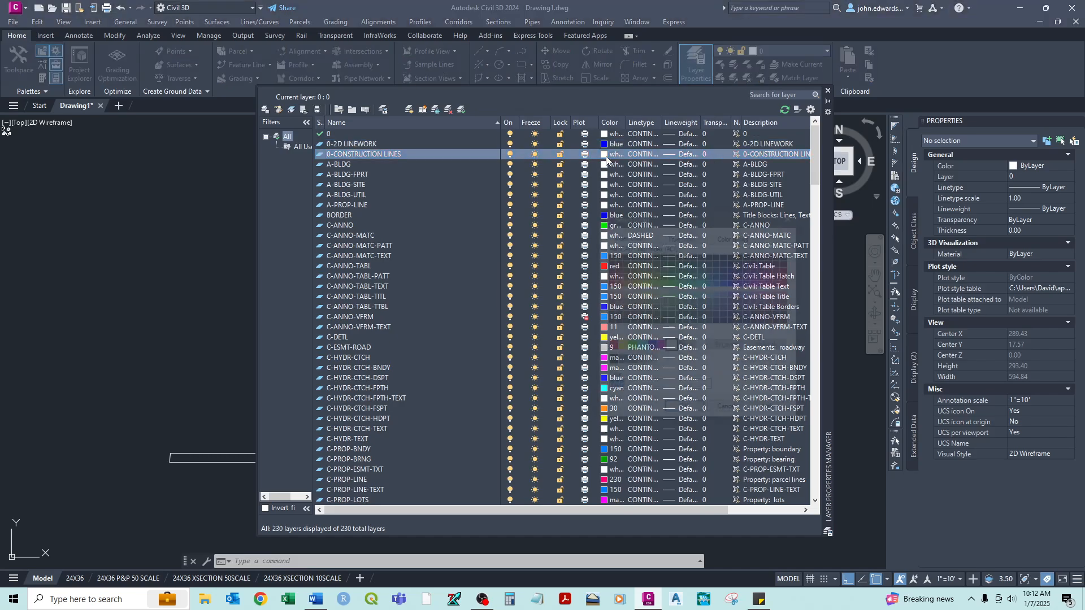
pyautogui.click(620, 346)
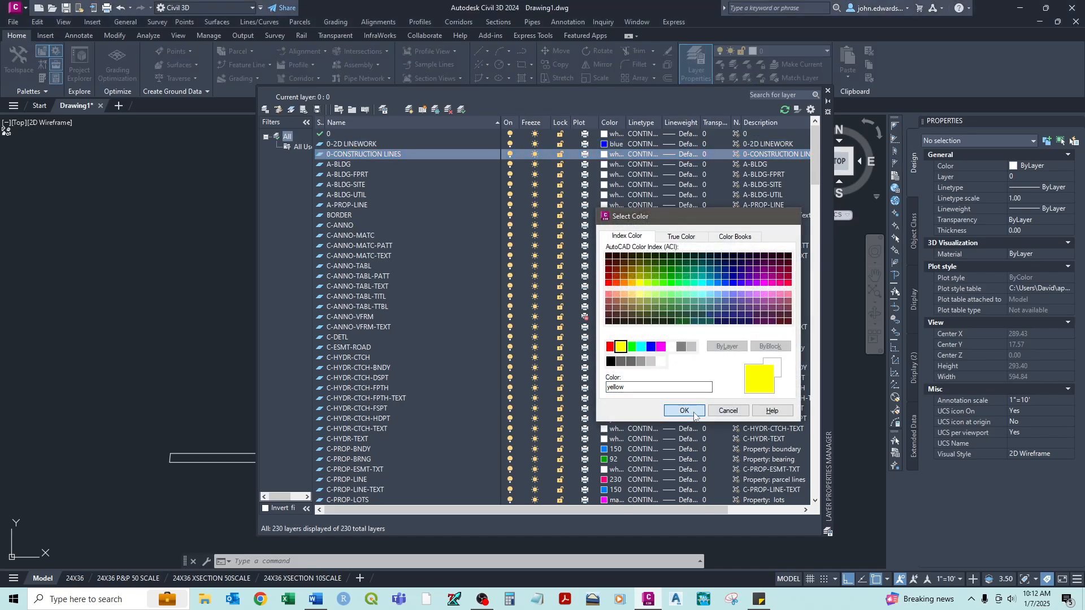
pyautogui.click(685, 410)
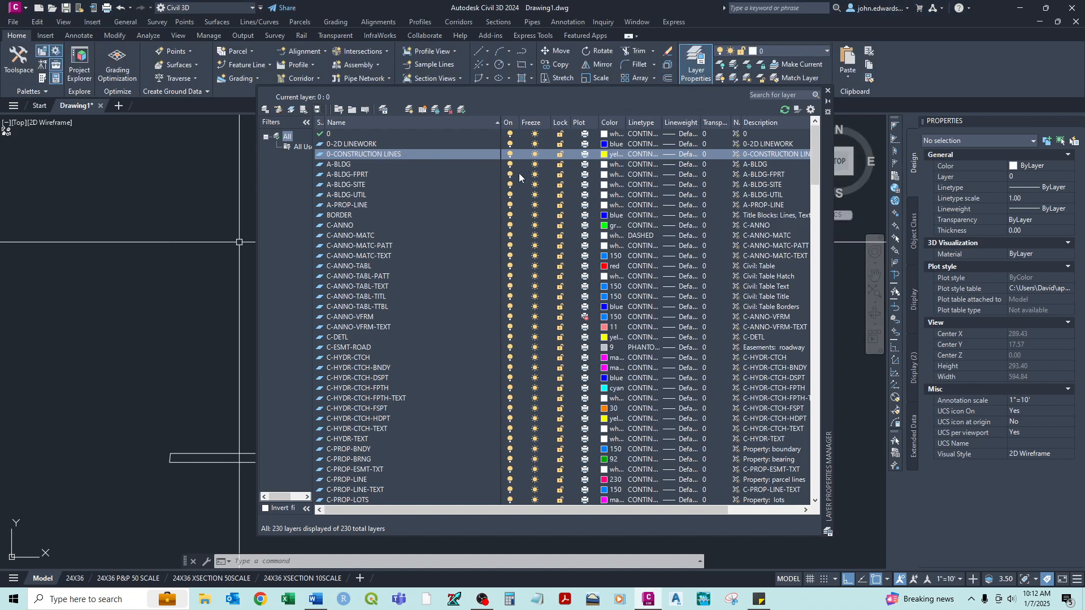
# Make 0-2D LINEWORK the current layer and close the Layer Properties Manager.
pyautogui.doubleClick(320, 144)
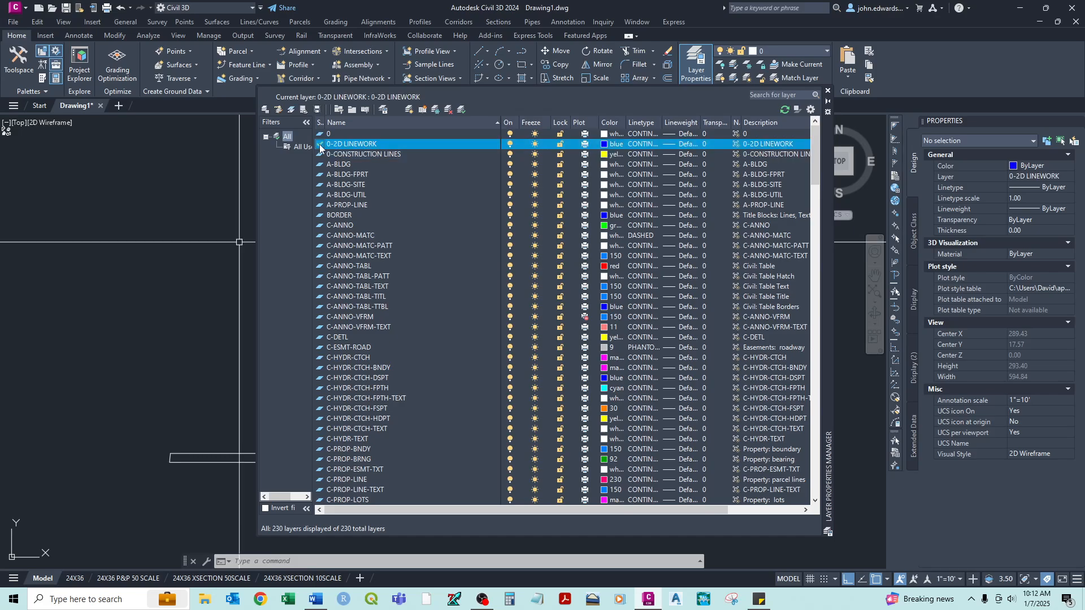
pyautogui.click(828, 92)
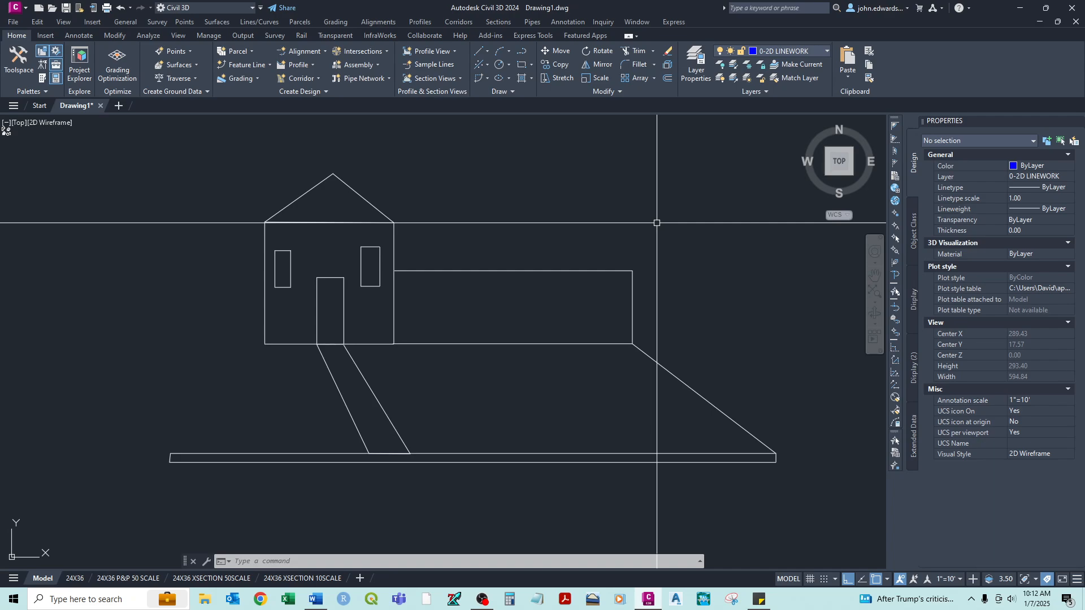
# Draw a closed irregular cloud-shaped polyline above the long side wing of the house, with Ortho turned off for its freehand points.
pyautogui.write('pl')
pyautogui.press('Return')
pyautogui.moveTo(507, 158); pyautogui.dragTo(491, 288, button='middle')
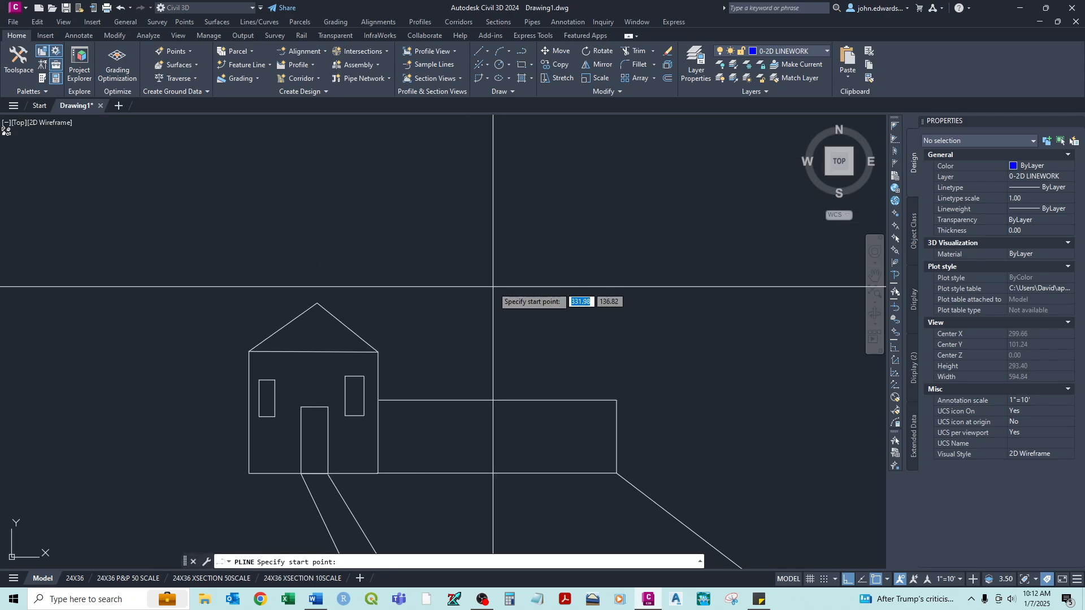
pyautogui.click(467, 284)
pyautogui.click(469, 264)
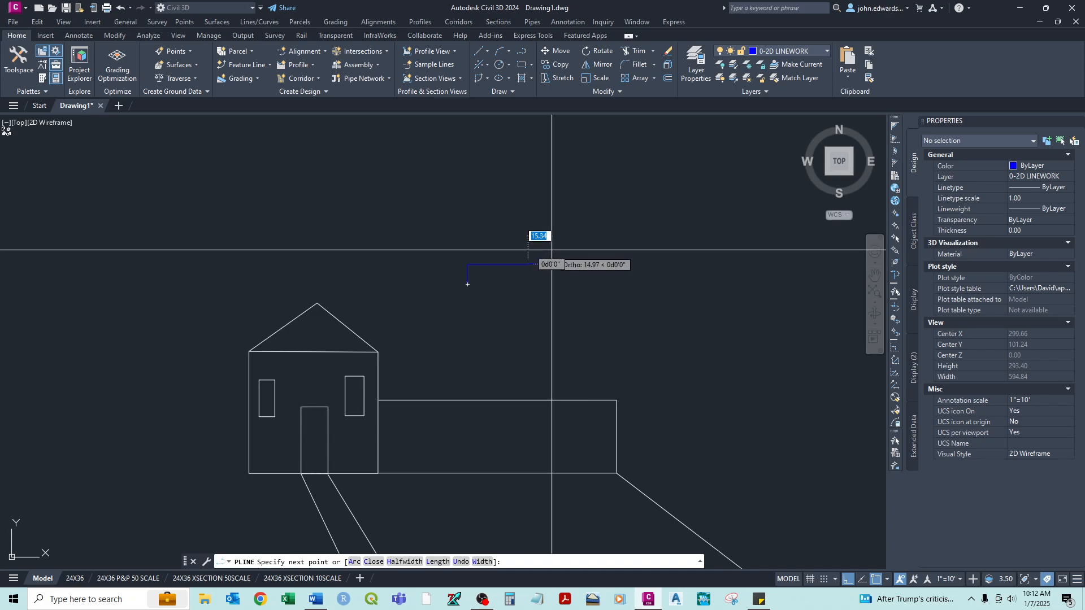
pyautogui.press('F8')
pyautogui.click(557, 256)
pyautogui.click(573, 272)
pyautogui.click(600, 281)
pyautogui.click(613, 295)
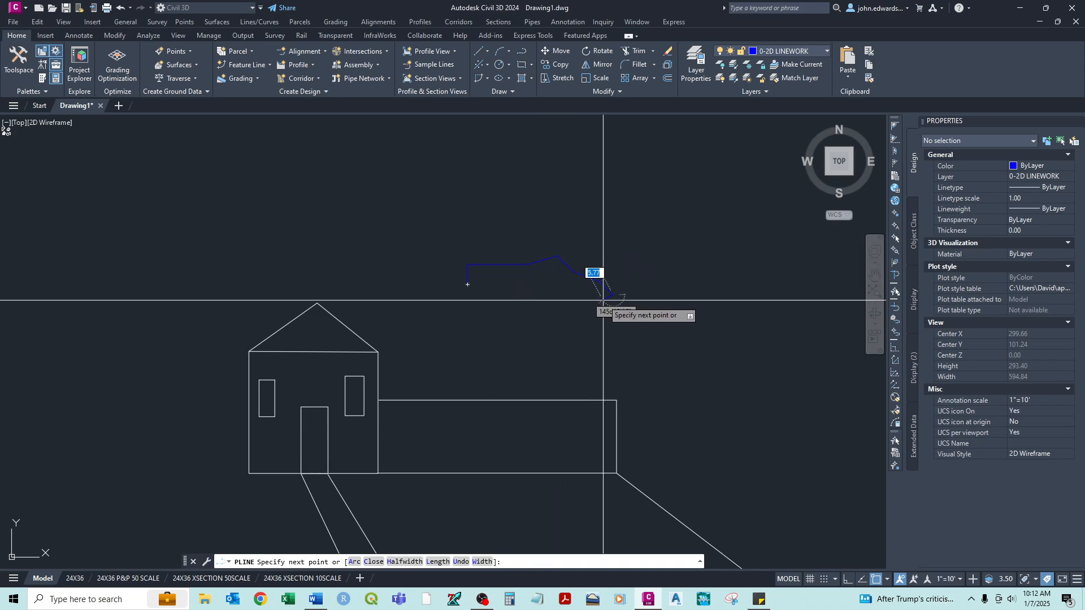
pyautogui.click(597, 305)
pyautogui.click(573, 307)
pyautogui.click(548, 307)
pyautogui.click(519, 317)
pyautogui.click(511, 315)
pyautogui.click(496, 302)
pyautogui.click(470, 305)
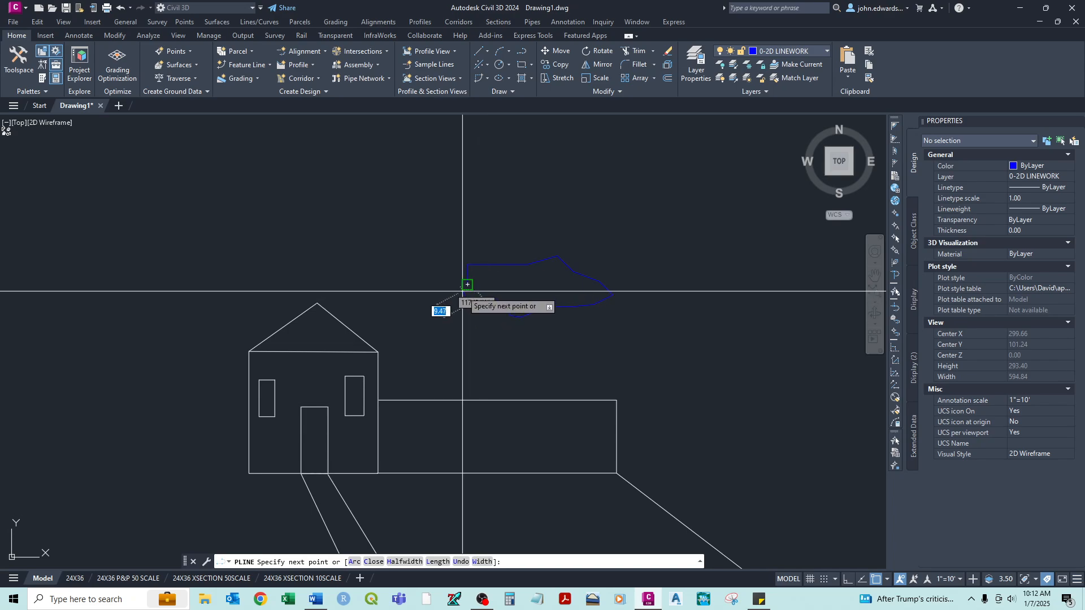
pyautogui.click(468, 284)
# Draw a second, smaller closed cloud-shaped polyline above and to the left of the first cloud.
pyautogui.rightClick(467, 215)
pyautogui.click(474, 222)
pyautogui.press('Return')
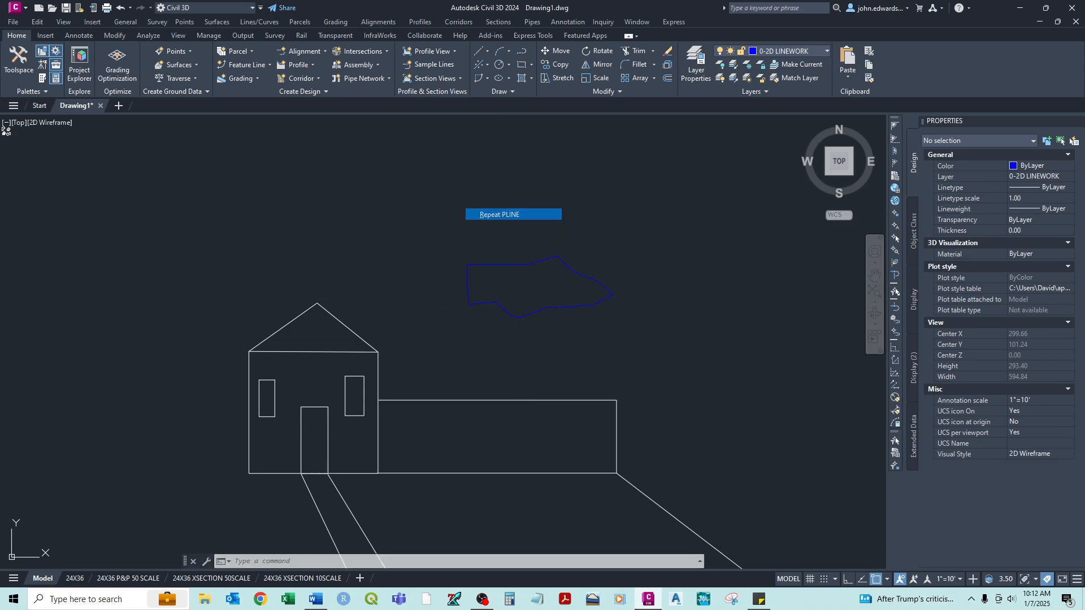
pyautogui.click(379, 220)
pyautogui.click(398, 195)
pyautogui.click(431, 196)
pyautogui.click(464, 200)
pyautogui.click(483, 208)
pyautogui.click(479, 222)
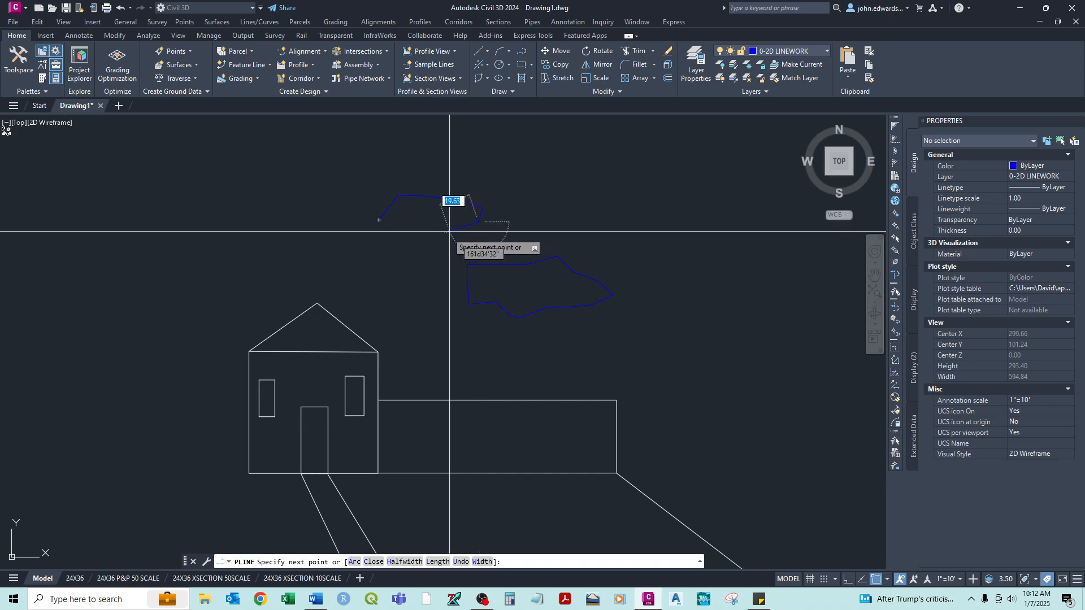
pyautogui.click(447, 237)
pyautogui.click(423, 248)
pyautogui.click(383, 238)
pyautogui.click(378, 220)
pyautogui.rightClick(416, 218)
pyautogui.click(426, 222)
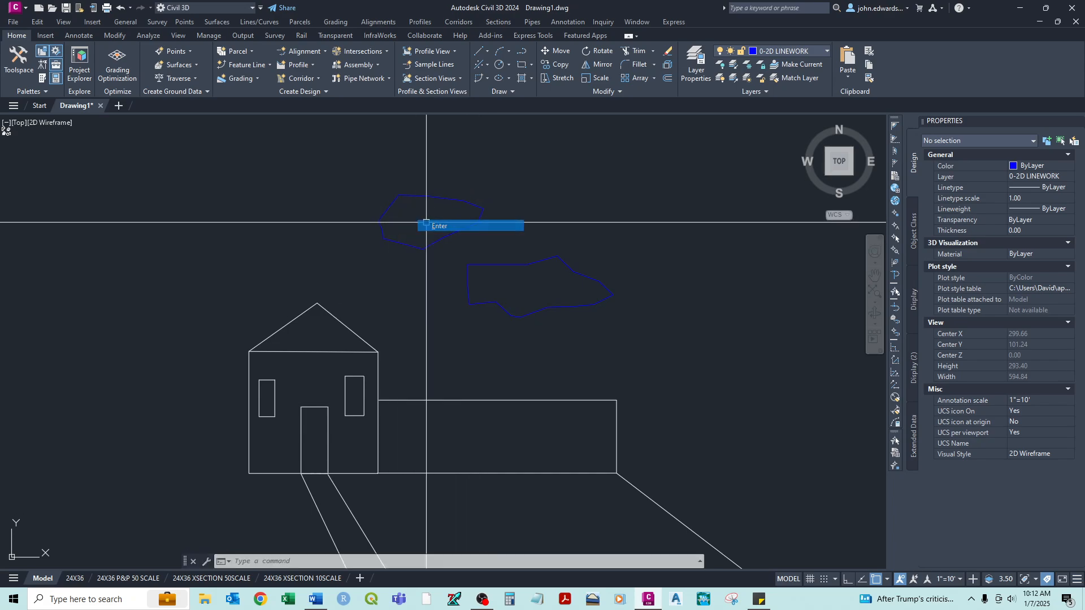
# Check the layer and color properties of the large cloud and of the house's roof polyline, clearing the selection each time.
pyautogui.scroll(-2, 433, 232)
pyautogui.moveTo(512, 238); pyautogui.dragTo(497, 213, button='middle')
pyautogui.scroll(2, 446, 249)
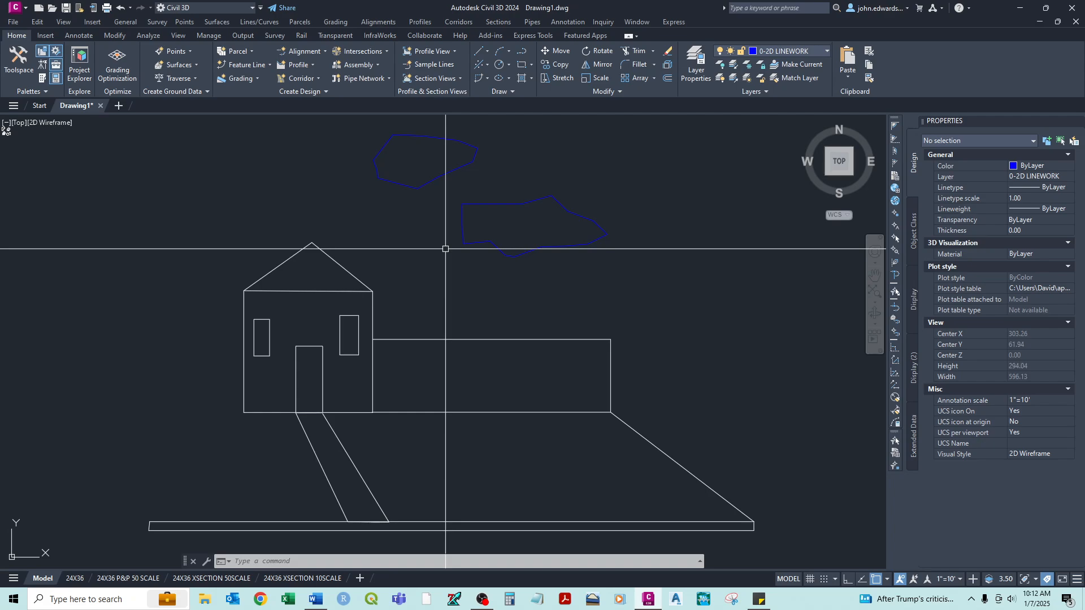
pyautogui.click(462, 224)
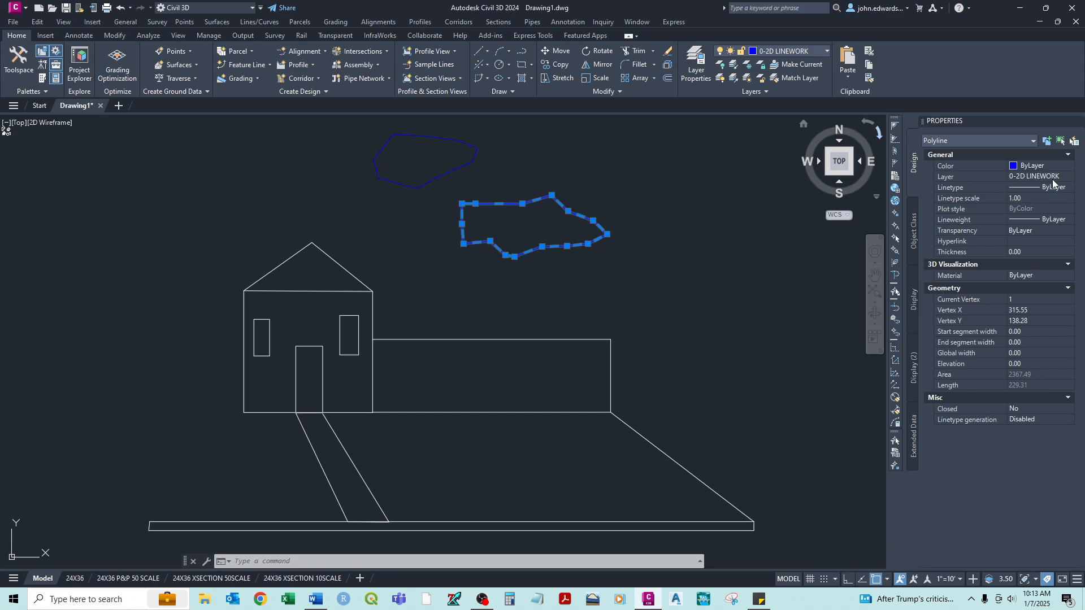
pyautogui.press('Escape')
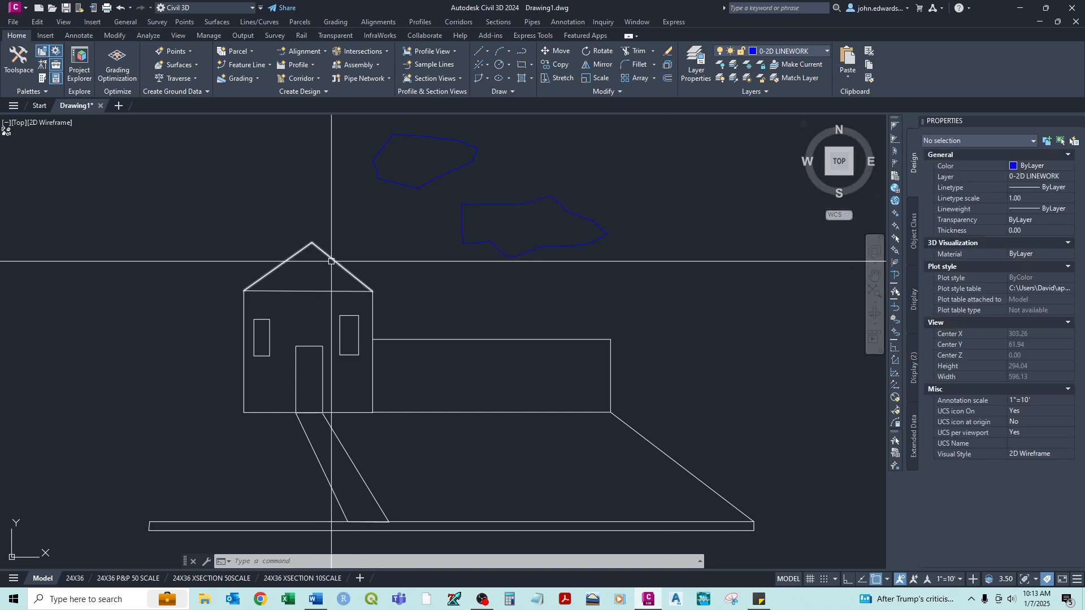
pyautogui.click(331, 261)
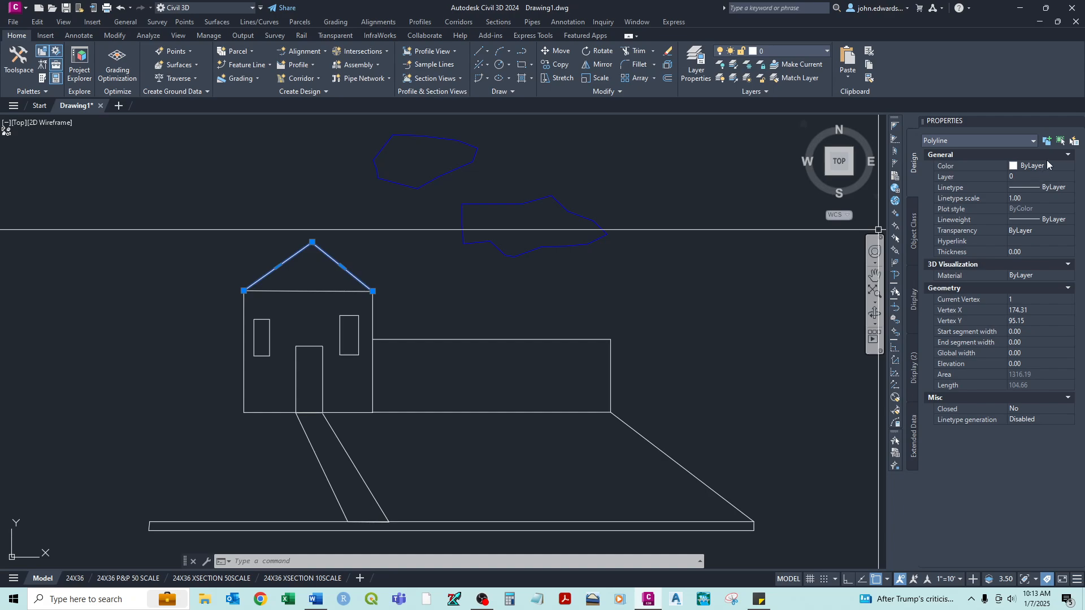
pyautogui.press('Escape')
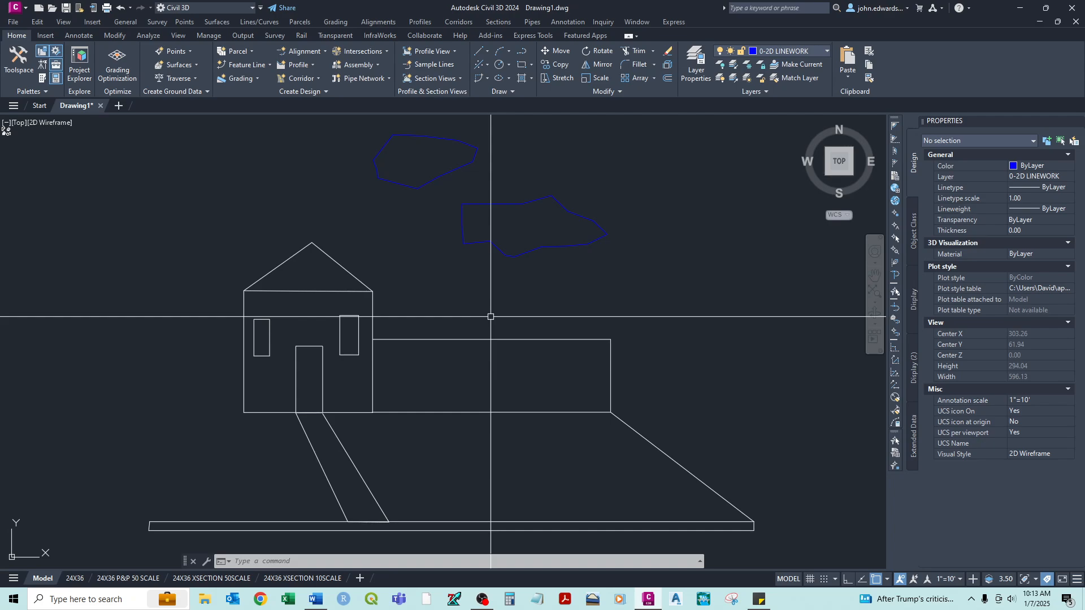
# Create a new layer named HOUSE in the Layer Properties Manager.
pyautogui.moveTo(418, 302); pyautogui.dragTo(439, 275, button='middle')
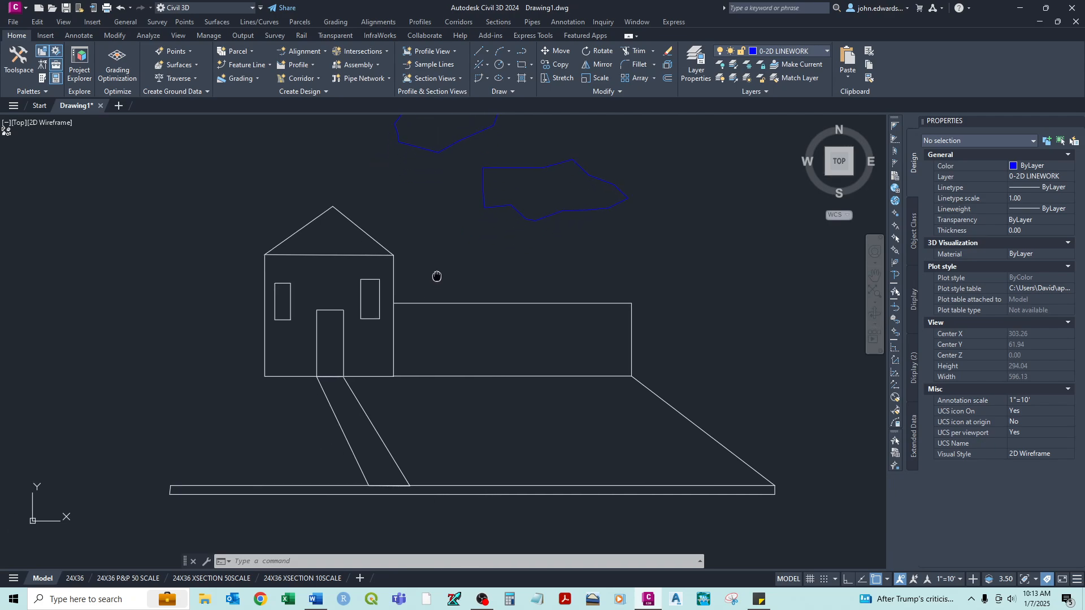
pyautogui.click(695, 63)
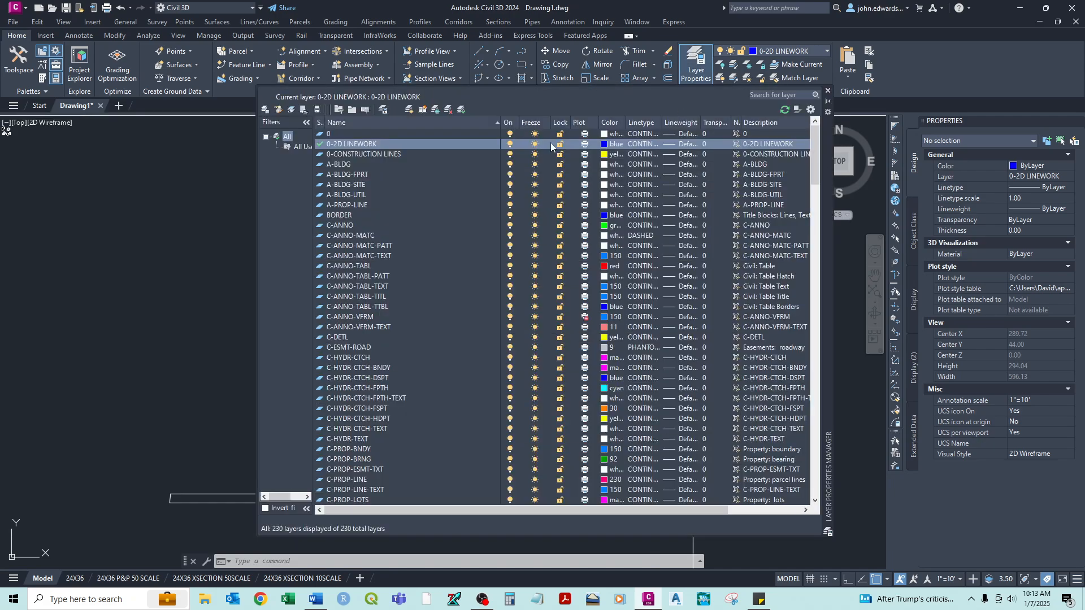
pyautogui.click(408, 110)
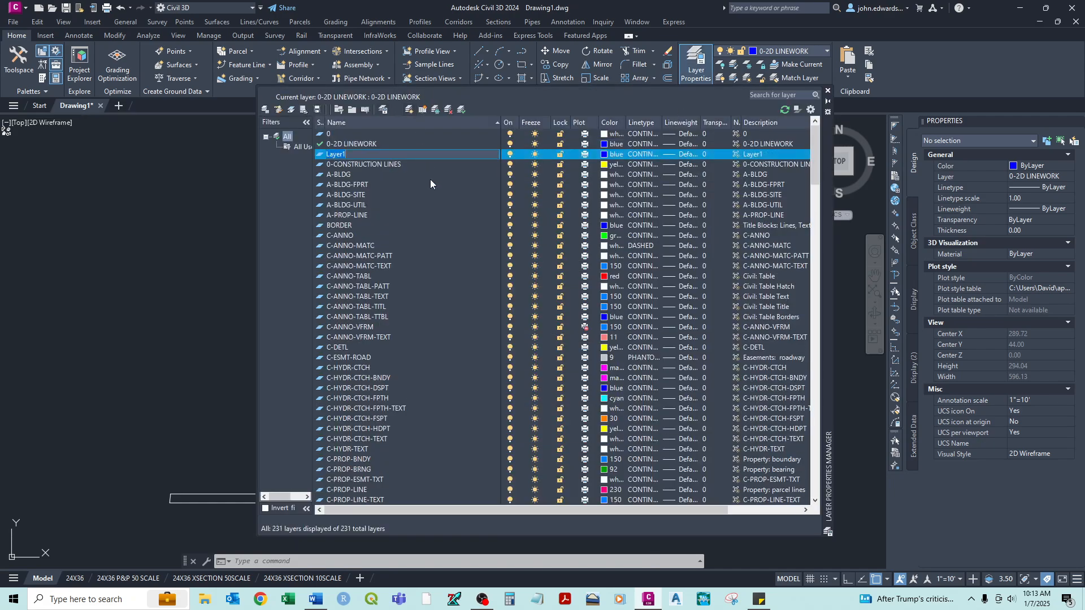
pyautogui.write('HOUSE')
pyautogui.press('Return')
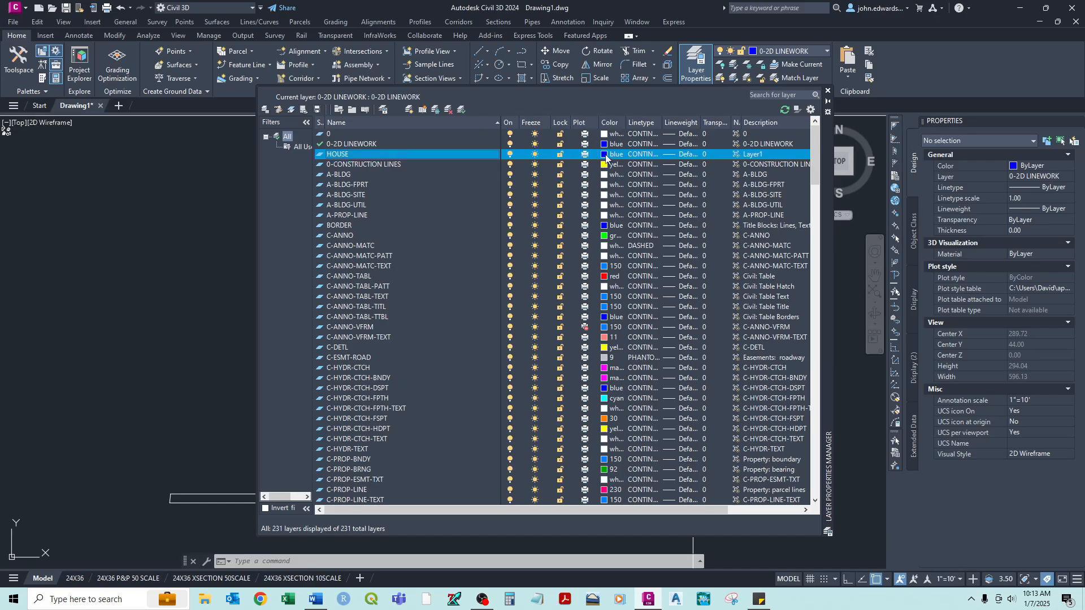
# Set the color of layer HOUSE to red and close the Layer Properties Manager.
pyautogui.click(605, 153)
pyautogui.click(611, 346)
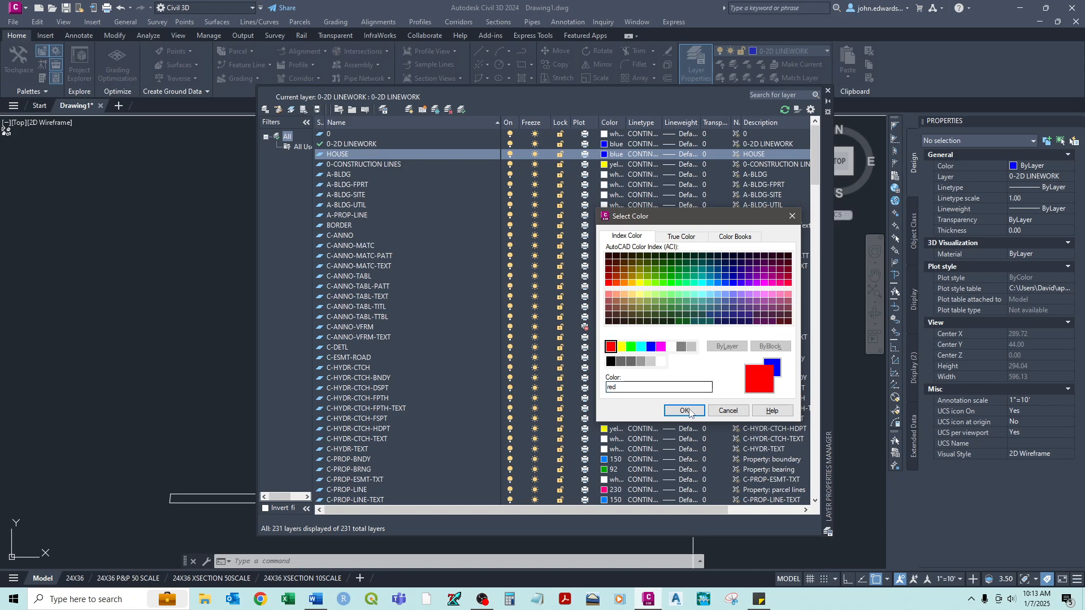
pyautogui.click(685, 411)
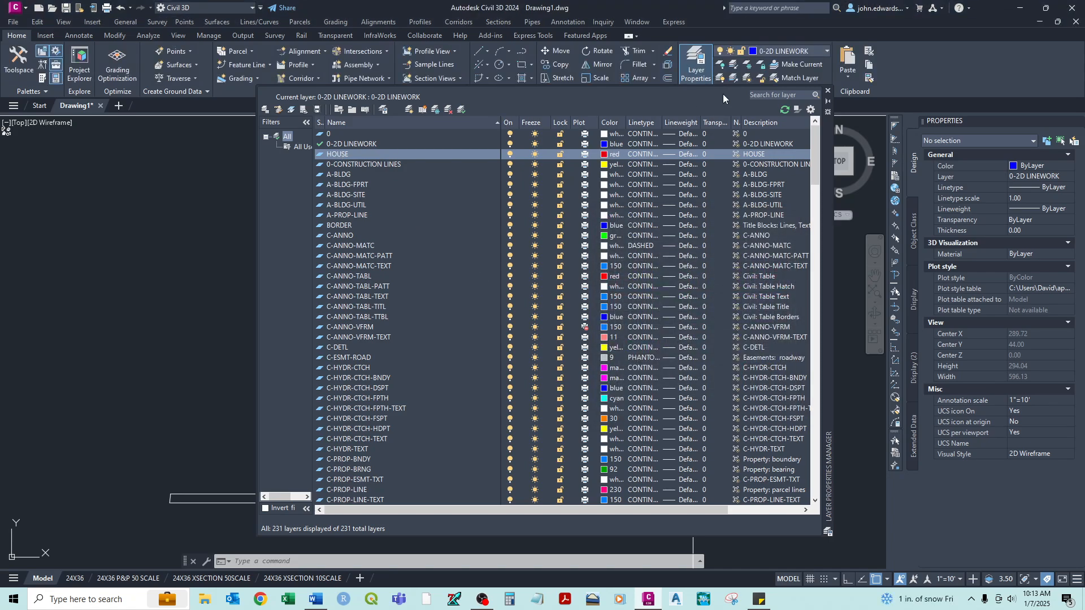
pyautogui.click(828, 90)
# Move the house's roof, walls, windows and door onto the HOUSE layer, then clear the selection.
pyautogui.click(372, 204)
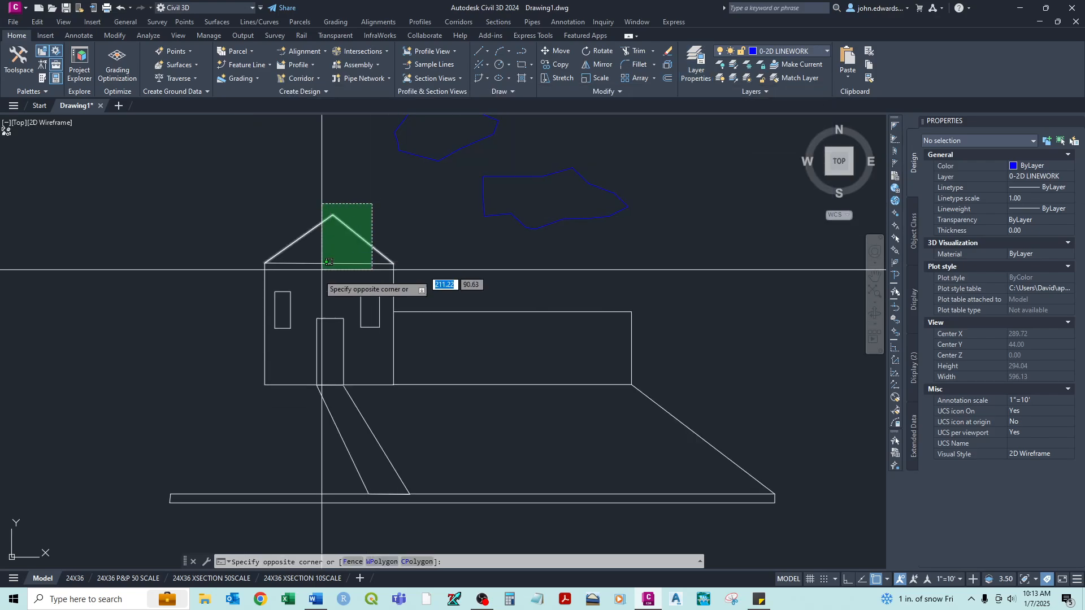
pyautogui.click(244, 350)
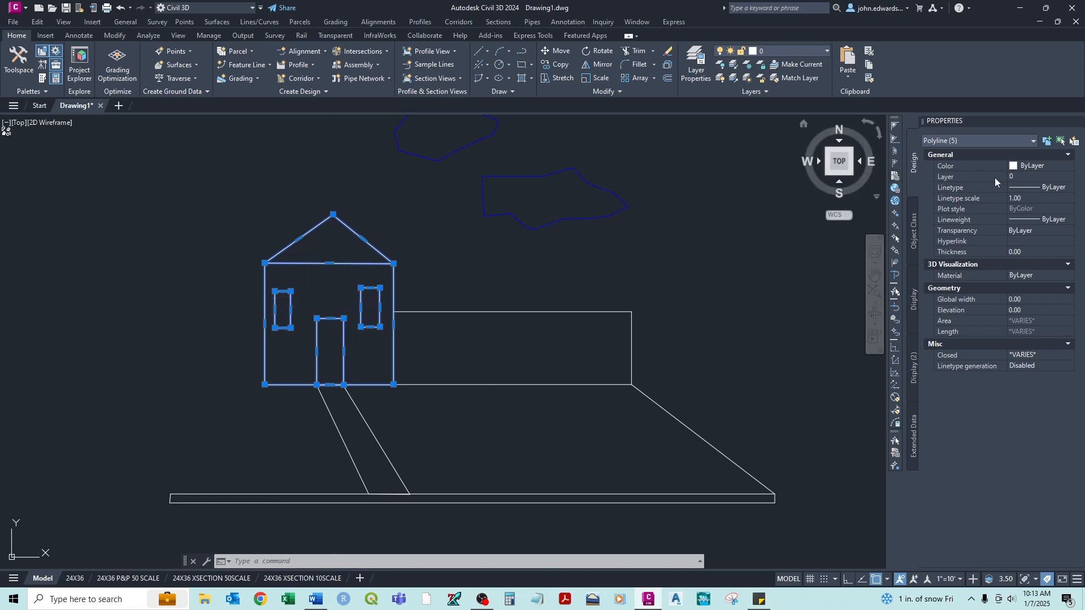
pyautogui.click(1071, 180)
pyautogui.click(1070, 178)
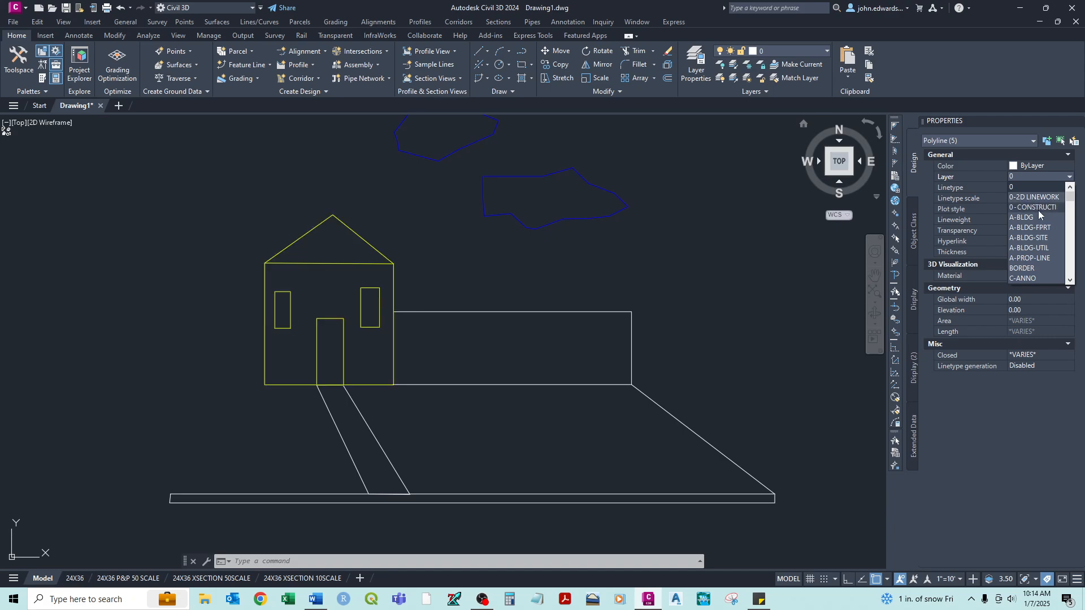
pyautogui.scroll(-4, 1044, 229)
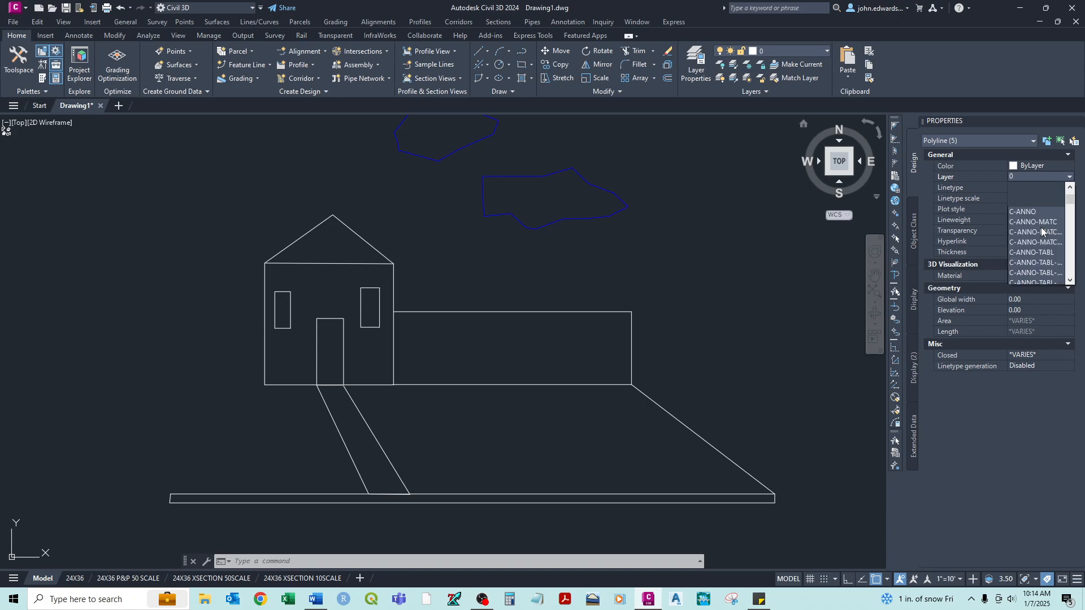
pyautogui.moveTo(1072, 208); pyautogui.dragTo(1072, 263)
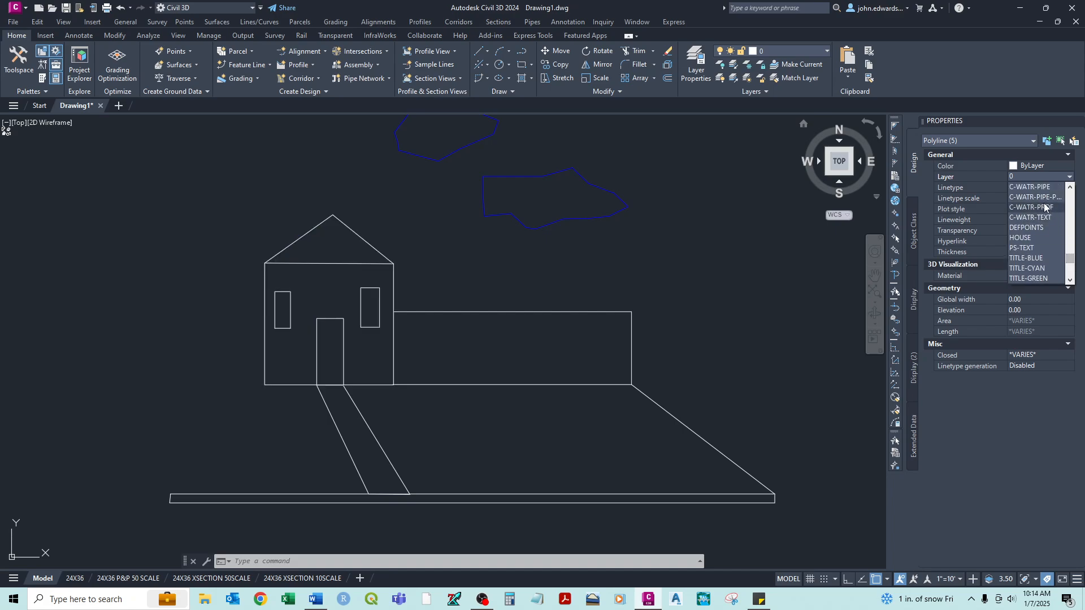
pyautogui.click(1033, 238)
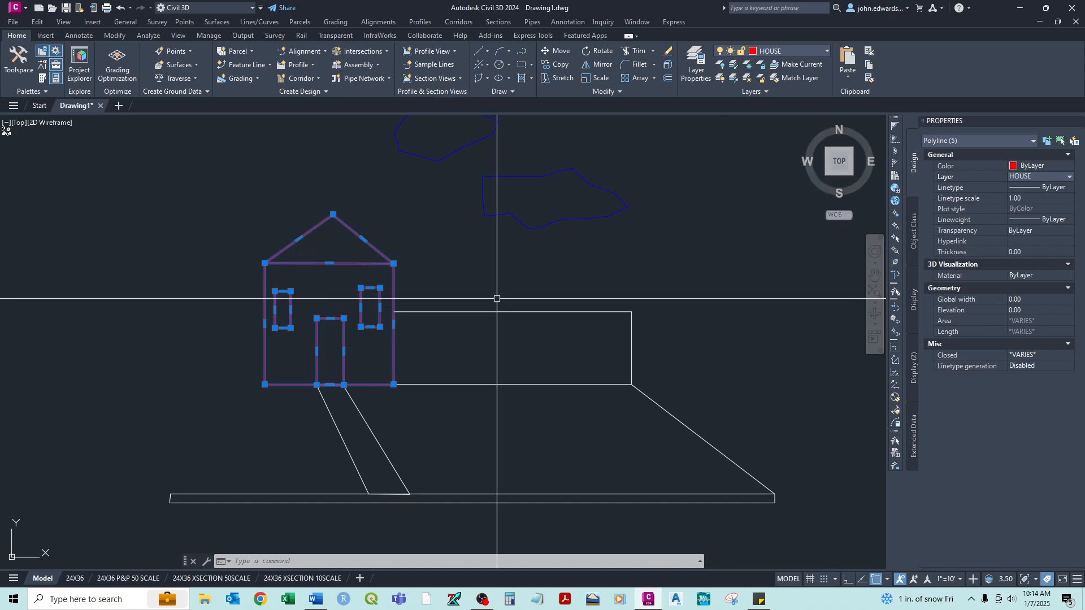
pyautogui.press('Escape')
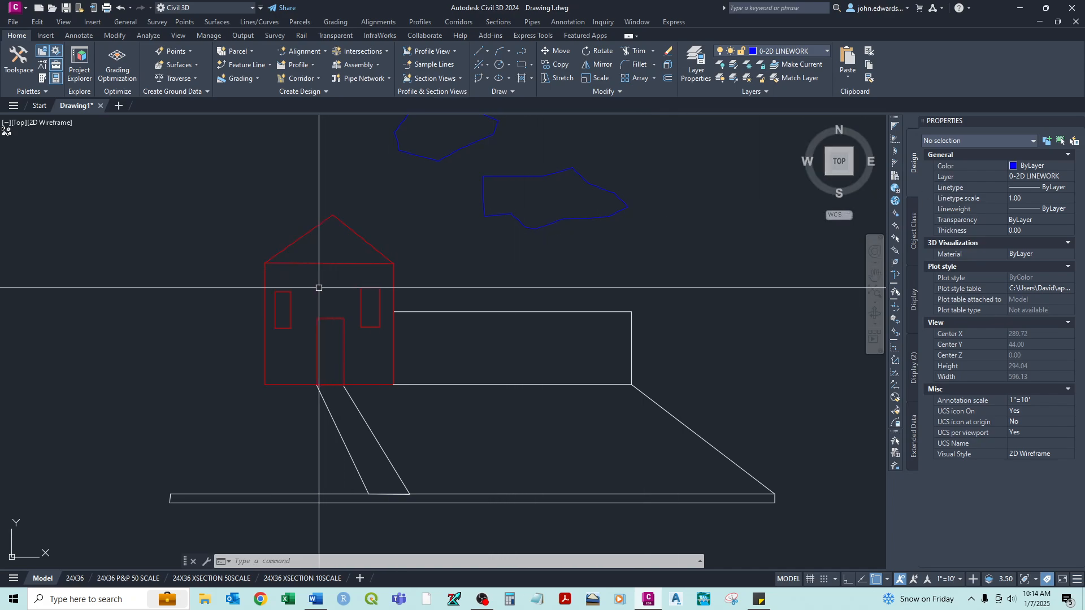
# Override the color of both house windows with Cyan while keeping them on the HOUSE layer.
pyautogui.click(292, 308)
pyautogui.press('Escape')
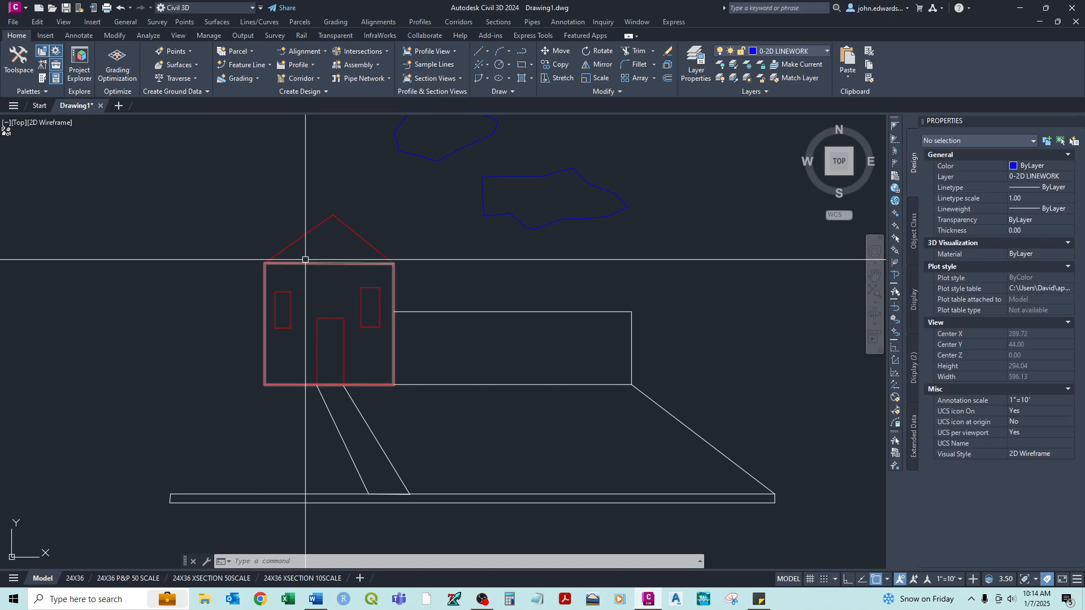
pyautogui.click(289, 307)
pyautogui.click(379, 298)
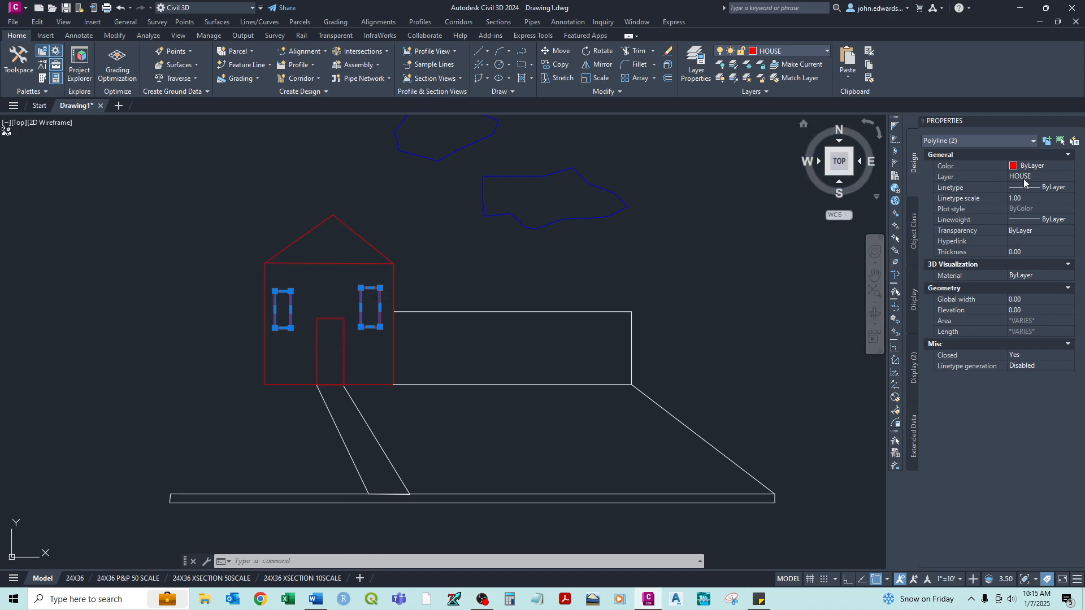
pyautogui.click(1054, 167)
pyautogui.click(1068, 166)
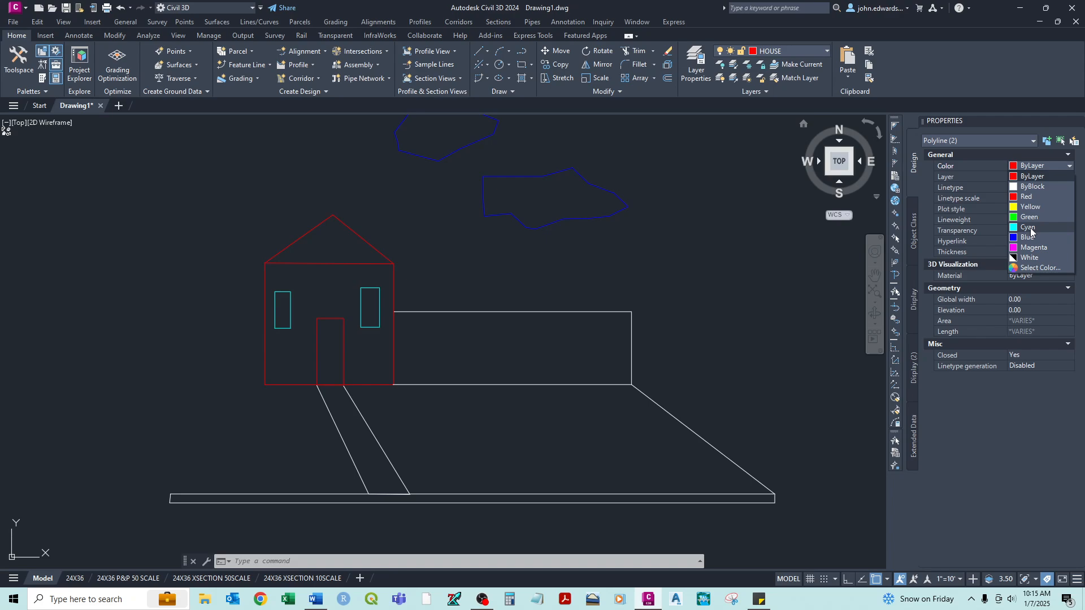
pyautogui.click(1030, 227)
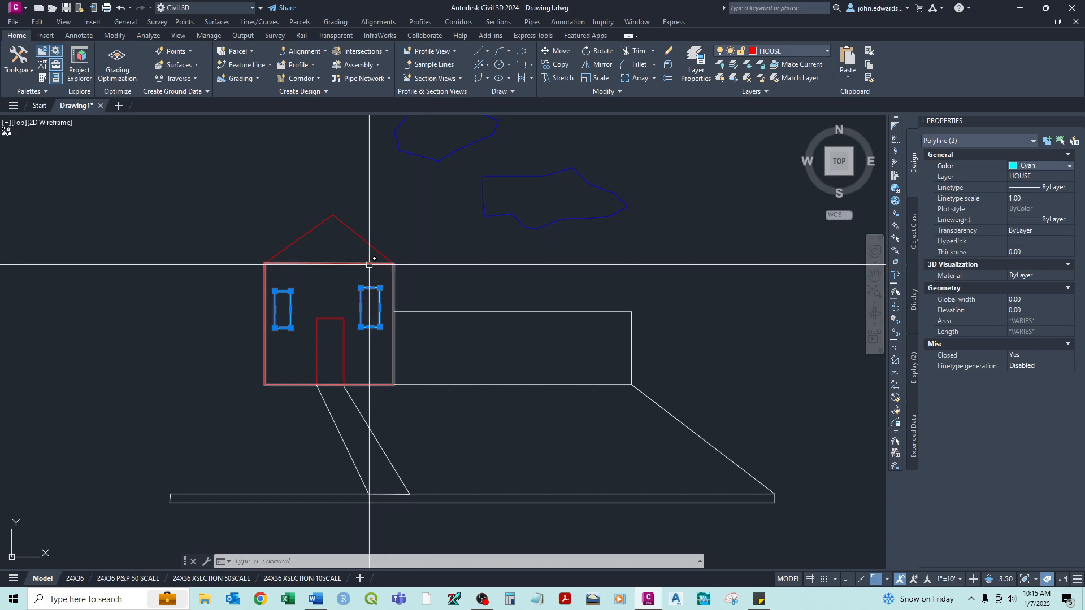
pyautogui.press('Escape')
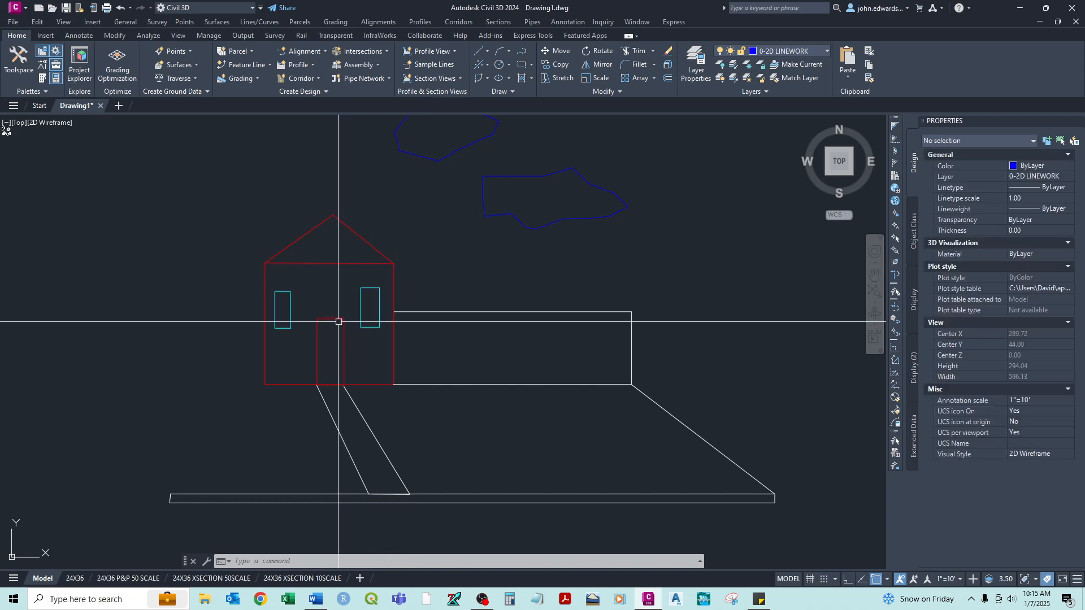
# Override the door's color, trying Green first and settling on Yellow.
pyautogui.click(339, 318)
pyautogui.click(1037, 166)
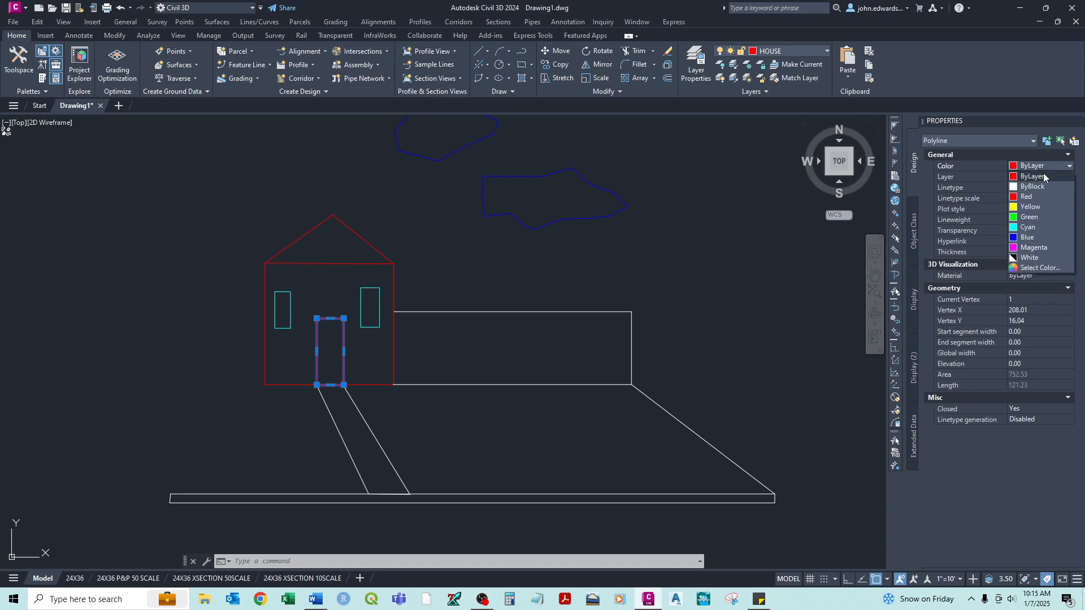
pyautogui.click(1036, 216)
pyautogui.click(1055, 166)
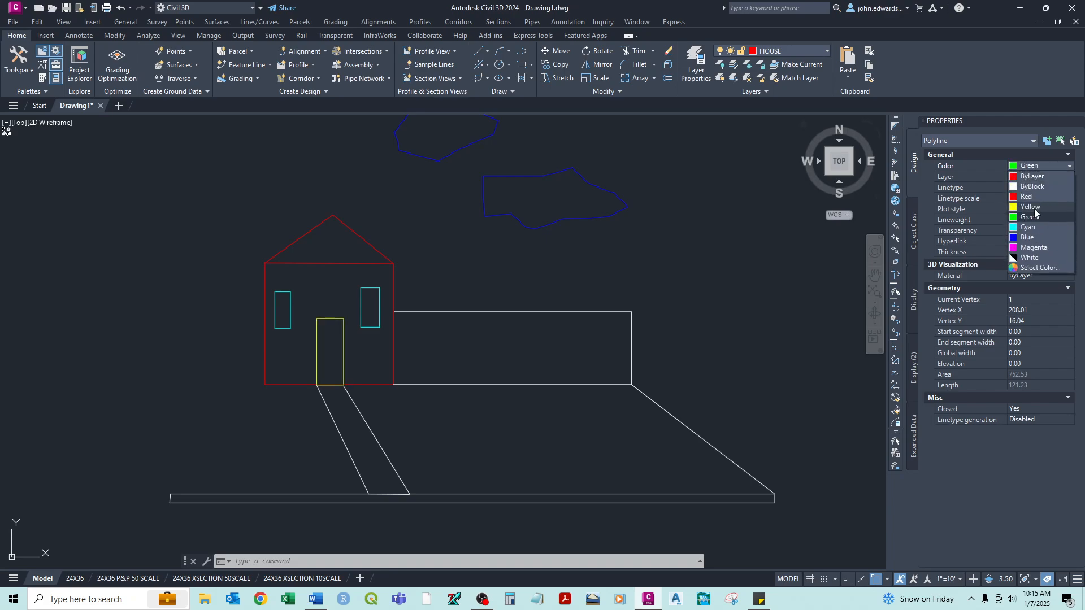
pyautogui.click(1034, 207)
pyautogui.press('Escape')
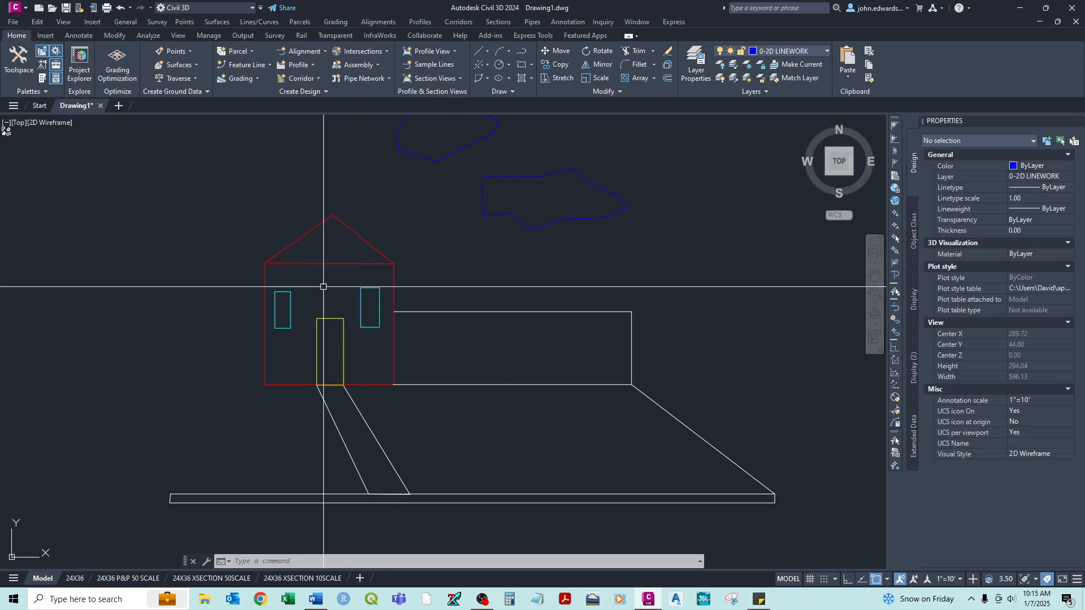
# Select the door, both windows, walls and roof of the house to check their layer and color properties, and clear the selection.
pyautogui.click(346, 336)
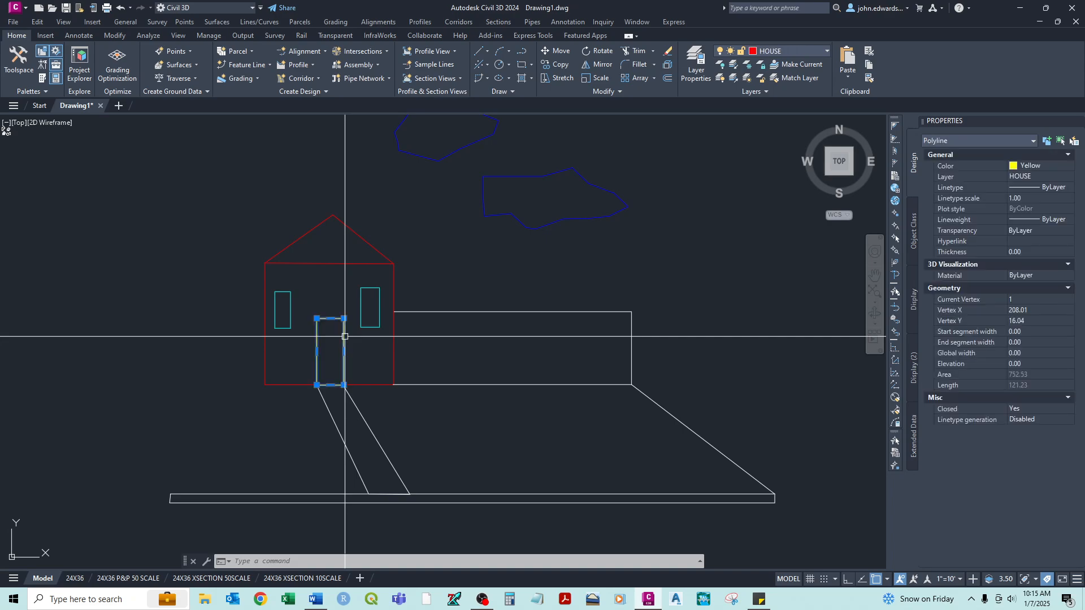
pyautogui.click(361, 308)
pyautogui.click(291, 299)
pyautogui.click(301, 263)
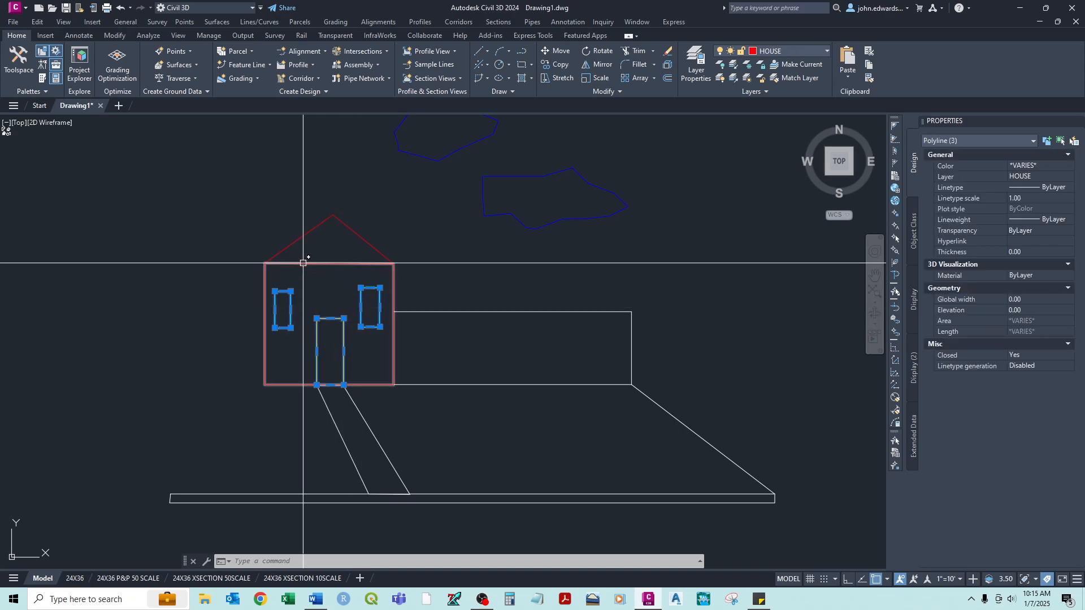
pyautogui.click(300, 241)
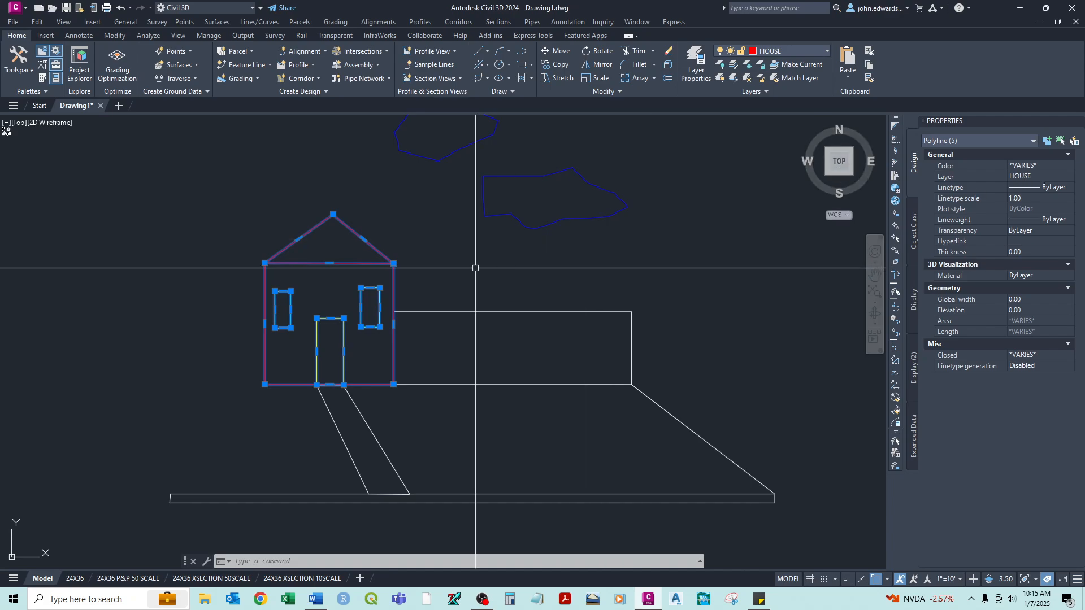
pyautogui.press('Escape')
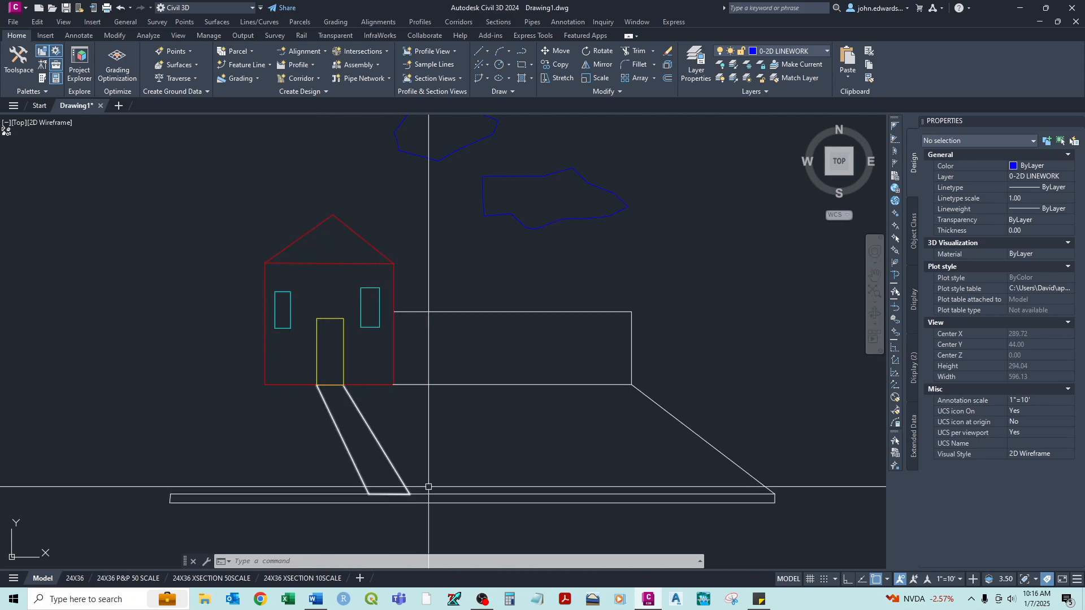
# Try freezing the layers of the house and the white site linework by picking their objects, and undo the freeze.
pyautogui.moveTo(465, 427)
pyautogui.mouseDown(button='middle')
pyautogui.moveTo(457, 363)
pyautogui.moveTo(510, 395)
pyautogui.mouseUp(button='middle')
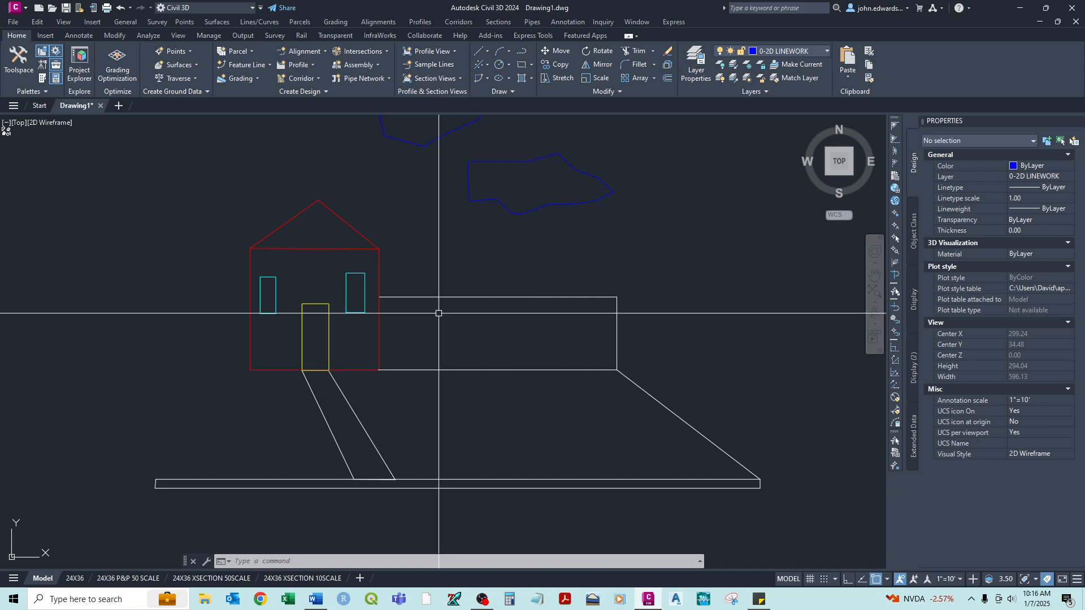
pyautogui.moveTo(521, 256)
pyautogui.mouseDown(button='middle')
pyautogui.moveTo(497, 307)
pyautogui.moveTo(446, 323)
pyautogui.moveTo(463, 296)
pyautogui.moveTo(491, 286)
pyautogui.mouseUp(button='middle')
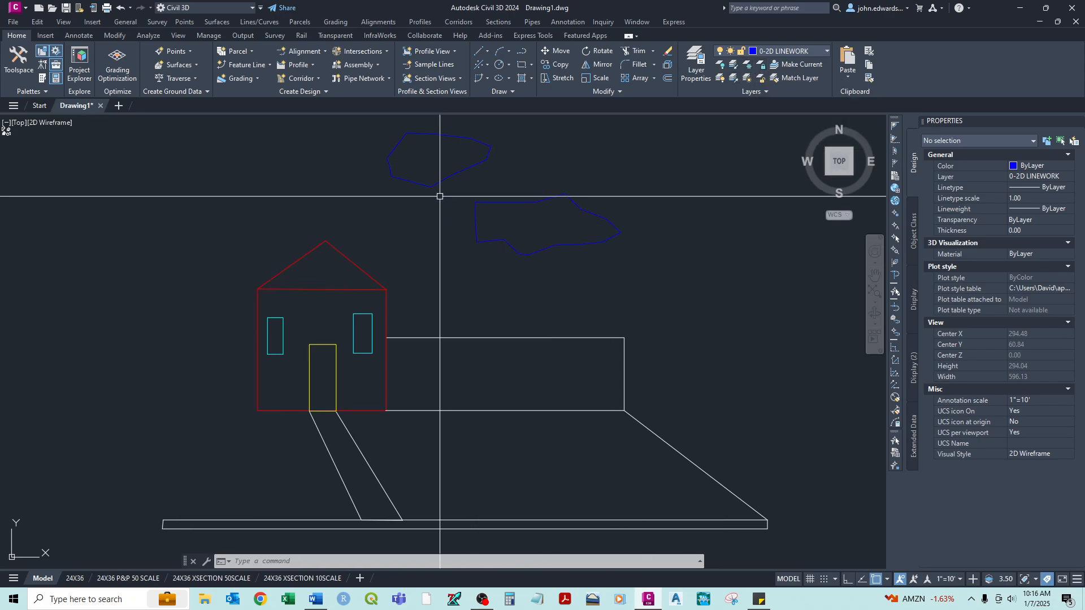
pyautogui.click(749, 66)
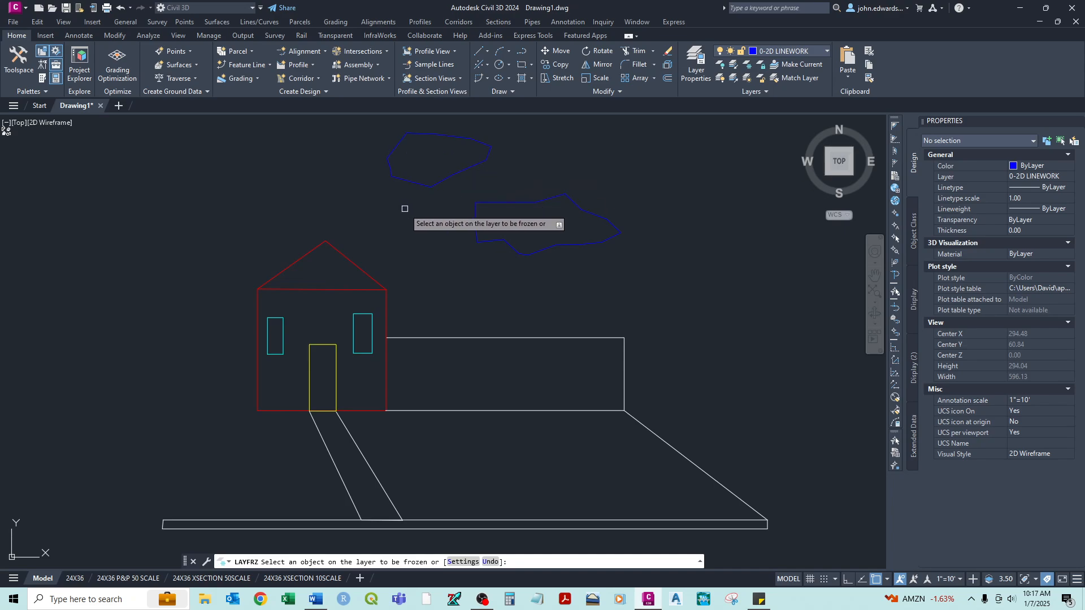
pyautogui.moveTo(471, 312); pyautogui.dragTo(441, 206, button='middle')
pyautogui.scroll(-2, 441, 206)
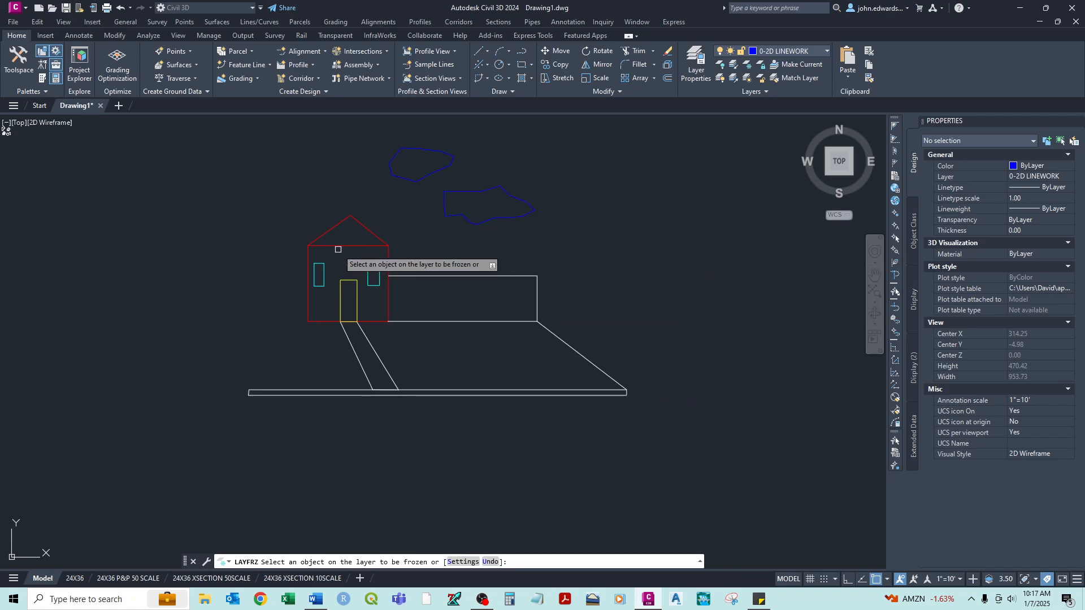
pyautogui.click(380, 359)
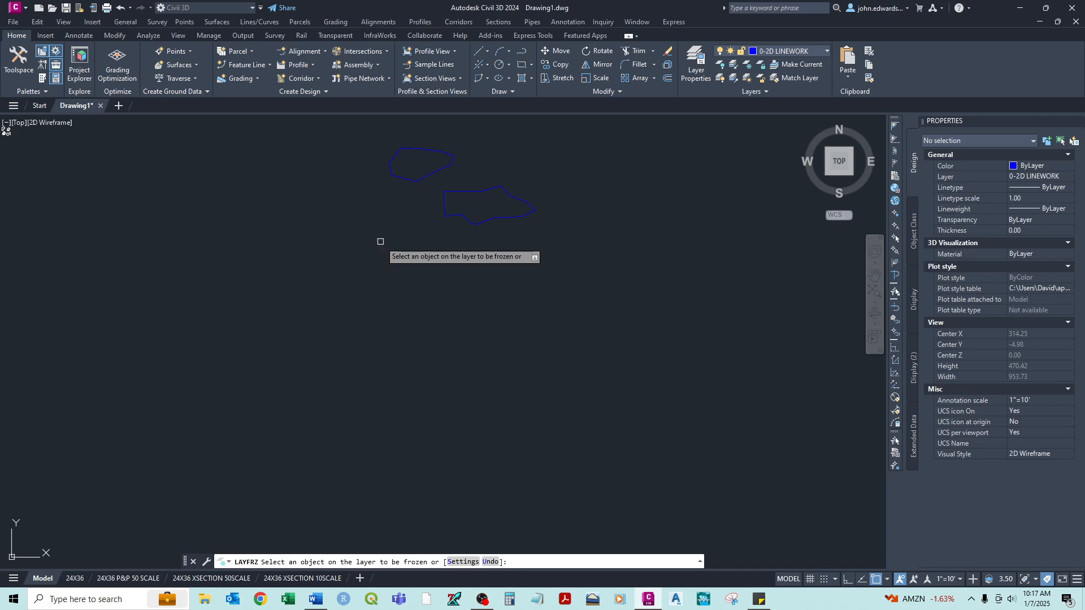
pyautogui.rightClick(381, 241)
pyautogui.click(389, 247)
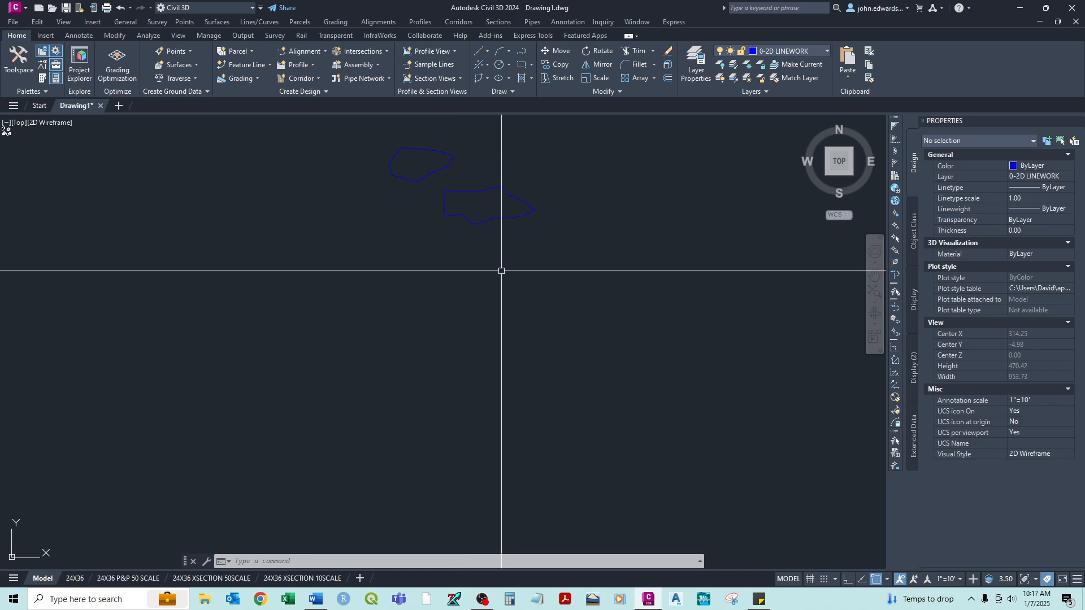
pyautogui.hotkey('ctrl', 'z')
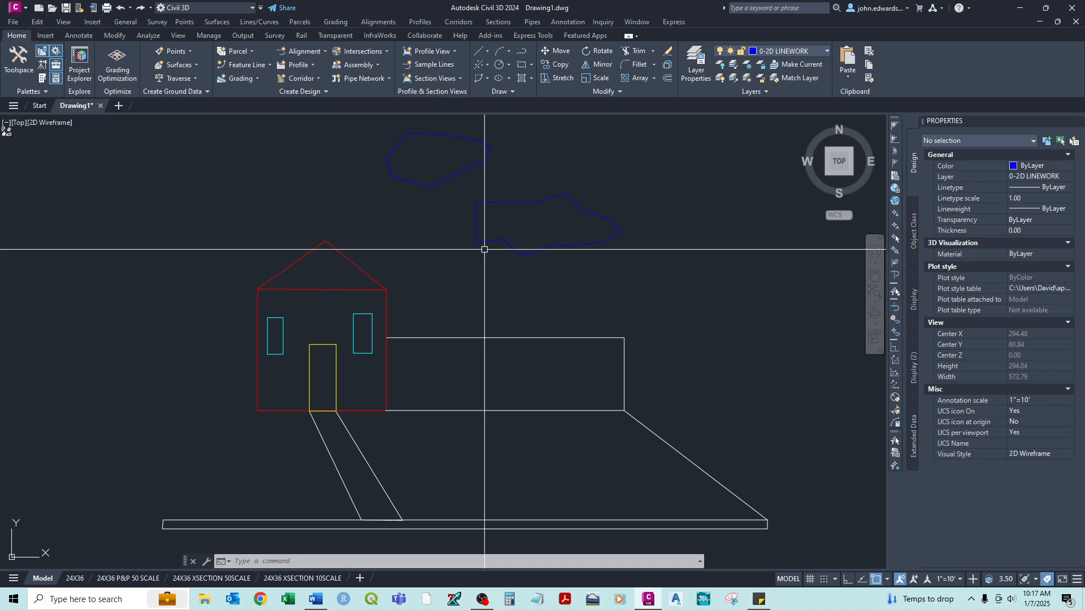
# Make layer 0 current and freeze the 0-2D LINEWORK layer by picking one of the blue clouds.
pyautogui.scroll(-2, 456, 321)
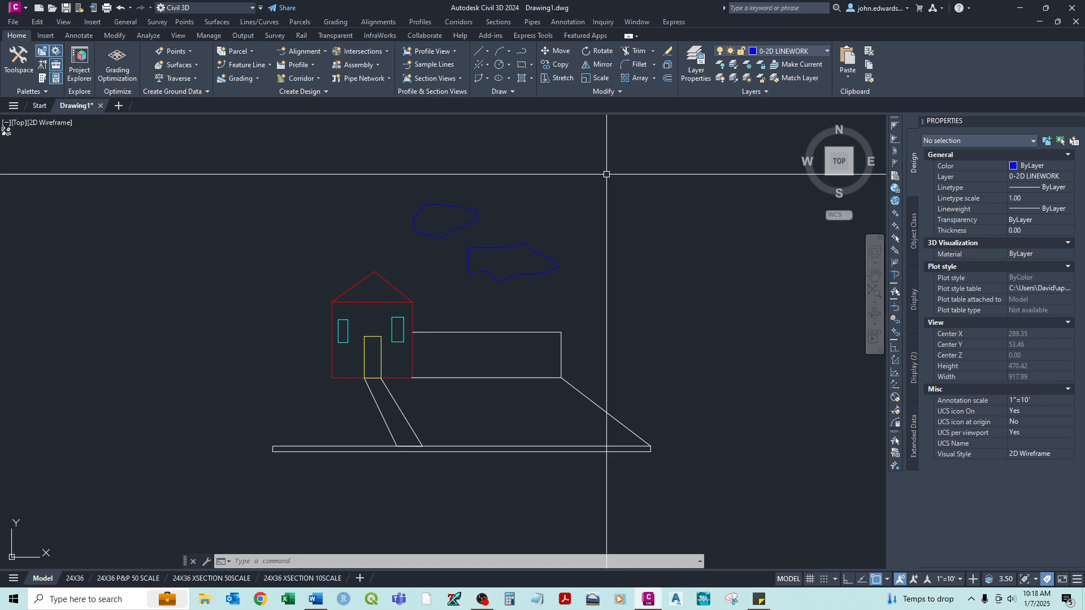
pyautogui.click(799, 50)
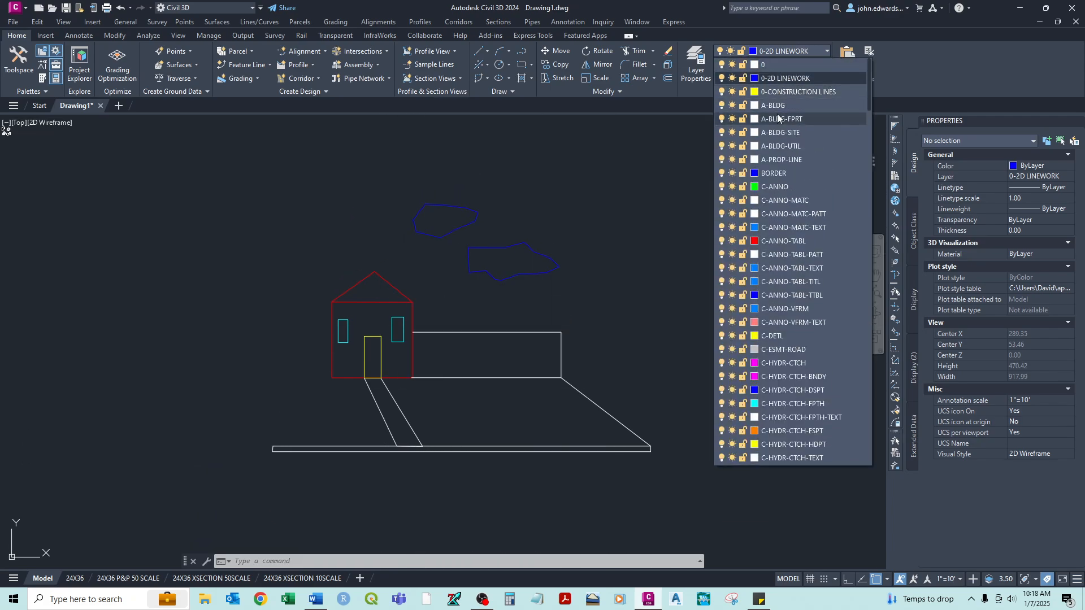
pyautogui.click(764, 65)
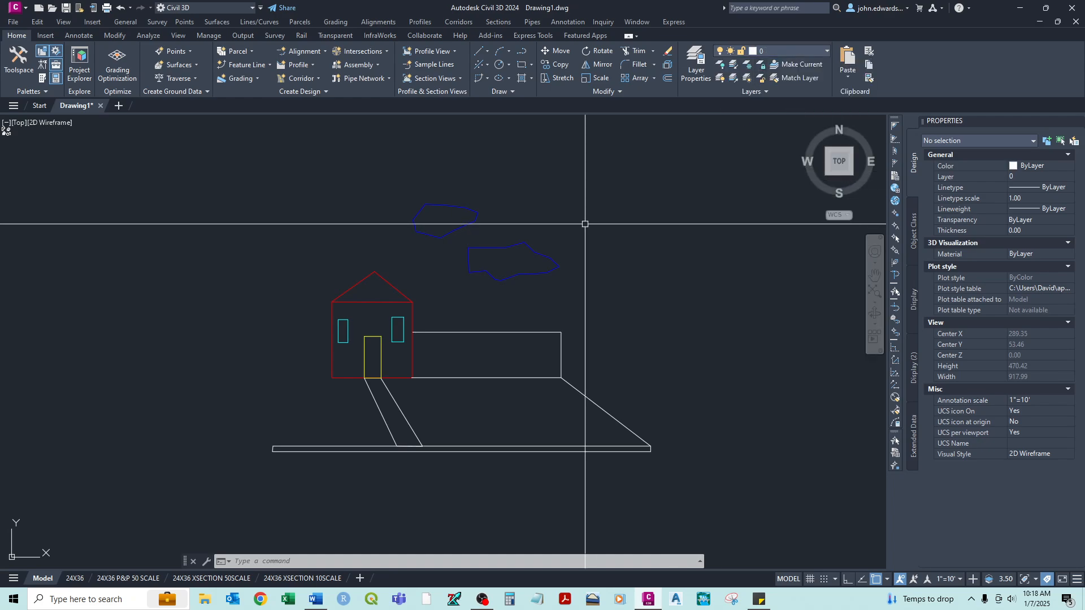
pyautogui.click(747, 64)
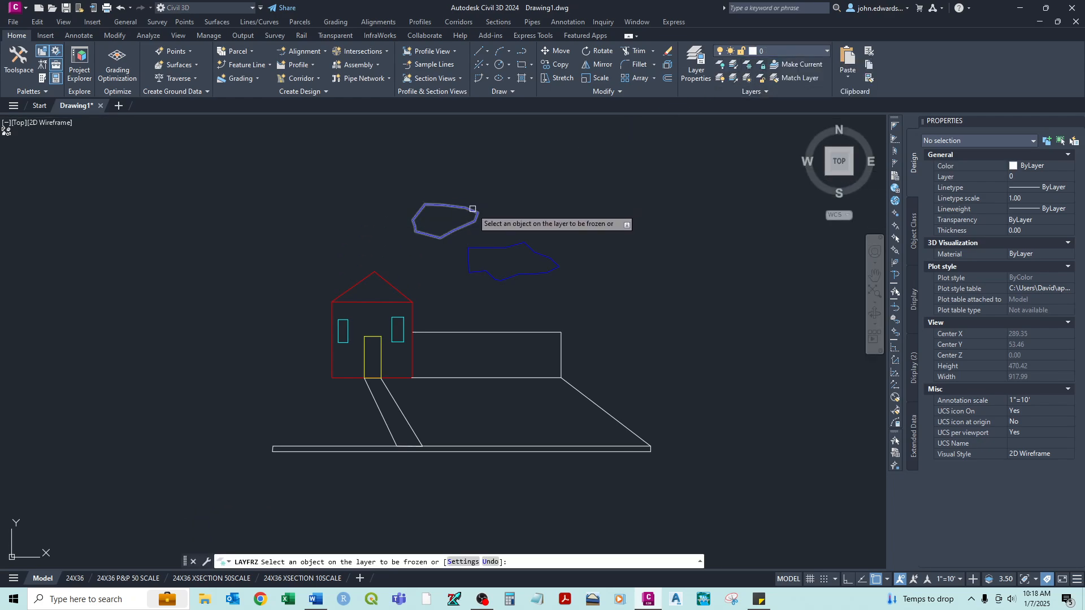
pyautogui.rightClick(529, 221)
pyautogui.click(552, 229)
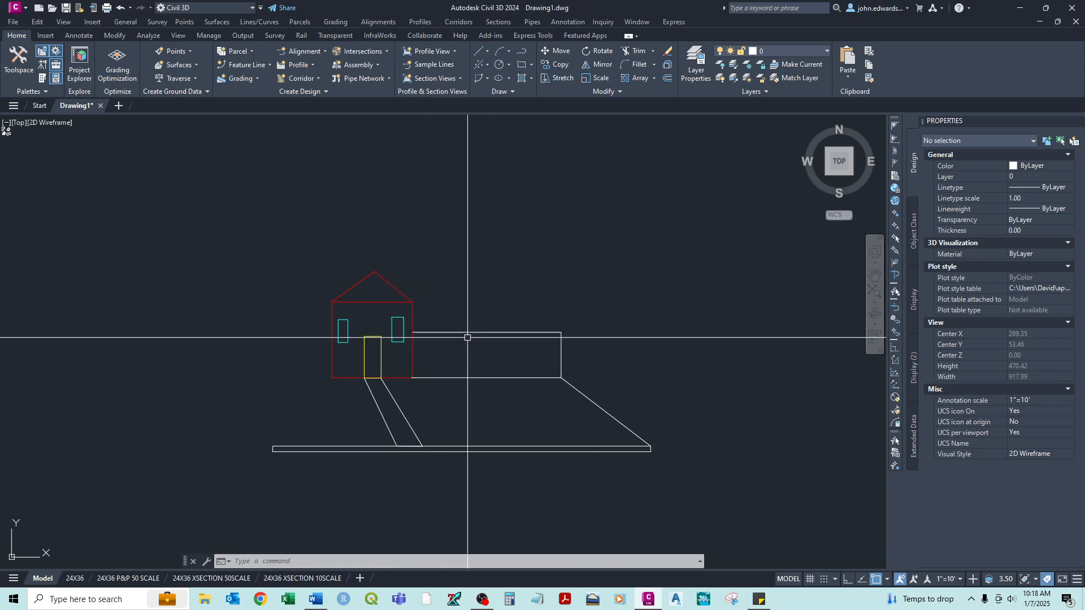
pyautogui.scroll(-2, 416, 361)
pyautogui.scroll(2, 423, 316)
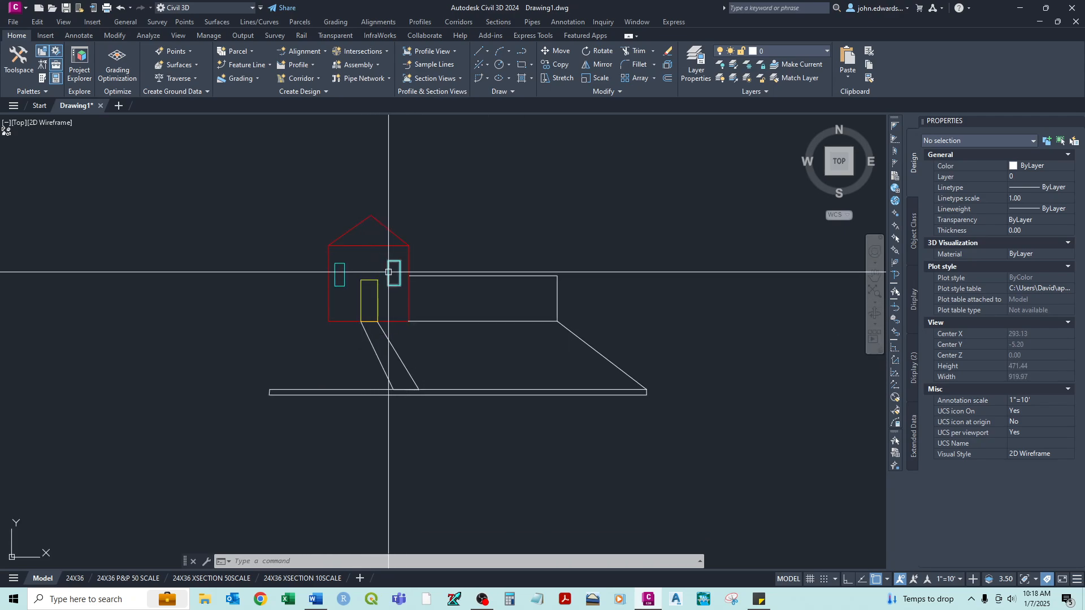
pyautogui.scroll(-2, 388, 272)
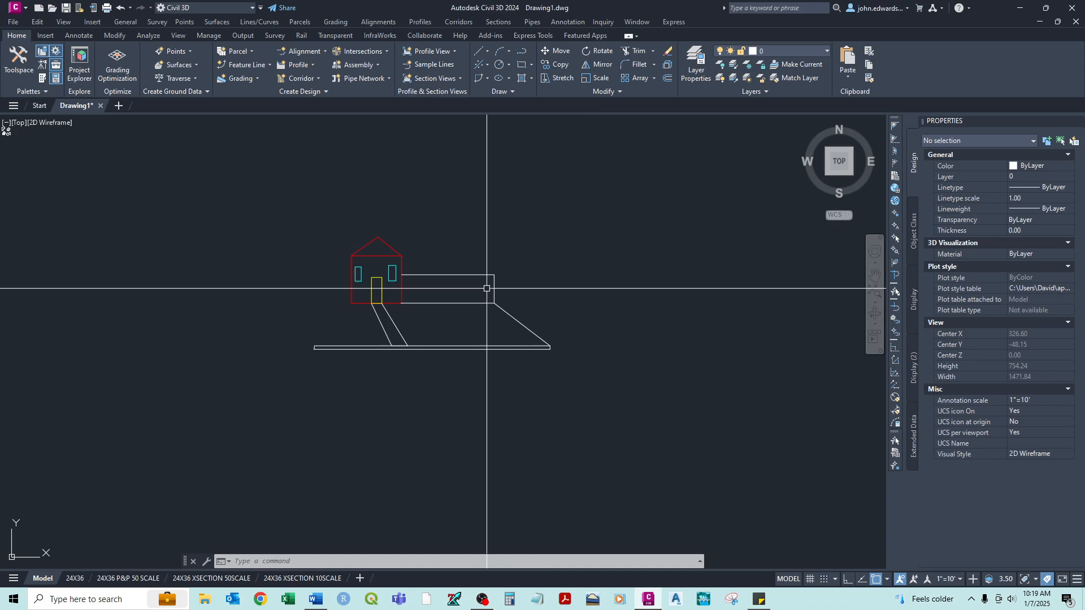
pyautogui.scroll(2, 488, 291)
pyautogui.moveTo(414, 232); pyautogui.dragTo(430, 282, button='middle')
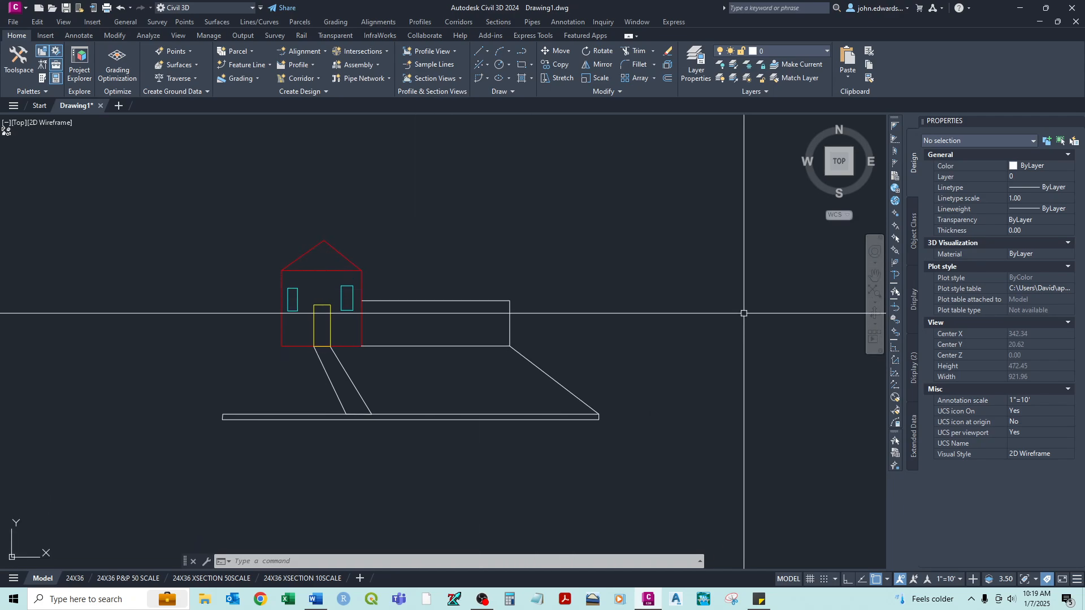
# Open the Layer Properties Manager and select the 0-2D LINEWORK layer to examine its freeze state.
pyautogui.click(697, 79)
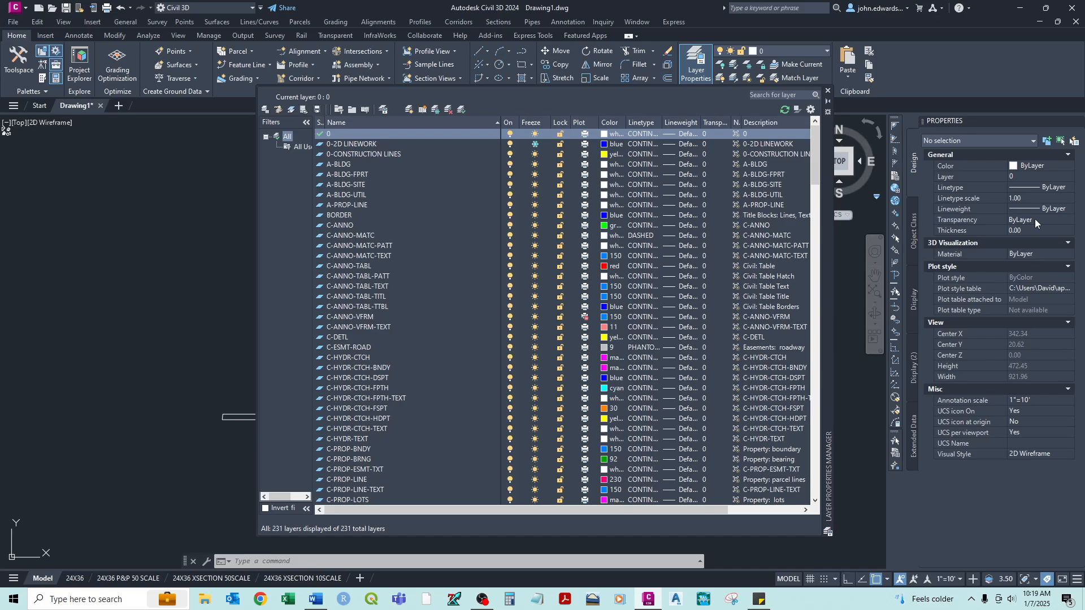
pyautogui.click(368, 145)
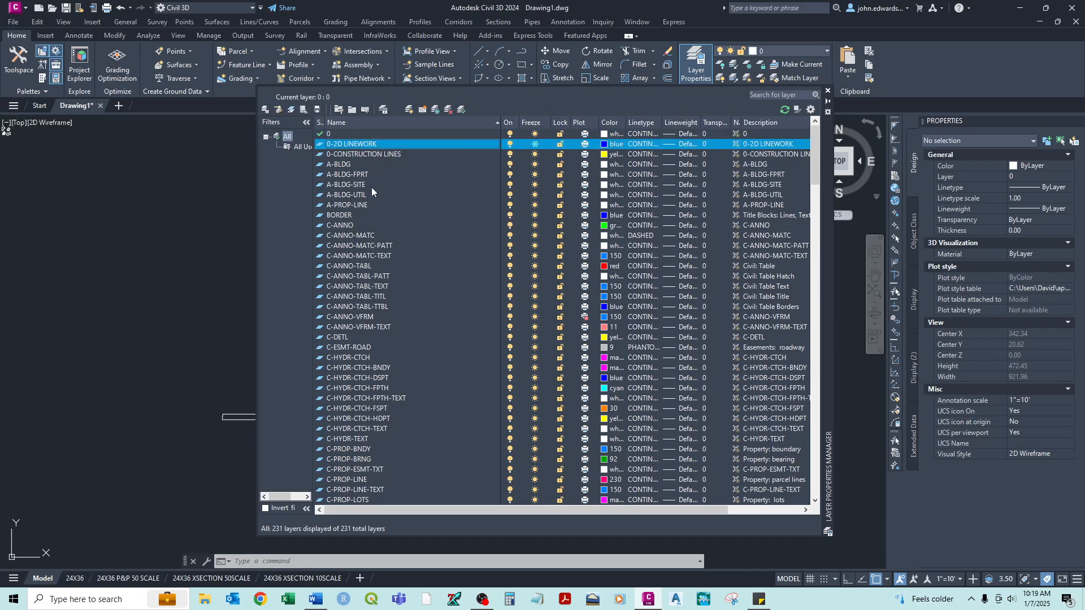